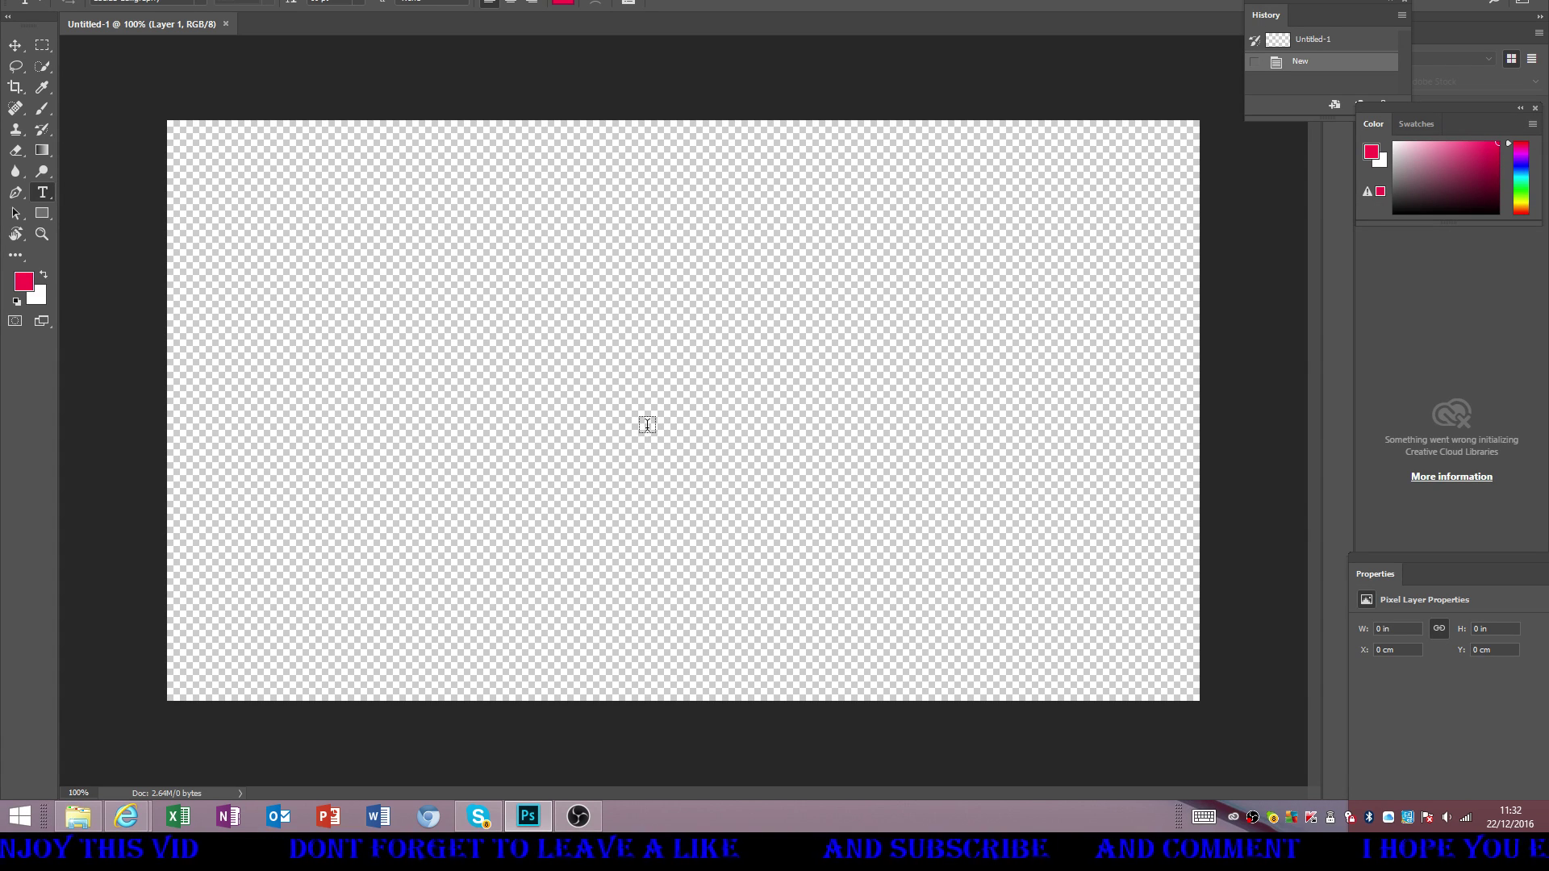
# - Dock the floating History panel under the Color panel, then bring the Cool Text browser window forward
pyautogui.click(81, 818)
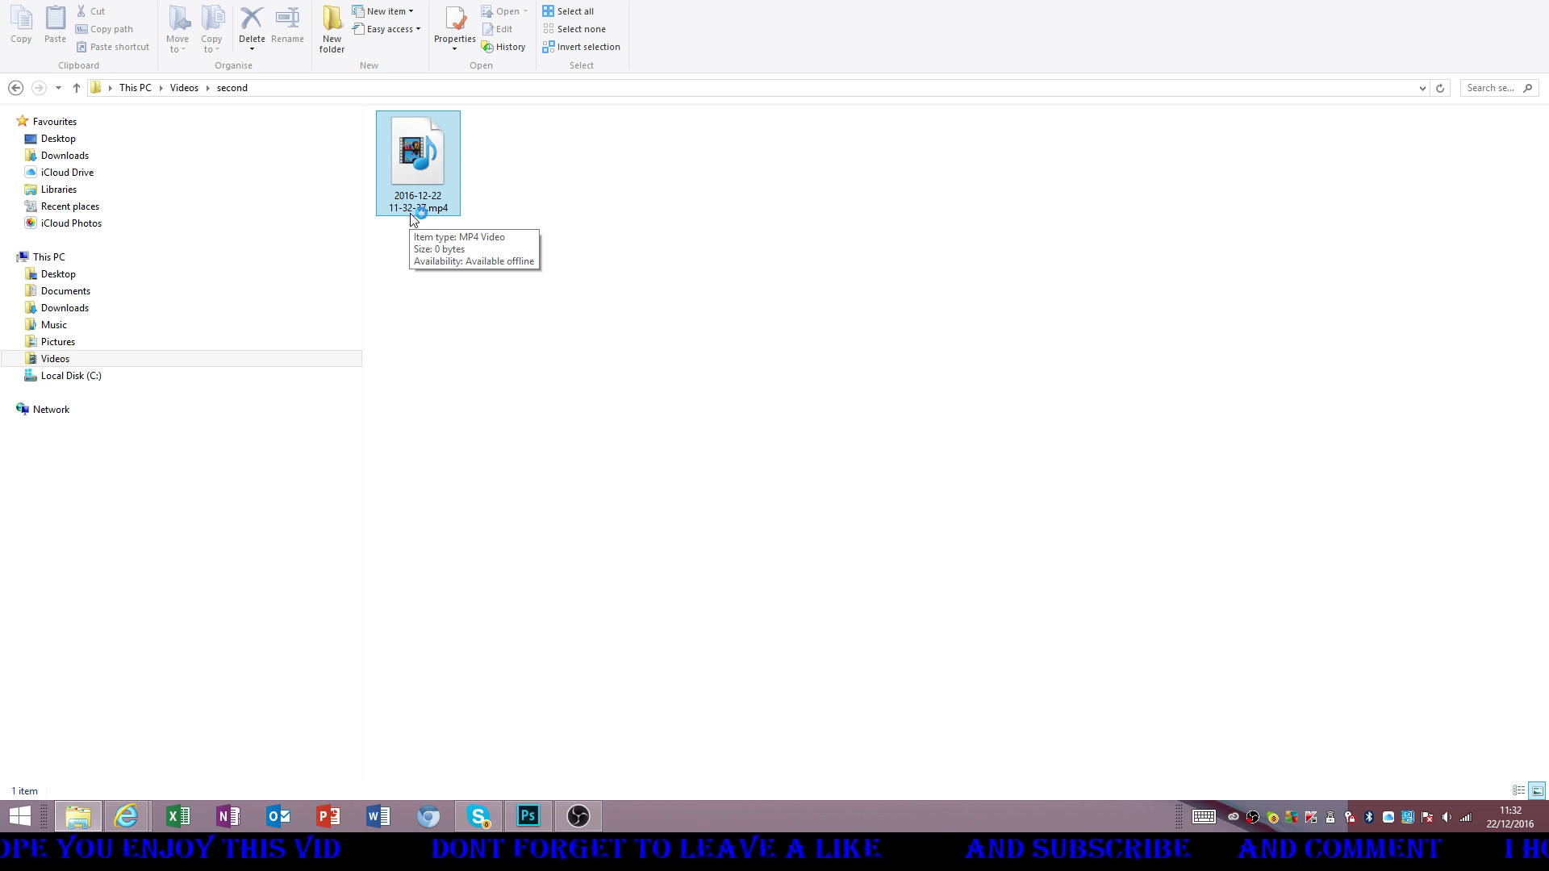
pyautogui.hotkey('alt', 'Tab')
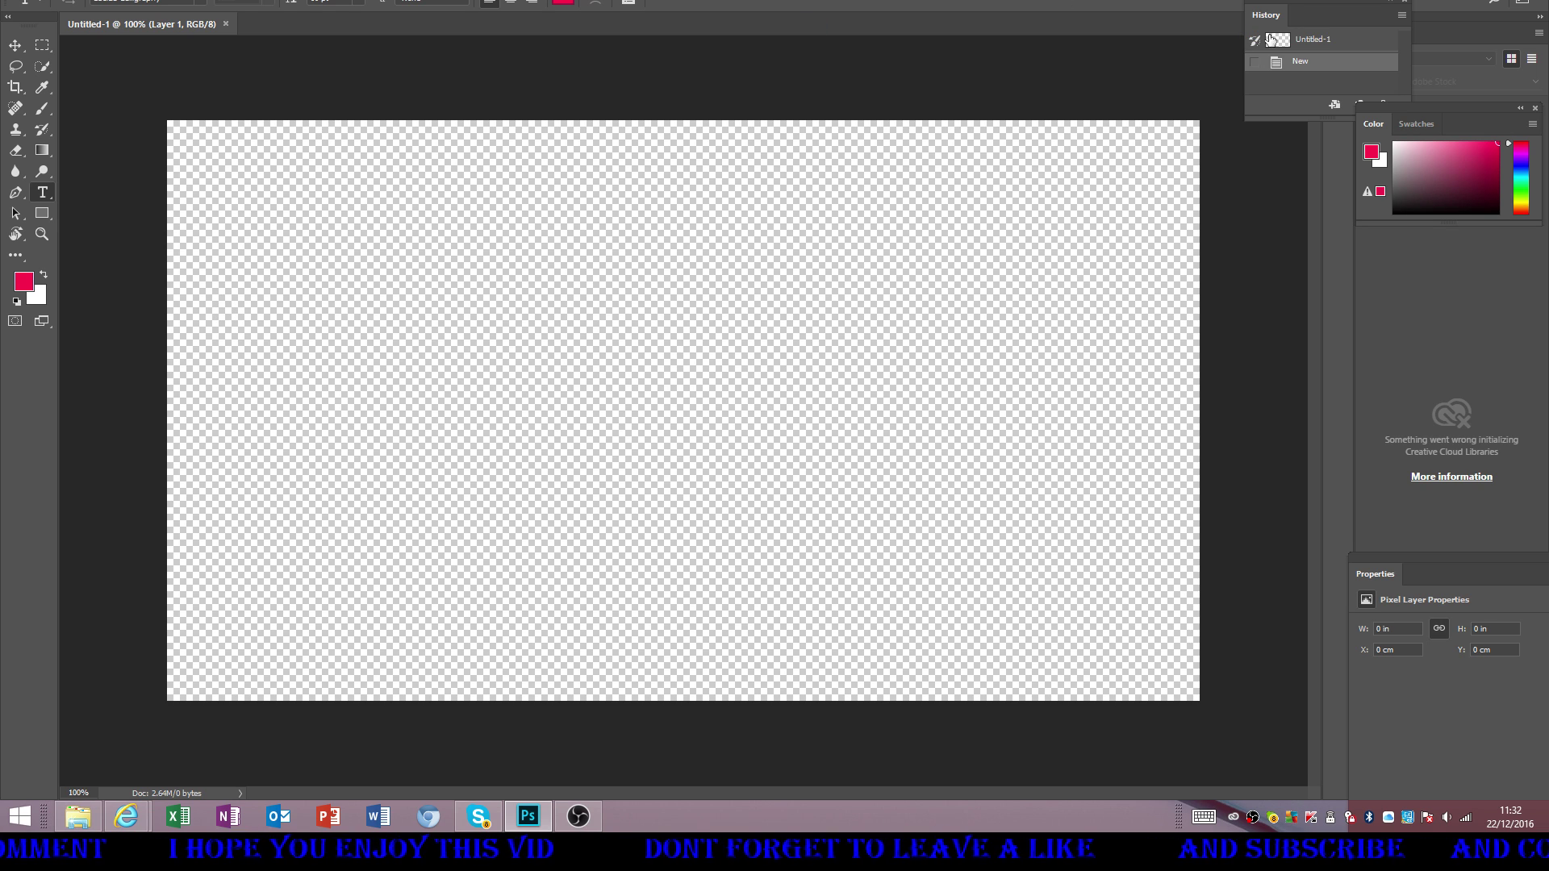
pyautogui.moveTo(1306, 1); pyautogui.dragTo(1420, 259)
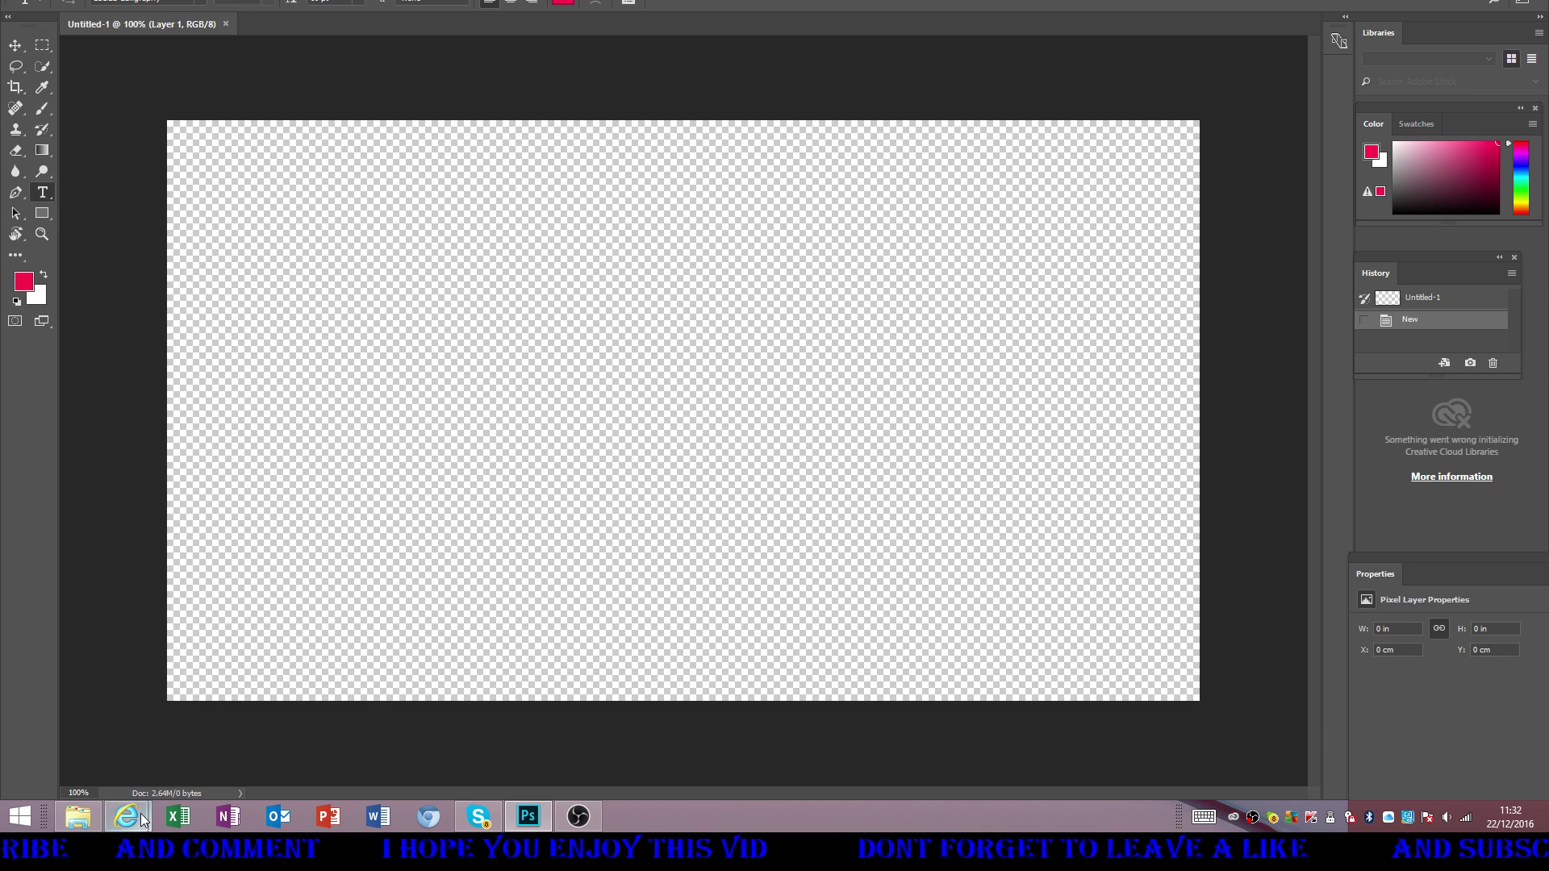
pyautogui.click(283, 730)
# - Choose the iText style, change the logo text to 'messing around with photoshop', and create the logo
pyautogui.moveTo(637, 84)
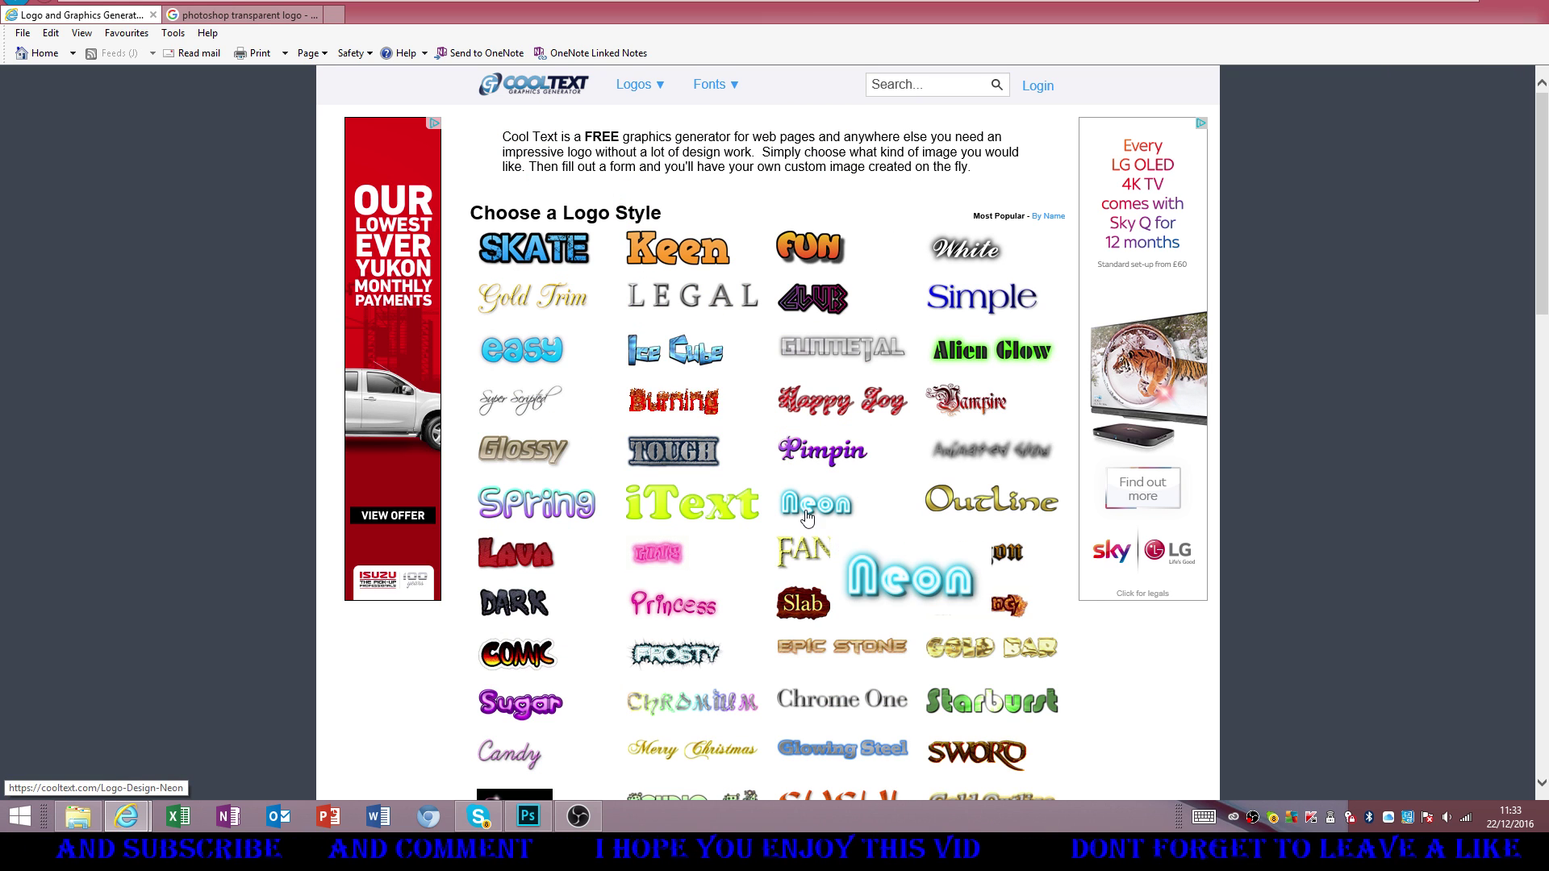
pyautogui.click(649, 498)
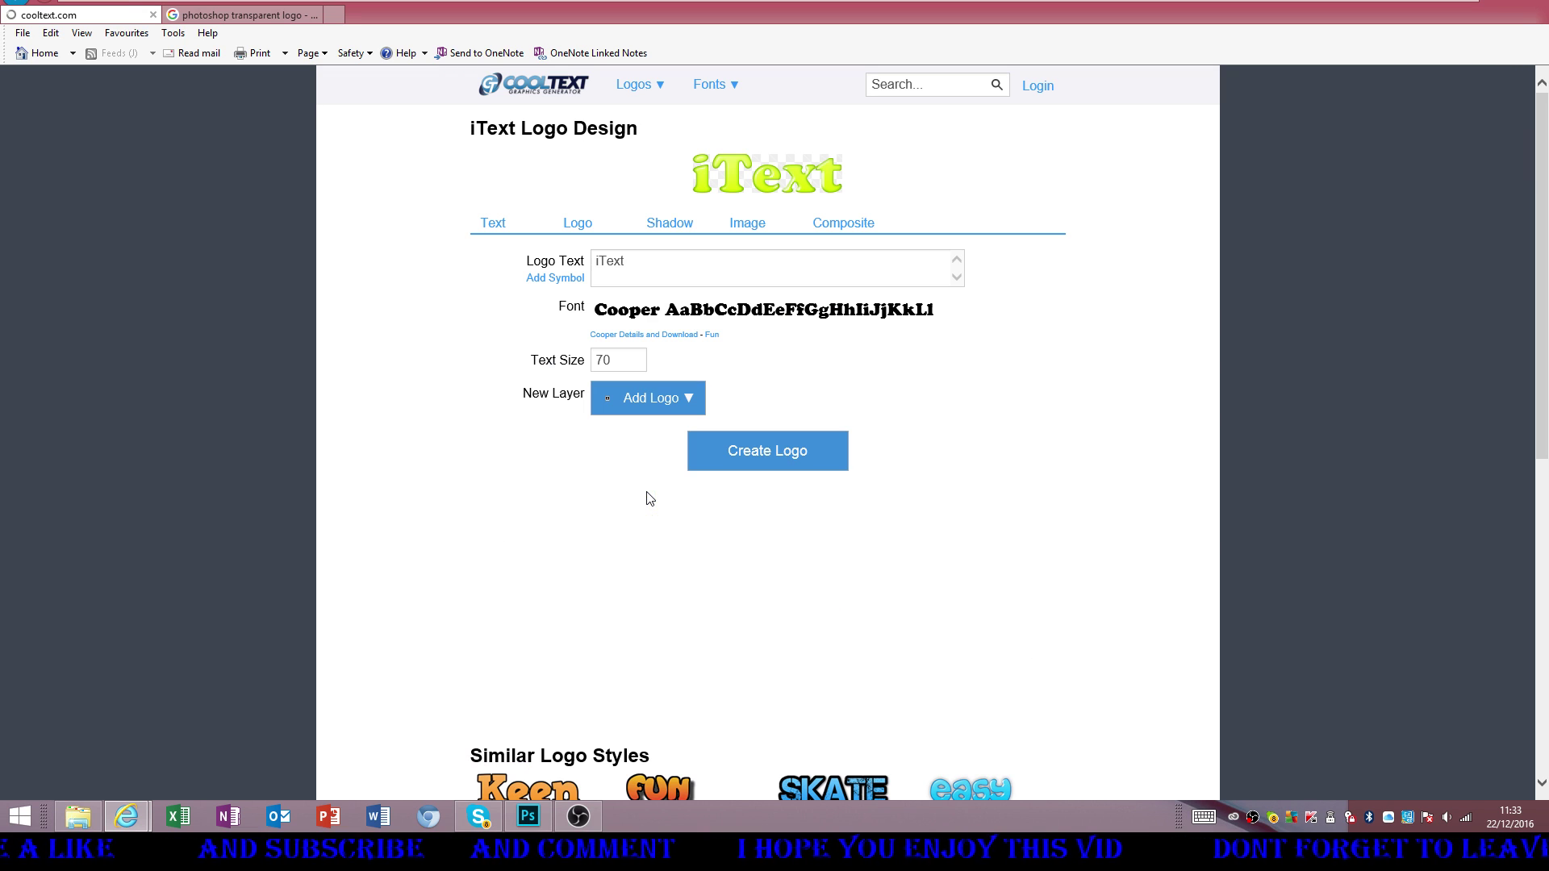
pyautogui.click(646, 259)
pyautogui.moveTo(646, 259); pyautogui.dragTo(593, 263)
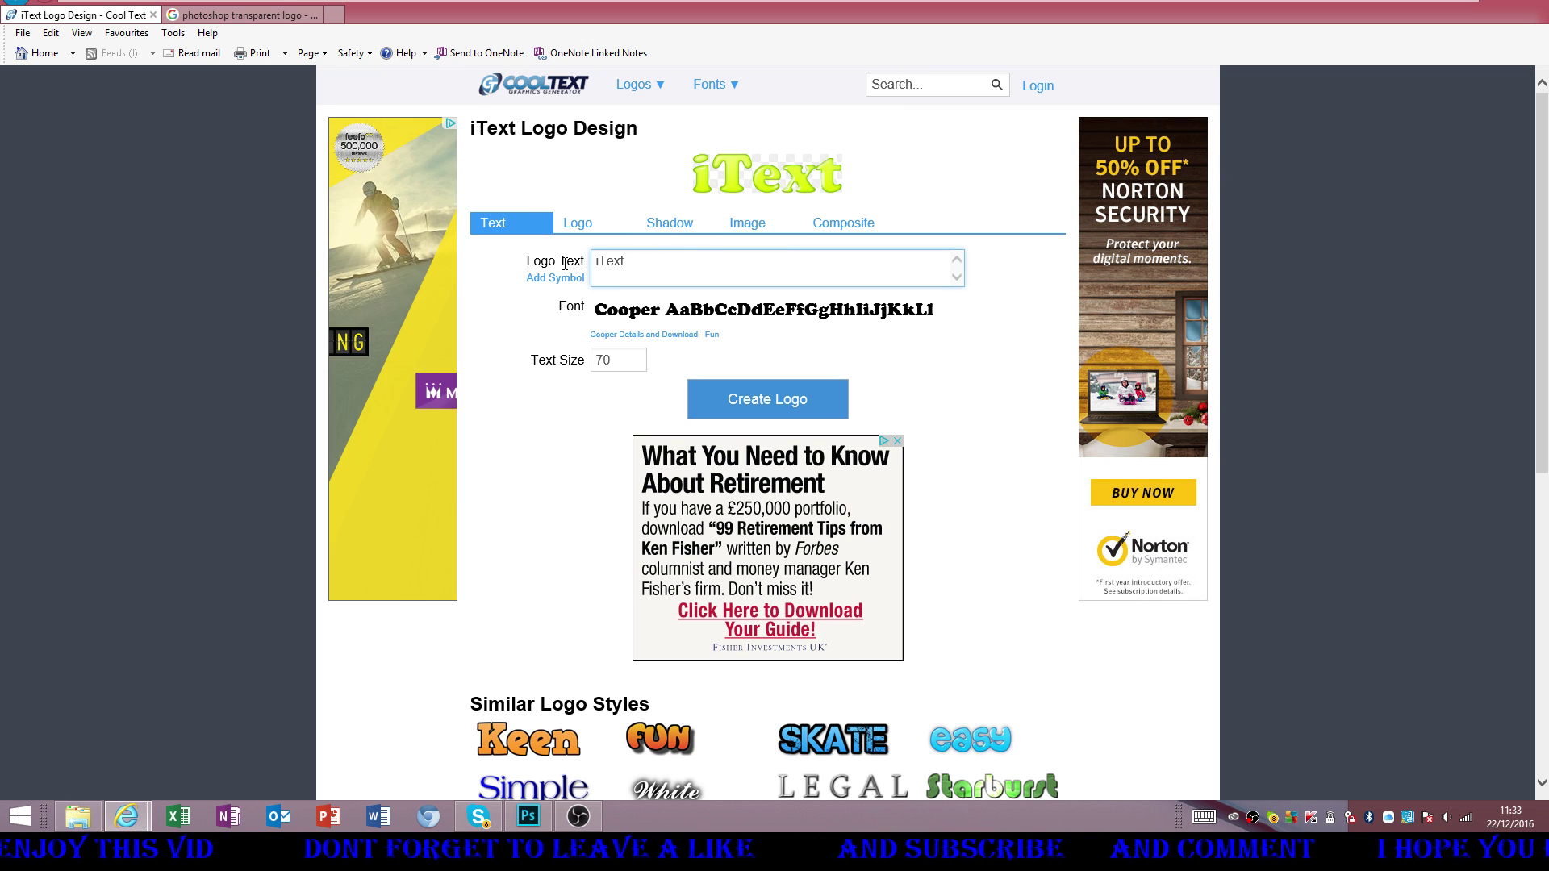
pyautogui.doubleClick(642, 259)
pyautogui.press('BackSpace')
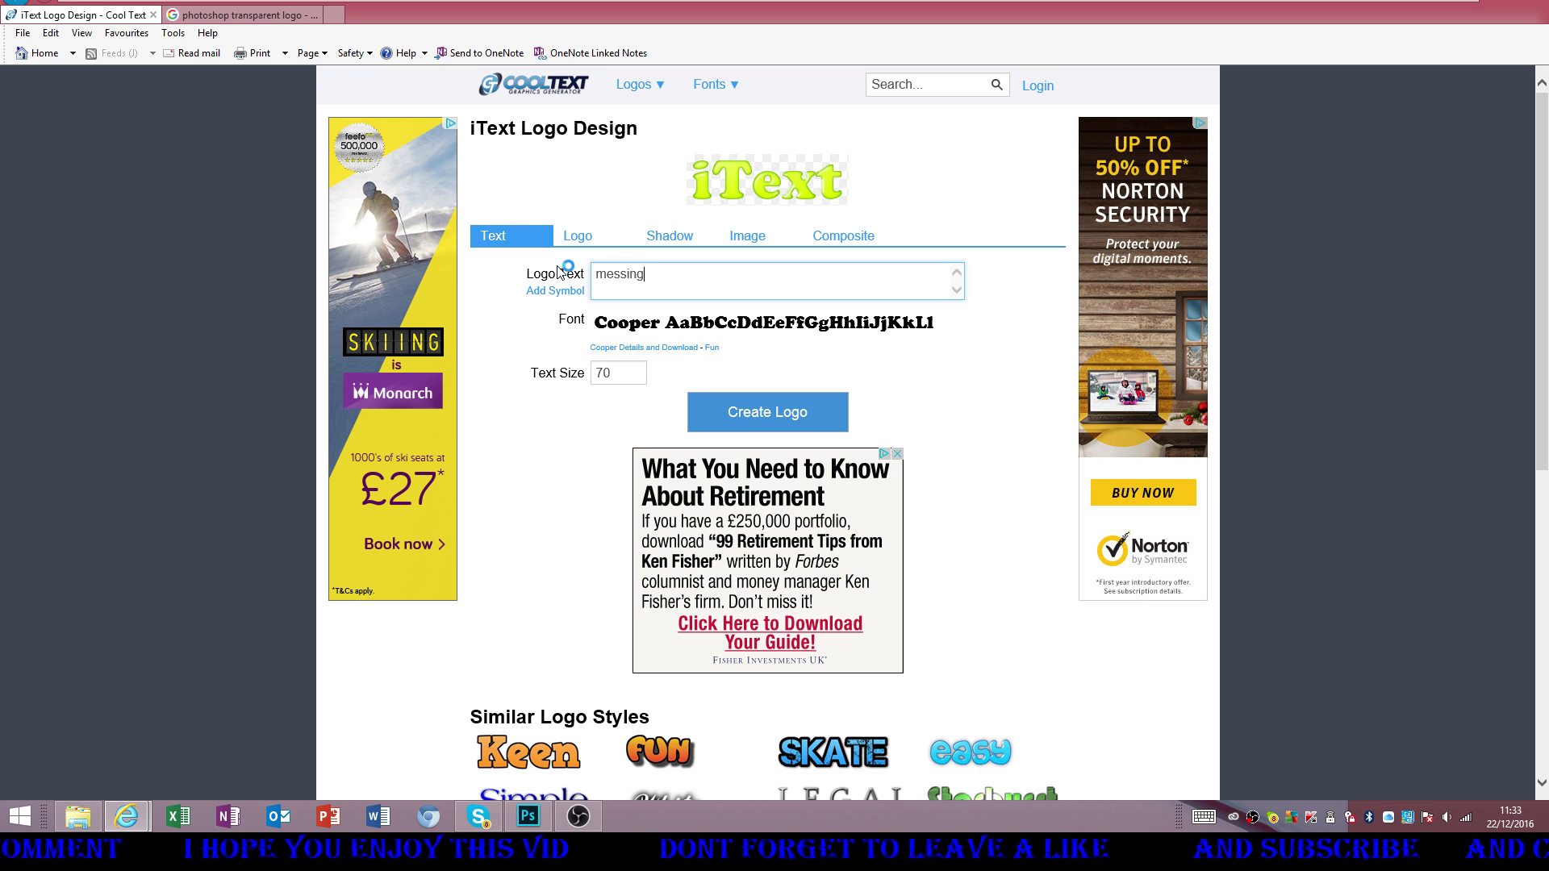
pyautogui.write('d with ph')
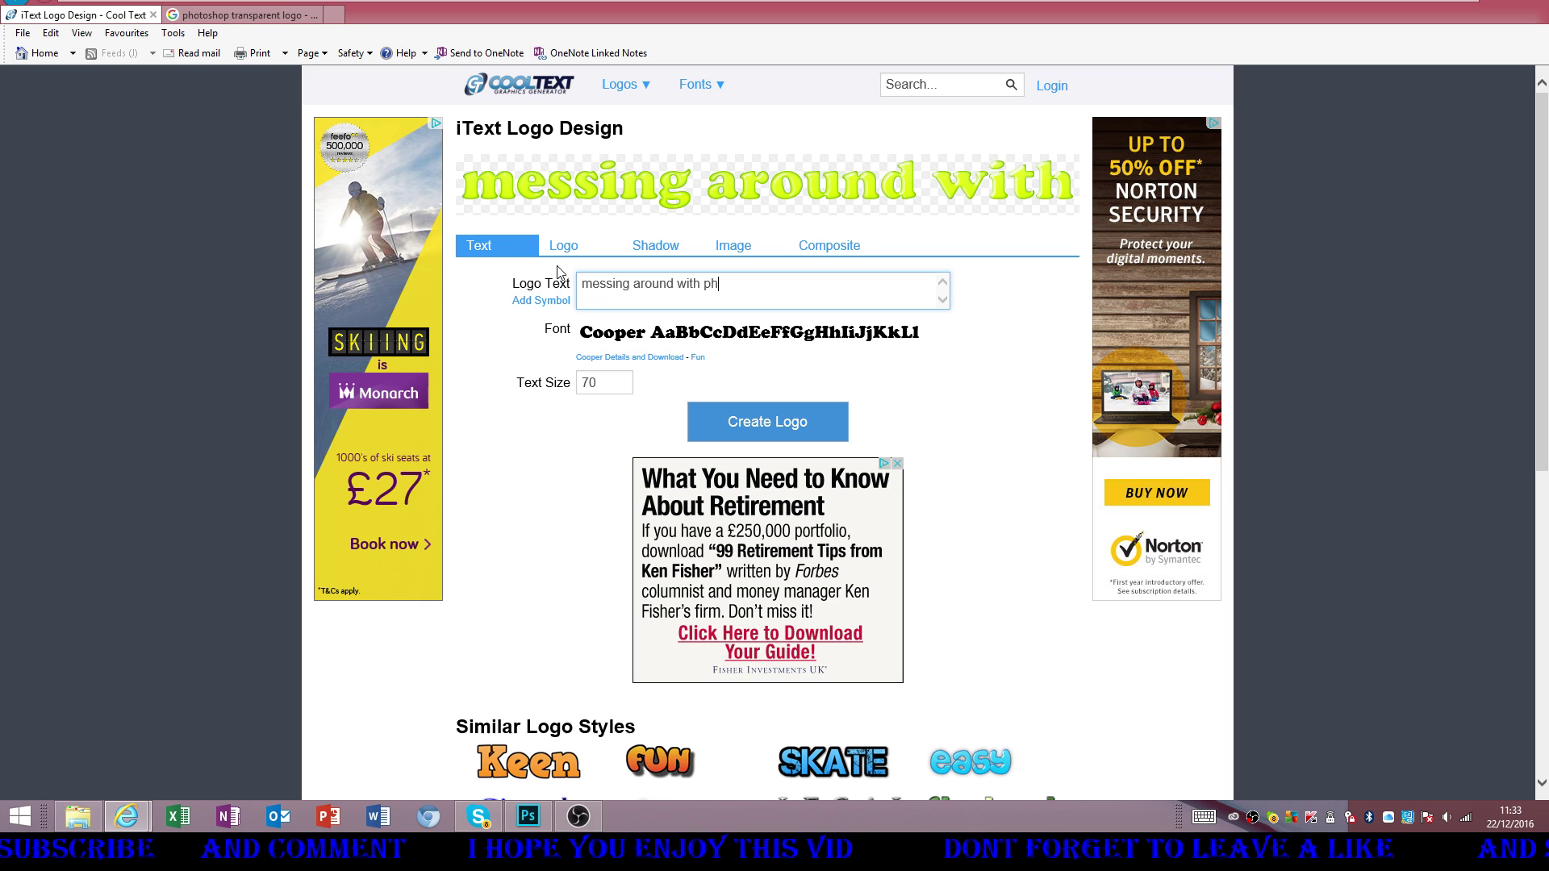
pyautogui.write('otosh')
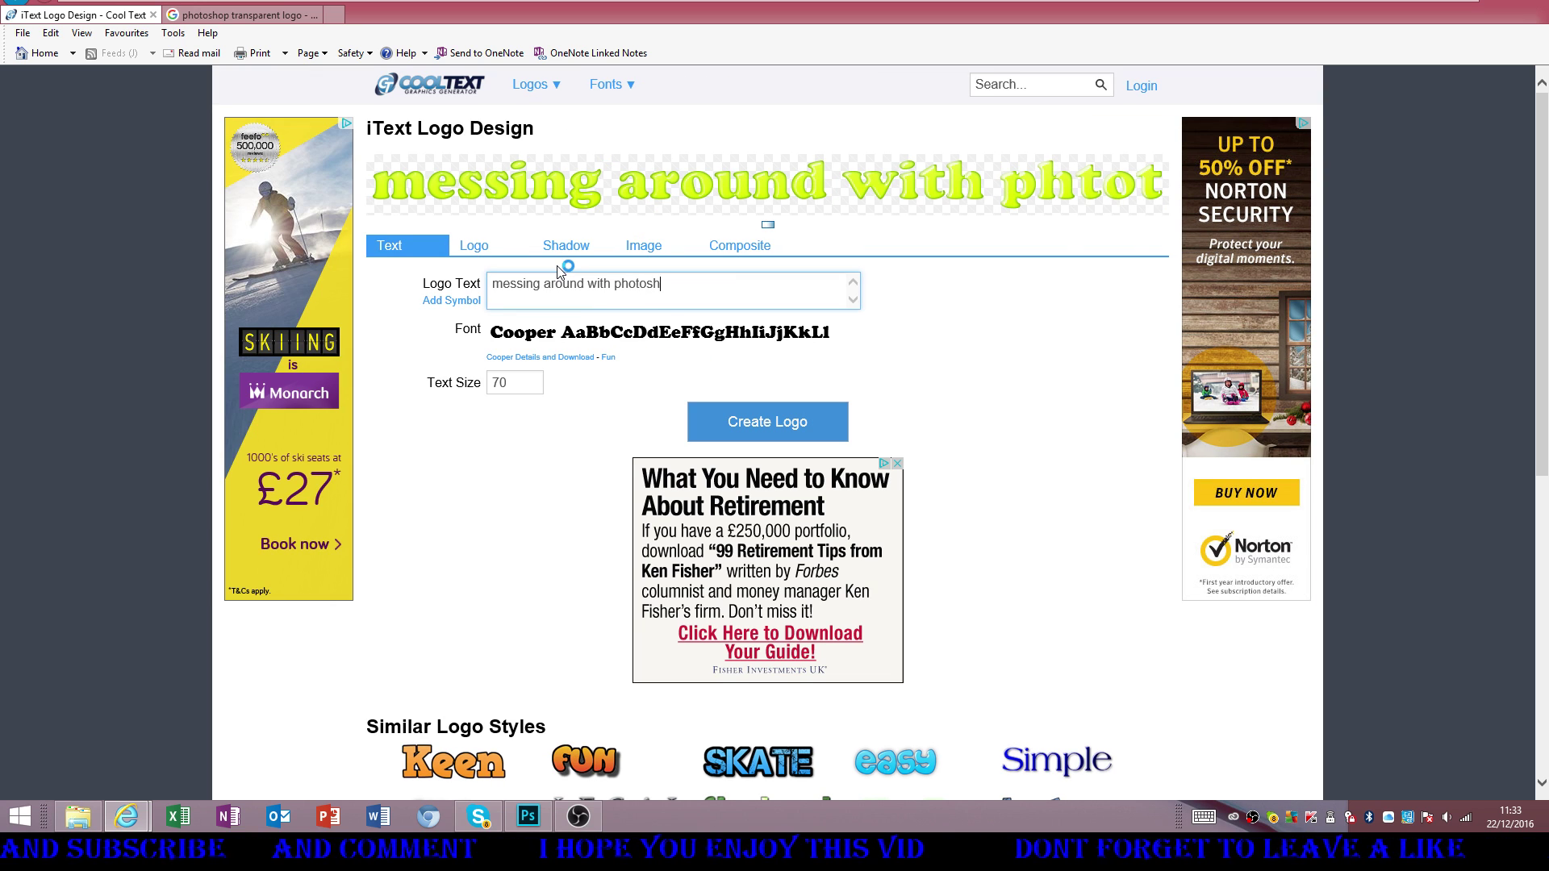
pyautogui.write('op')
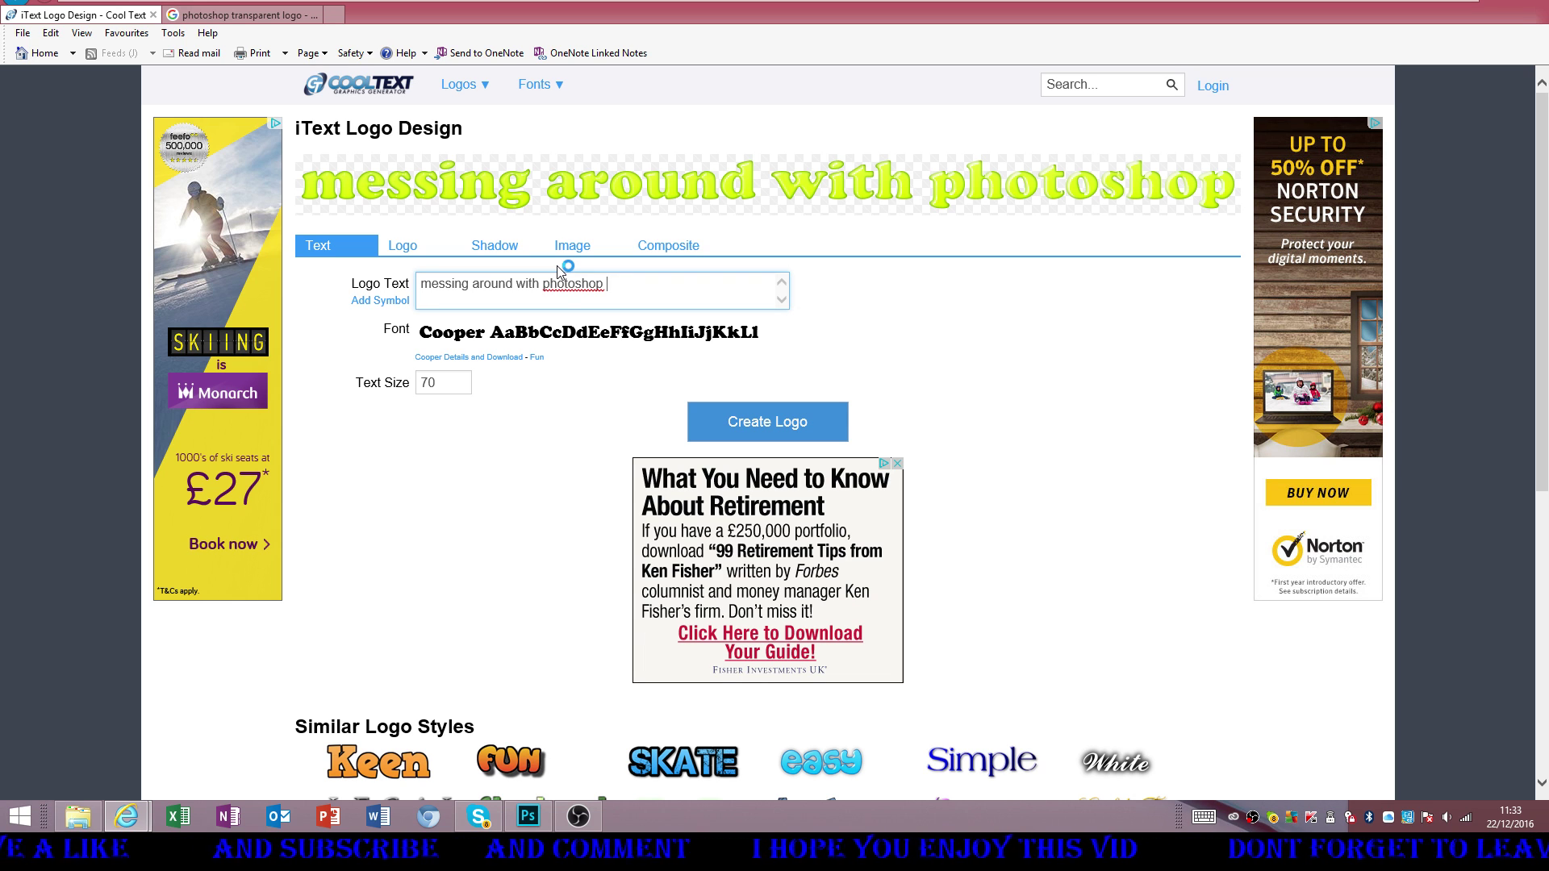
pyautogui.click(749, 426)
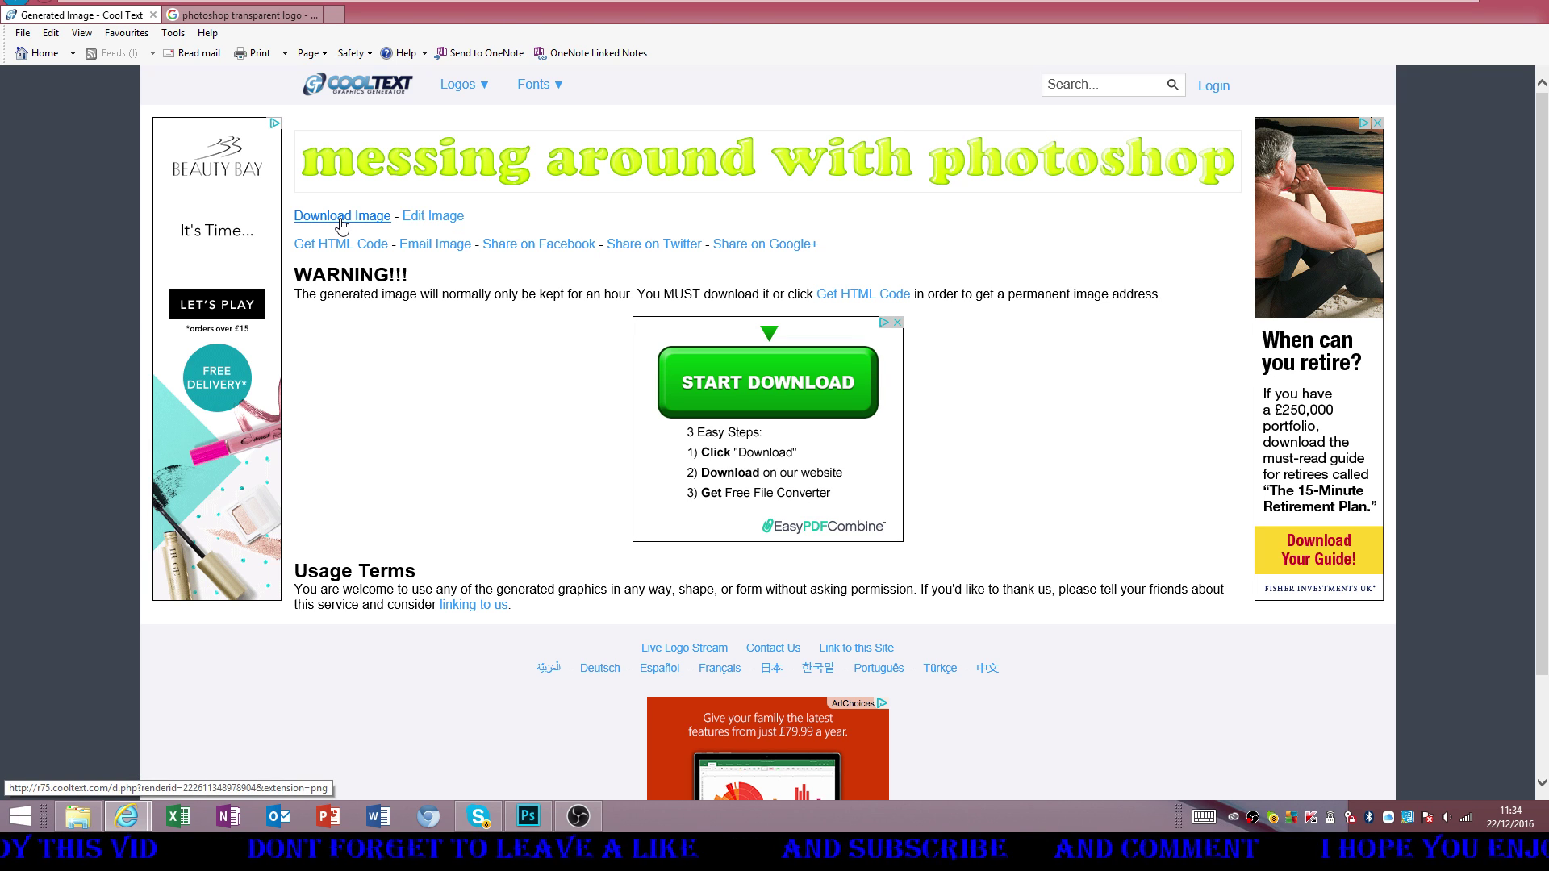
# - Download the generated logo and use Save as to store the PNG in Pictures
pyautogui.click(342, 217)
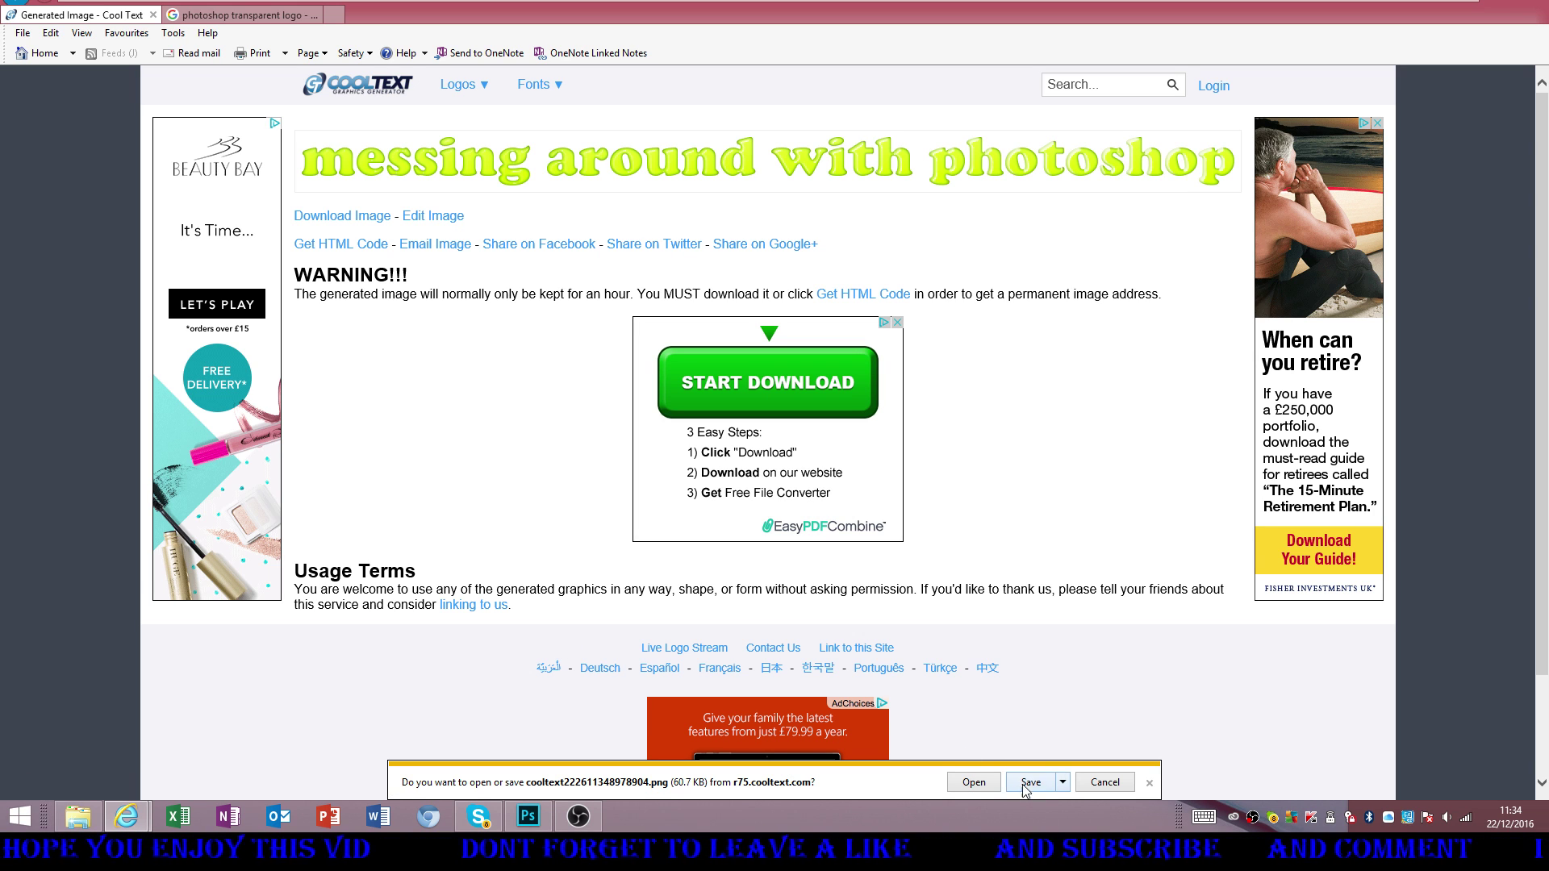
pyautogui.click(1061, 782)
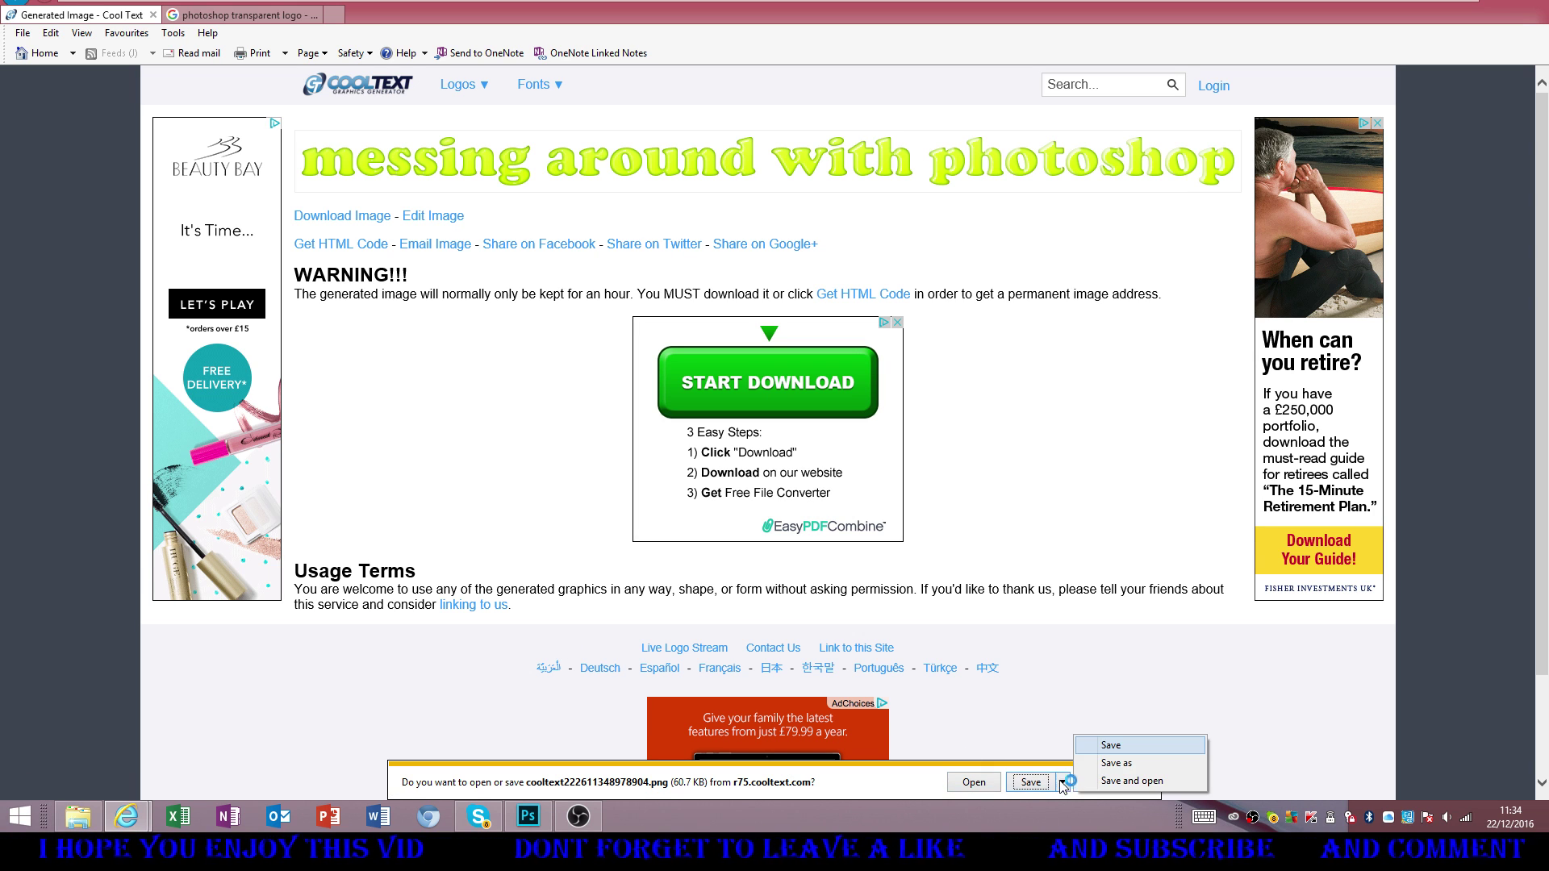
pyautogui.click(1101, 756)
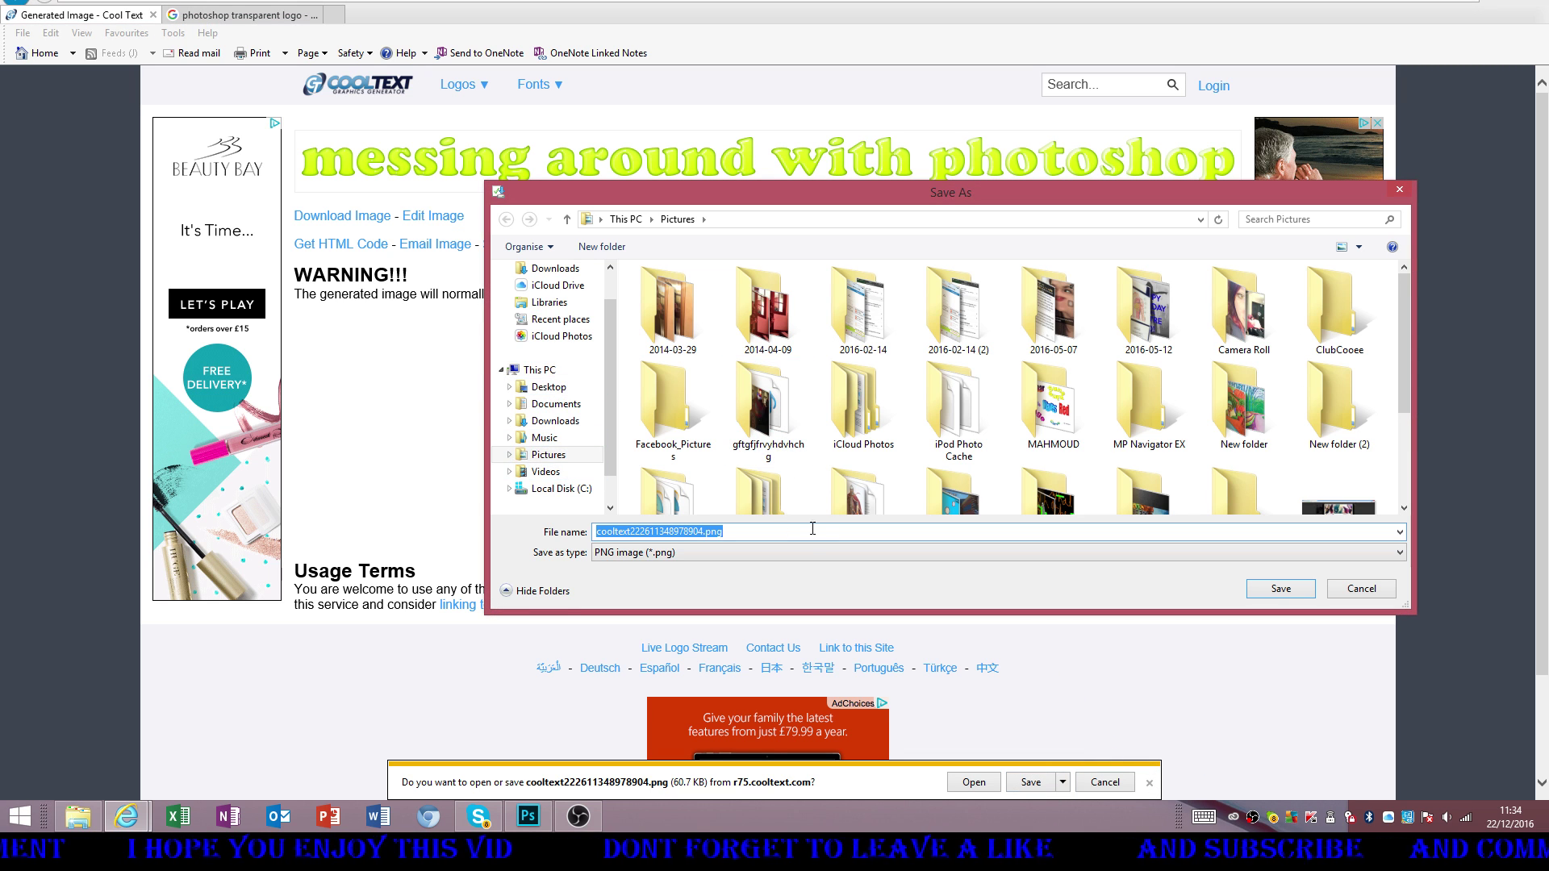
pyautogui.click(785, 533)
pyautogui.click(1283, 595)
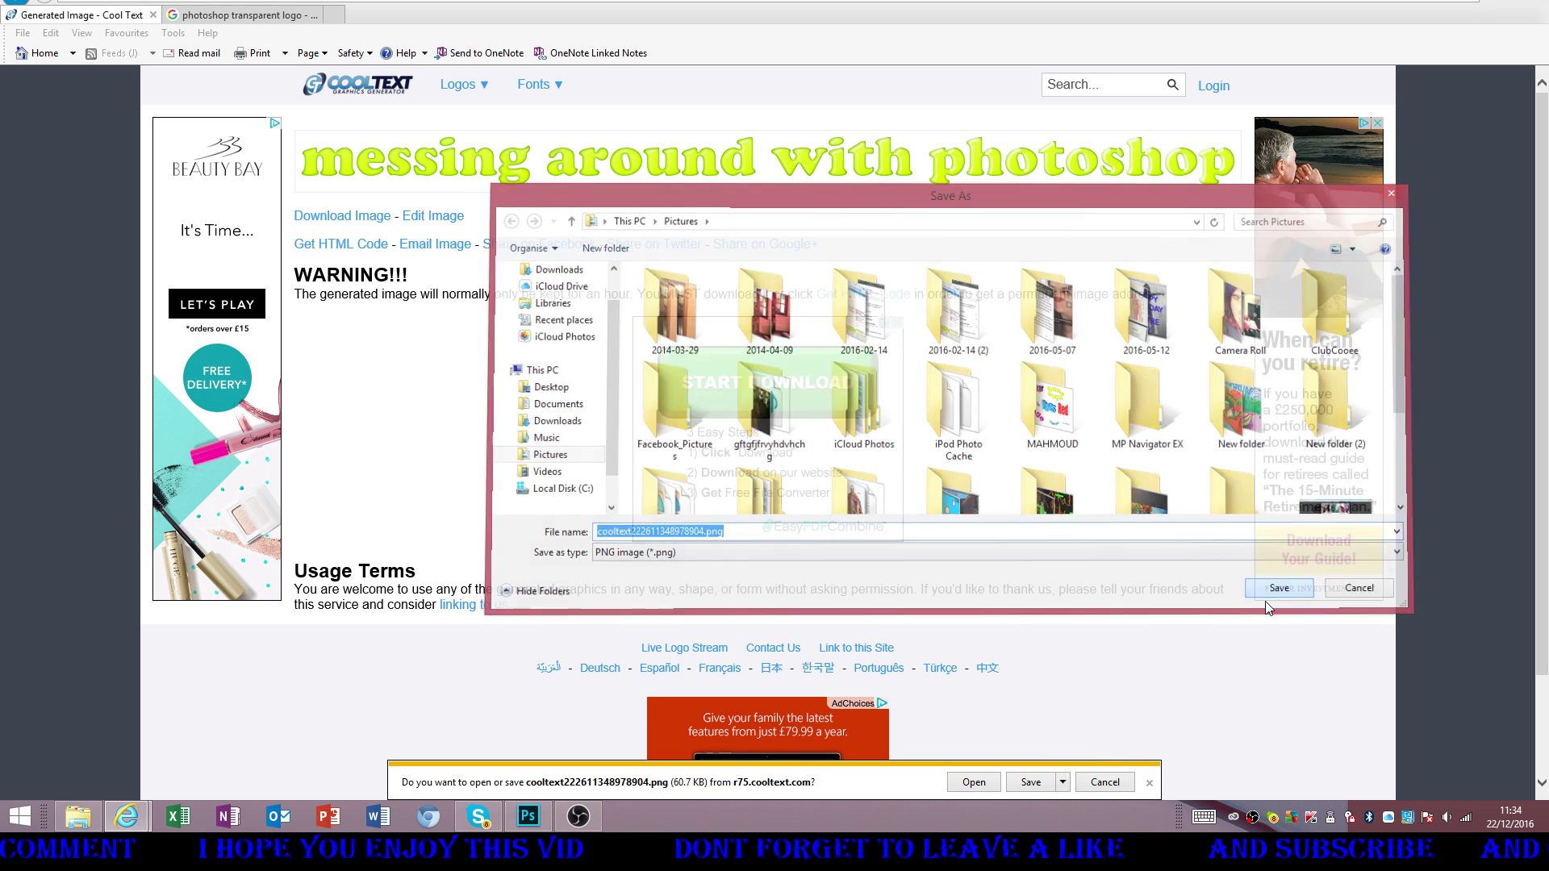
# - Place the cooltext logo PNG into the Photoshop canvas with File > Place Linked
pyautogui.click(528, 827)
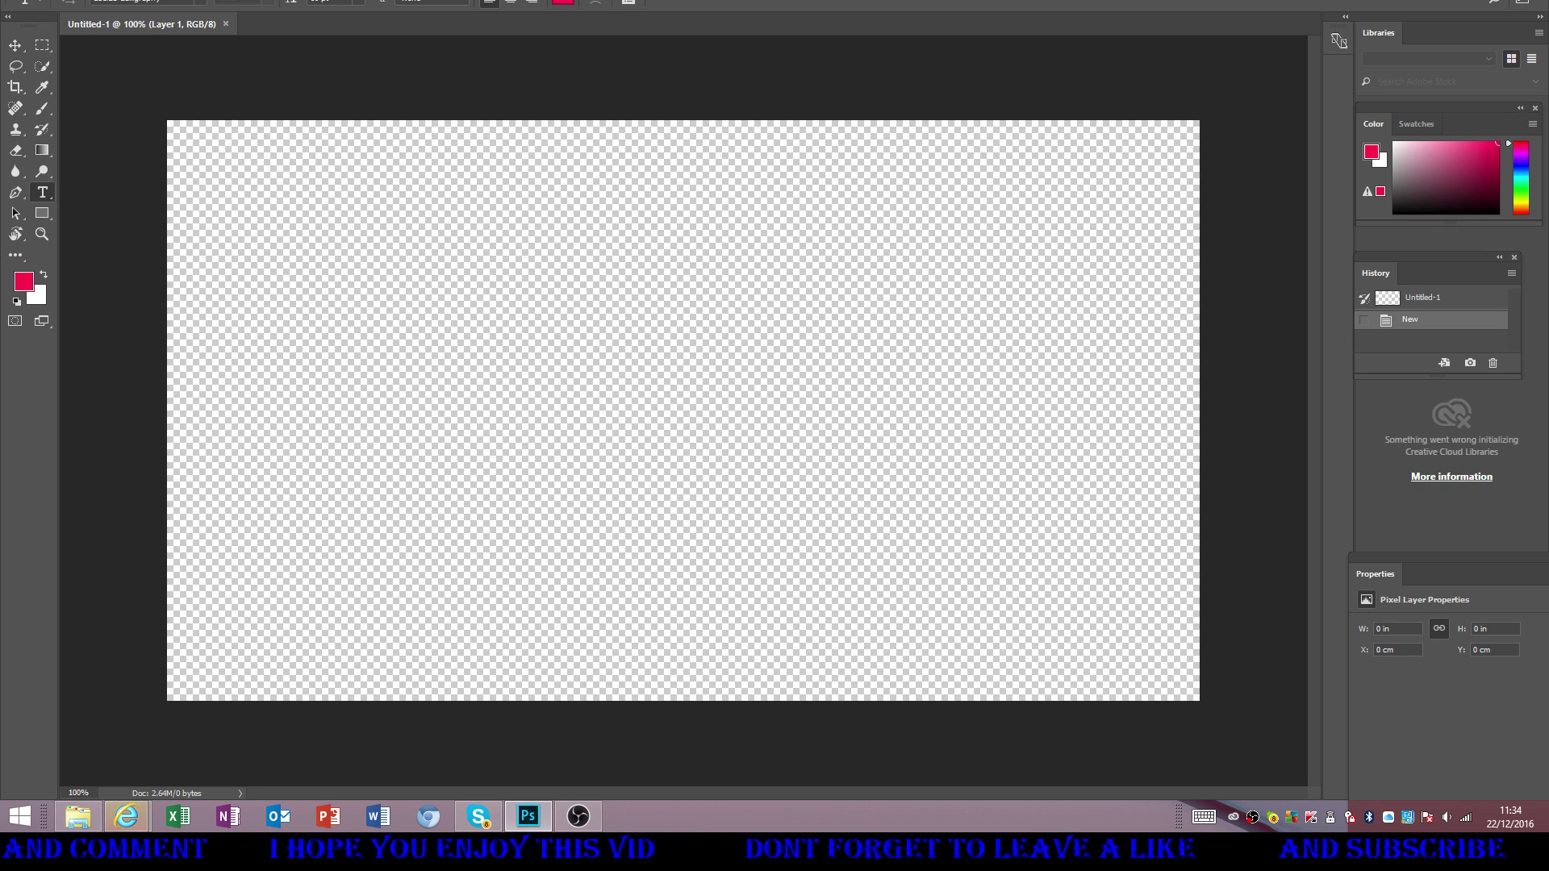
pyautogui.hotkey('alt', 'f')
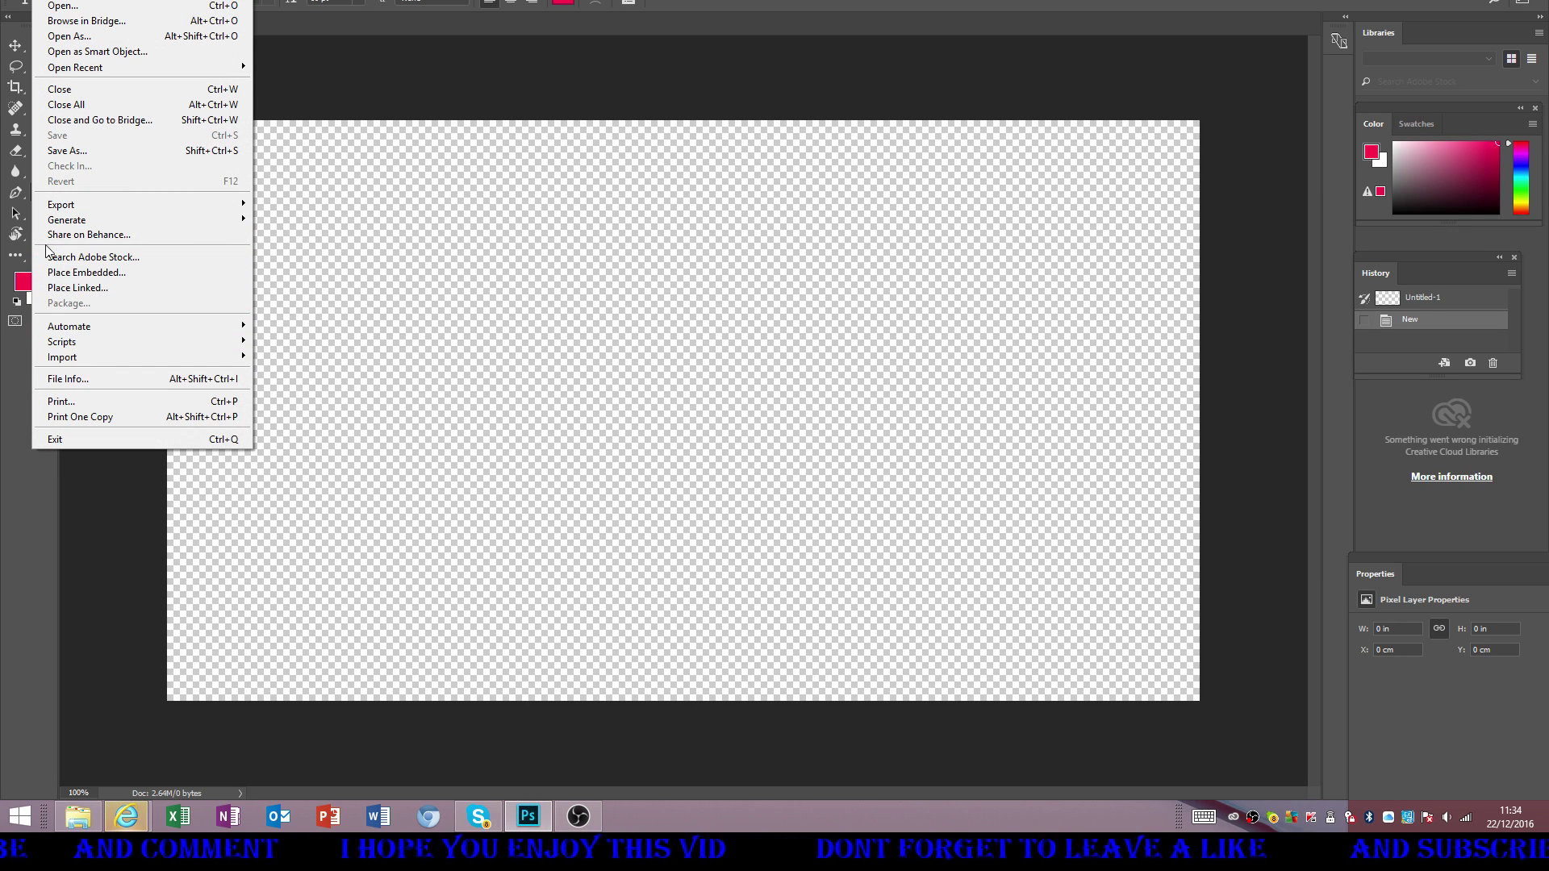
pyautogui.click(75, 287)
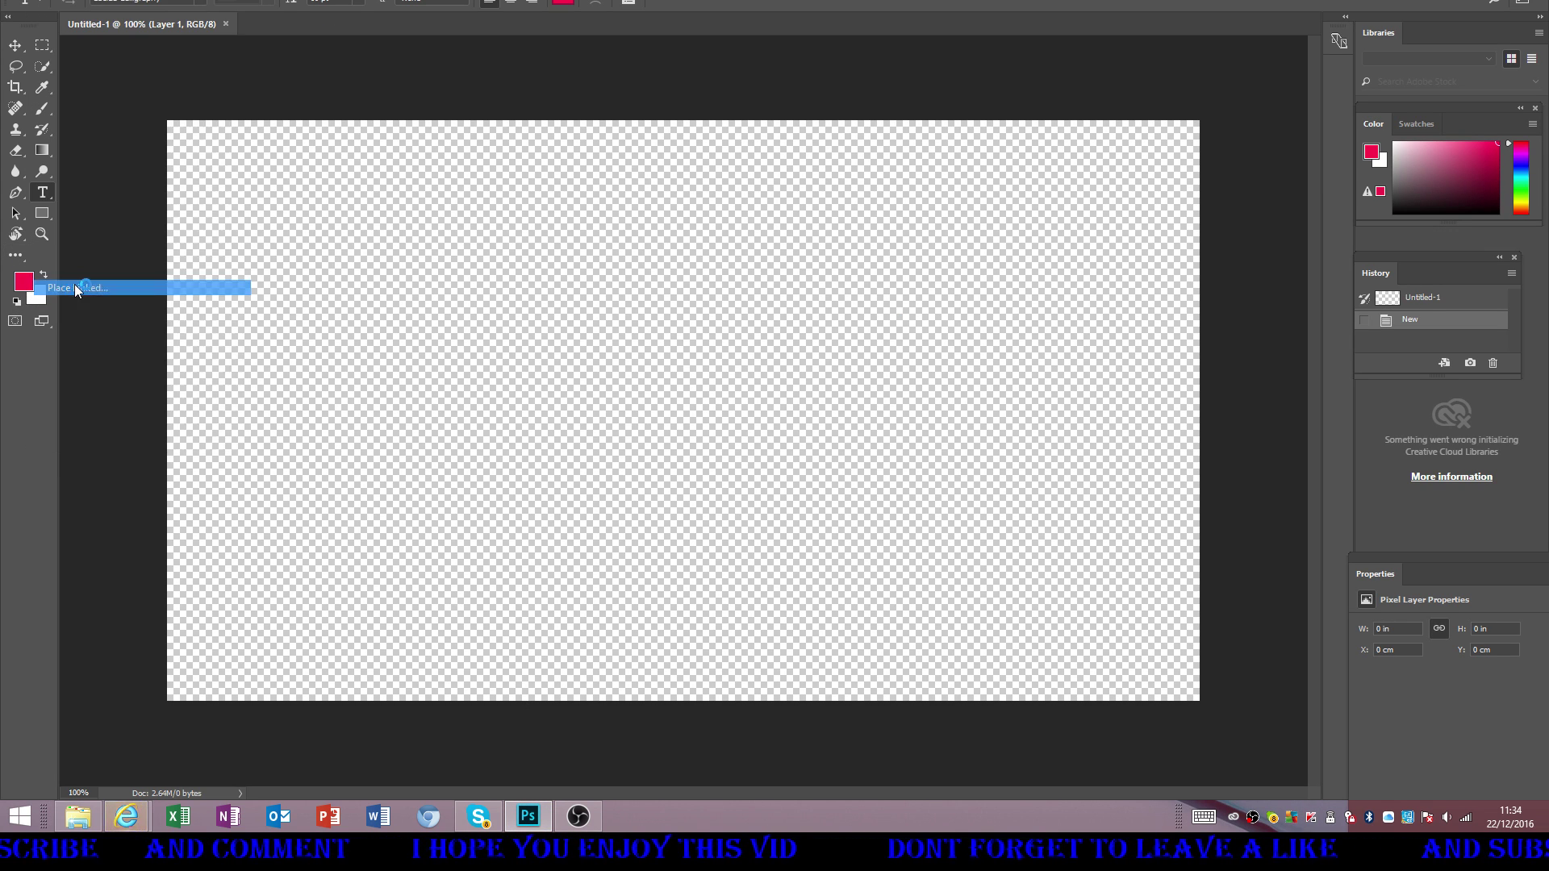
pyautogui.moveTo(975, 246); pyautogui.dragTo(975, 467)
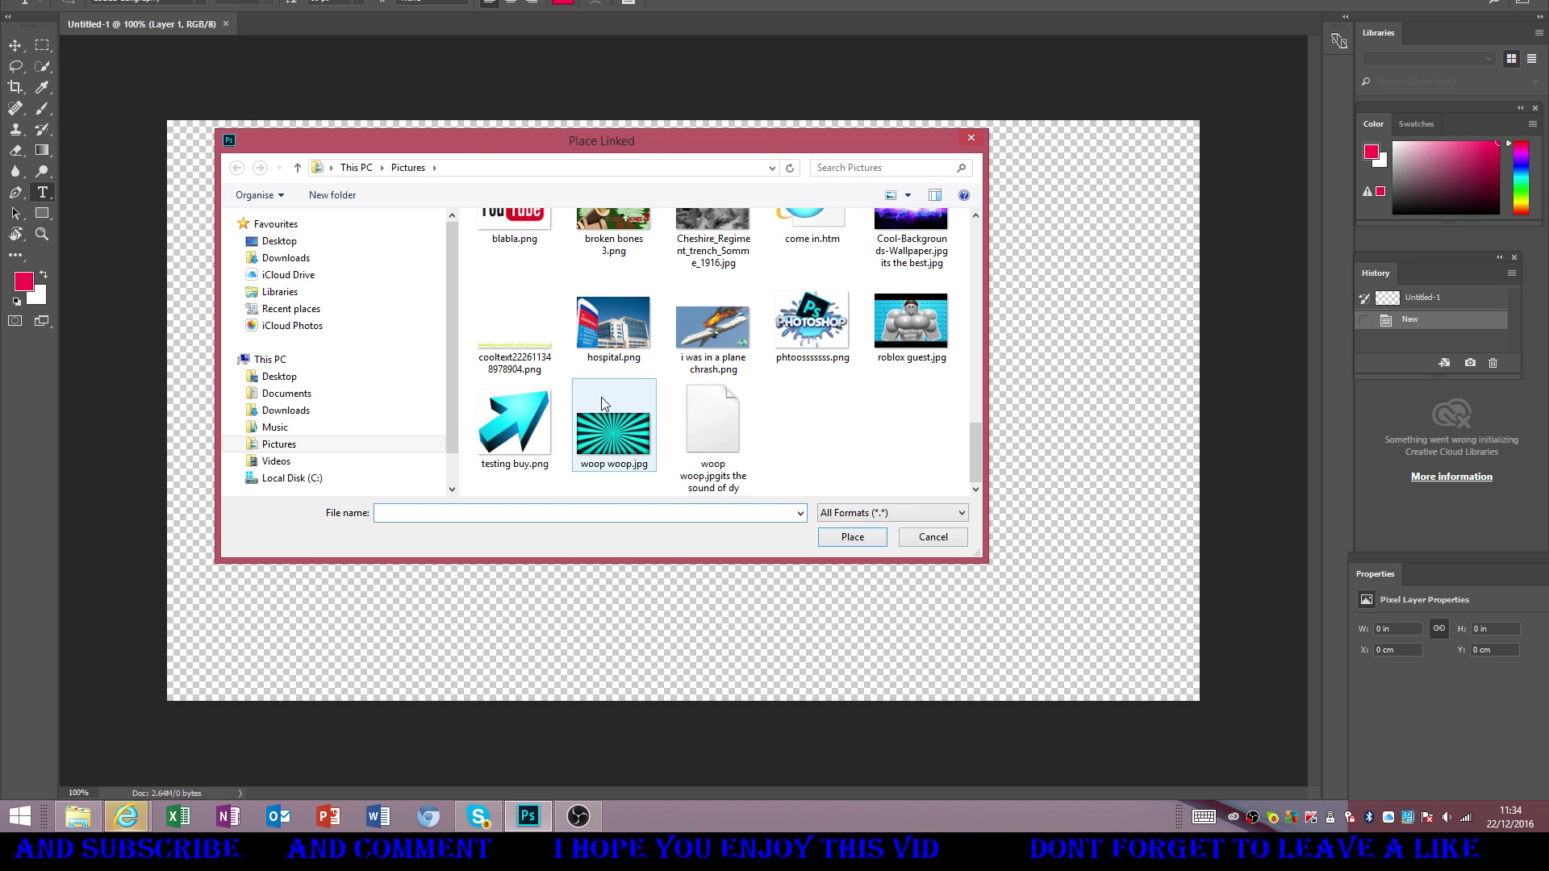
pyautogui.doubleClick(534, 321)
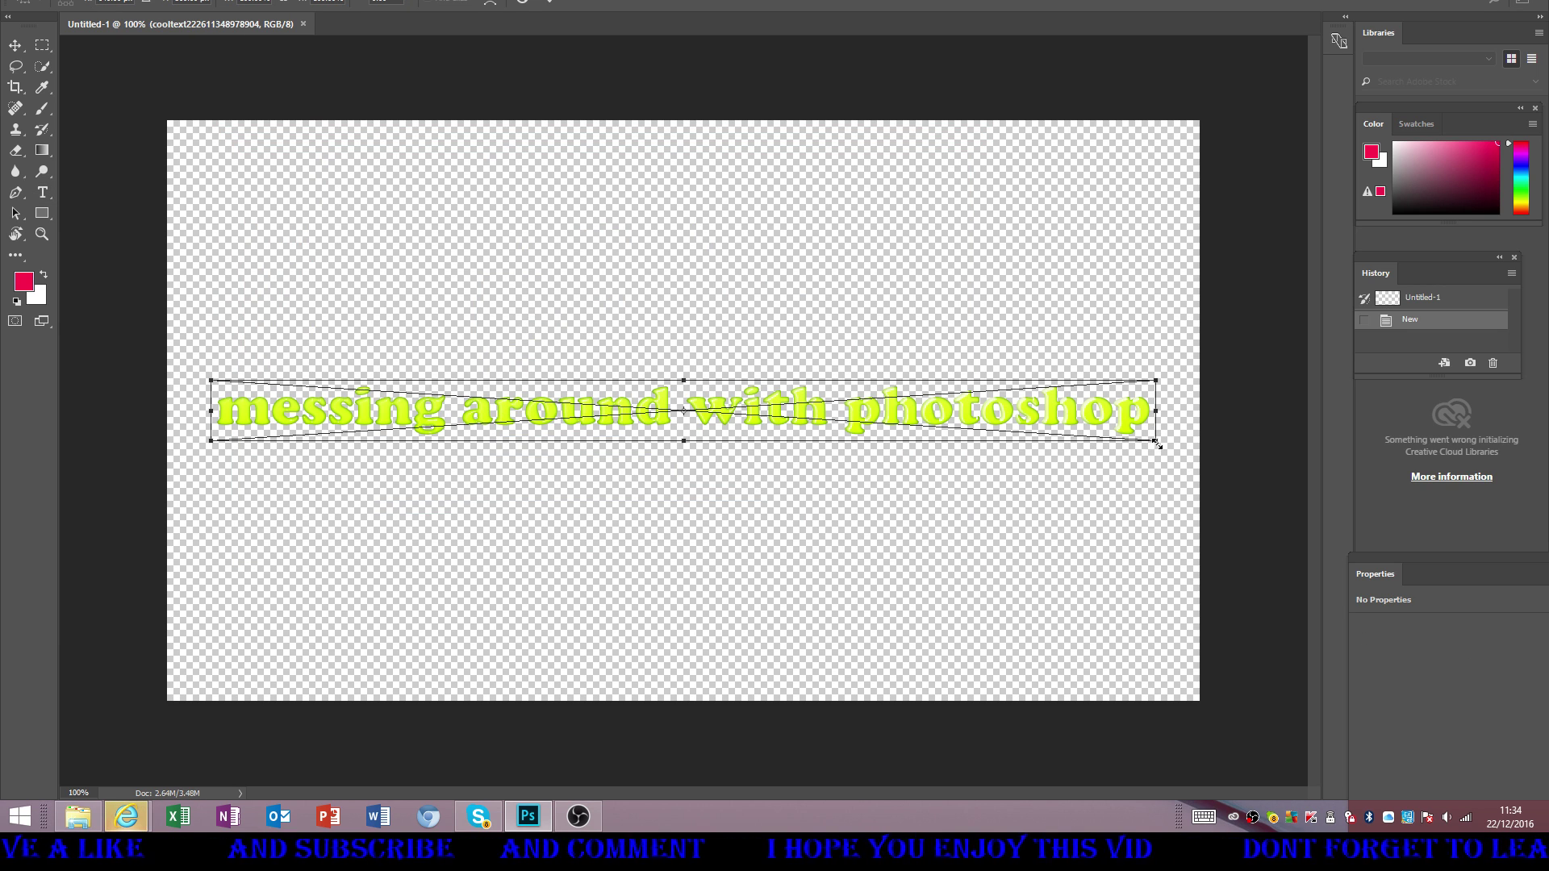
# - Enlarge the logo slightly, move it to the top of the canvas, and commit the placement
pyautogui.moveTo(1153, 443)
pyautogui.mouseDown()
pyautogui.moveTo(1137, 442)
pyautogui.moveTo(1168, 451)
pyautogui.mouseUp()
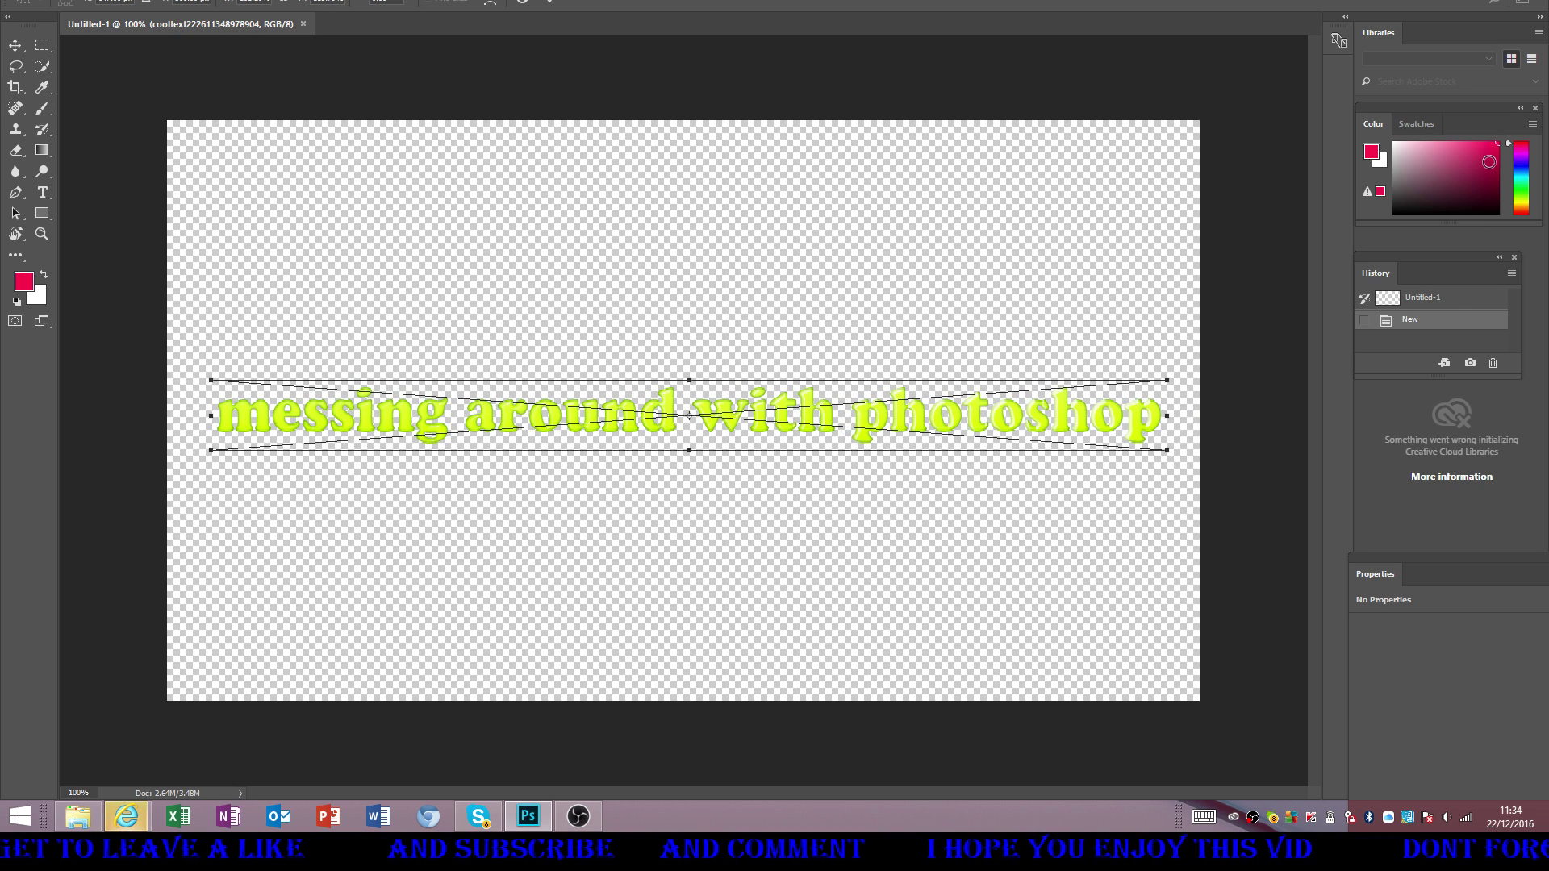
pyautogui.rightClick(372, 427)
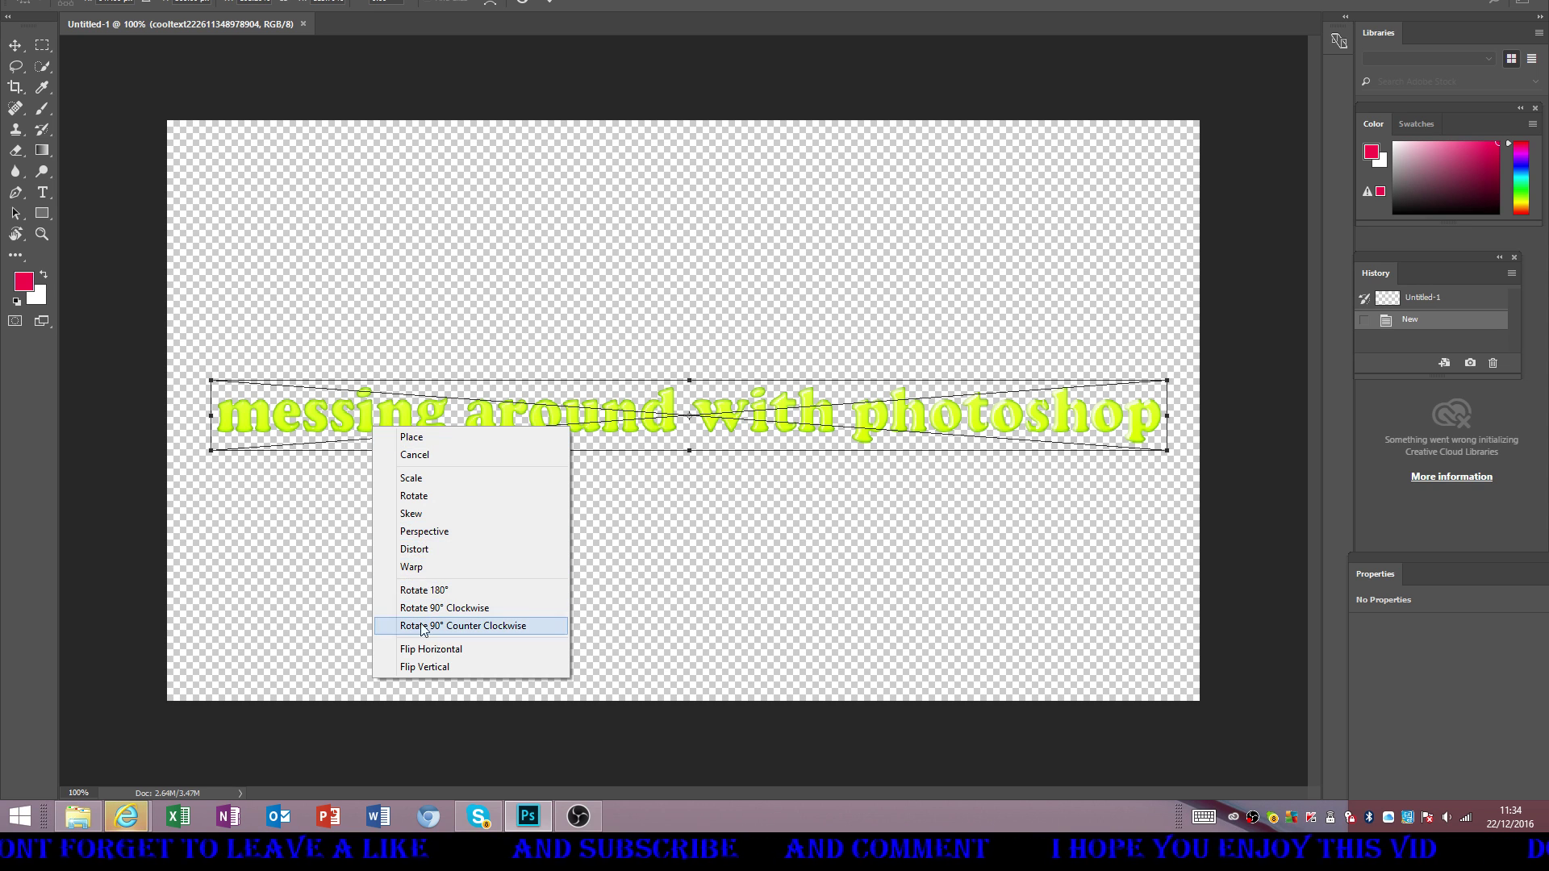
pyautogui.click(654, 419)
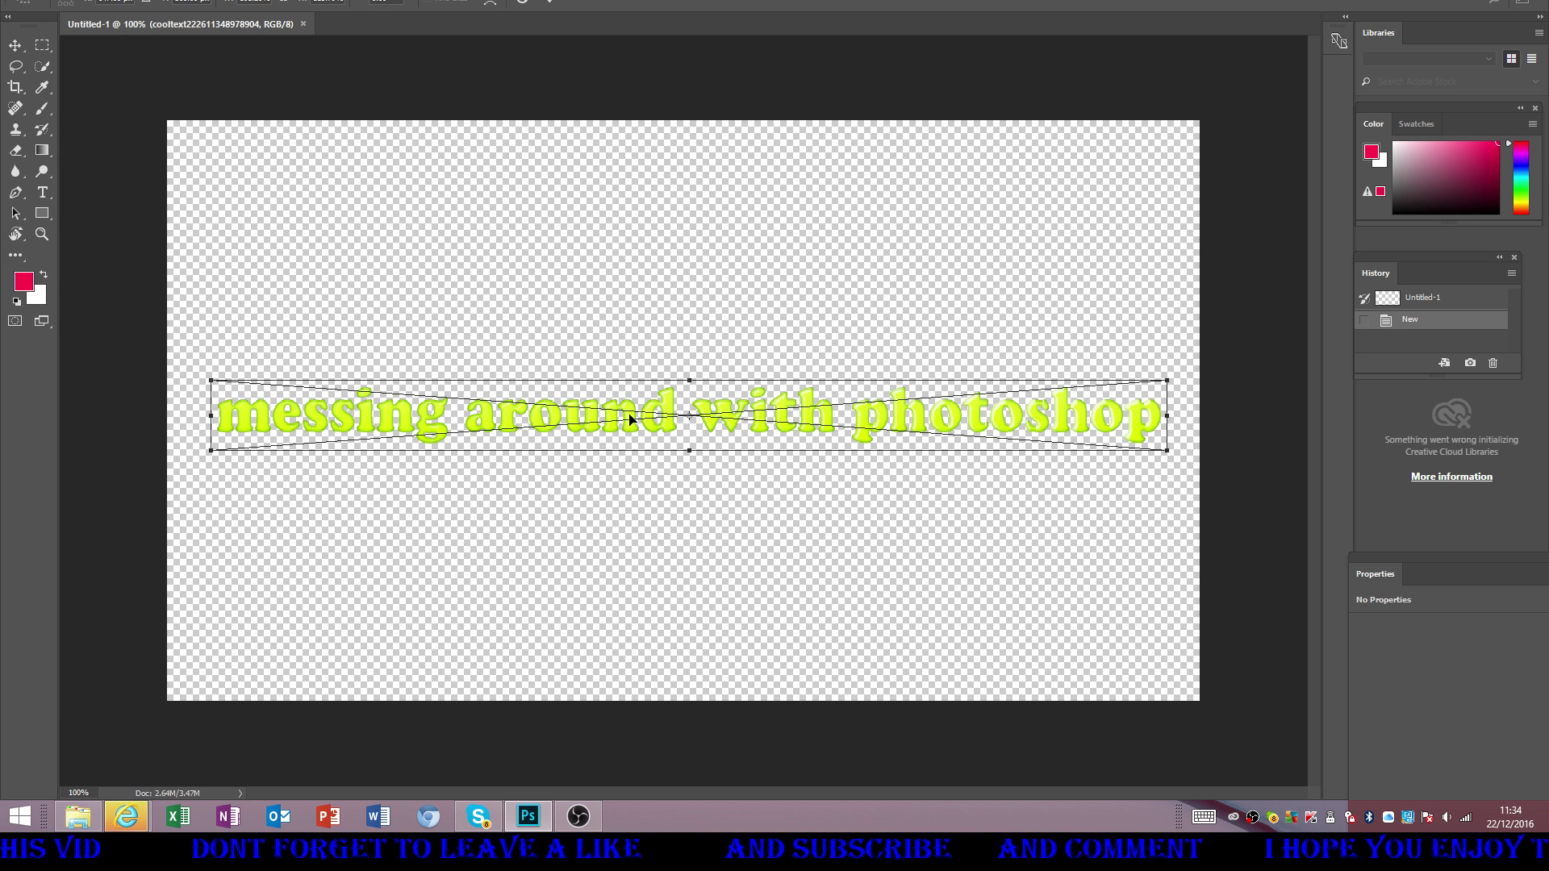
pyautogui.moveTo(630, 418); pyautogui.dragTo(650, 161)
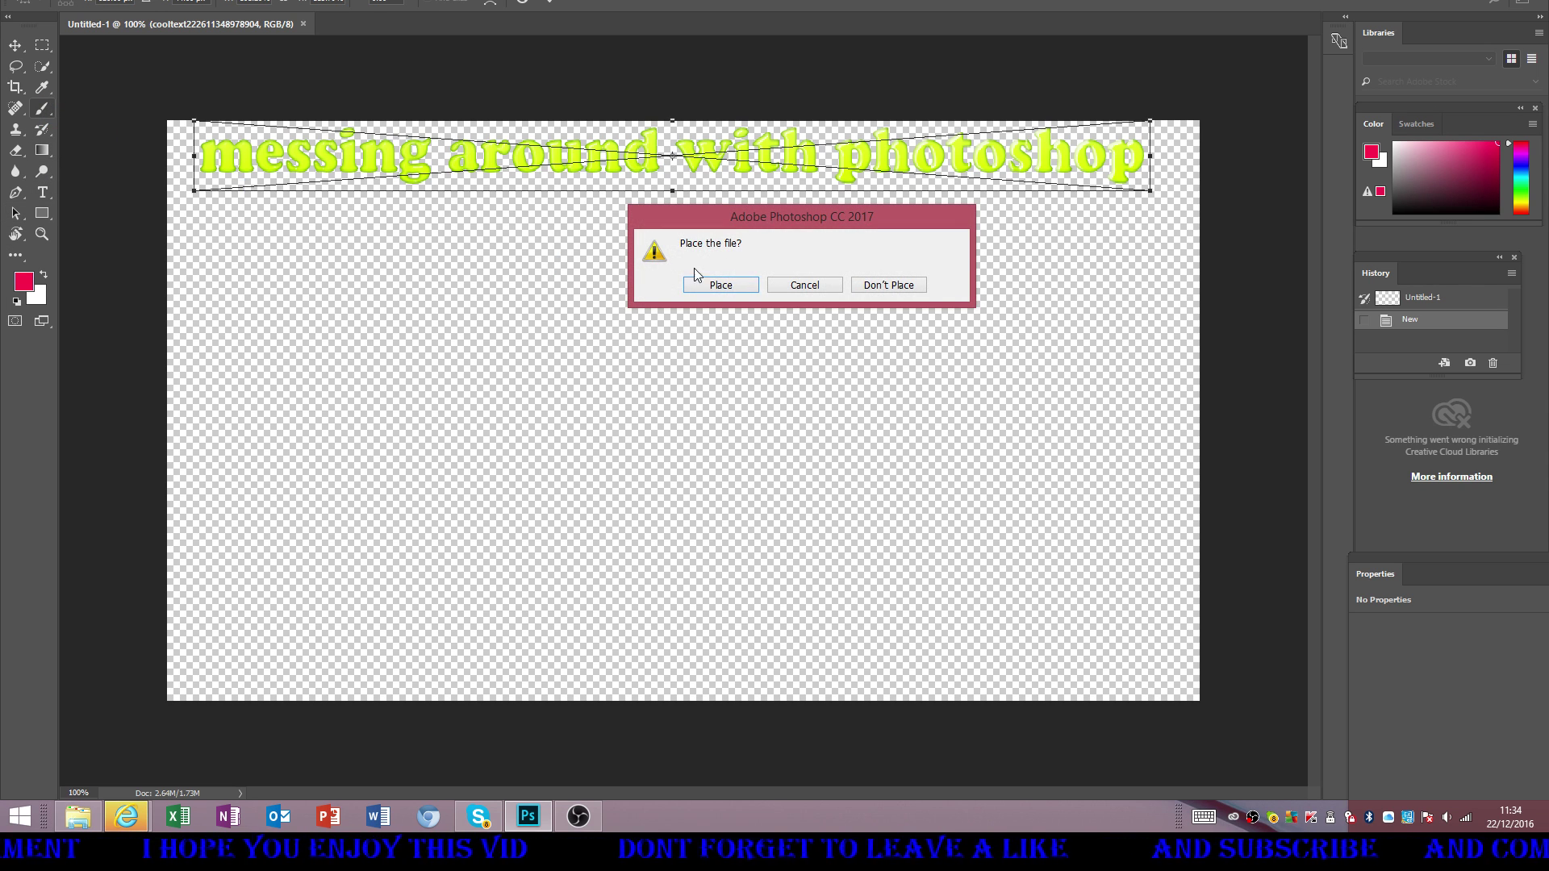
pyautogui.click(720, 286)
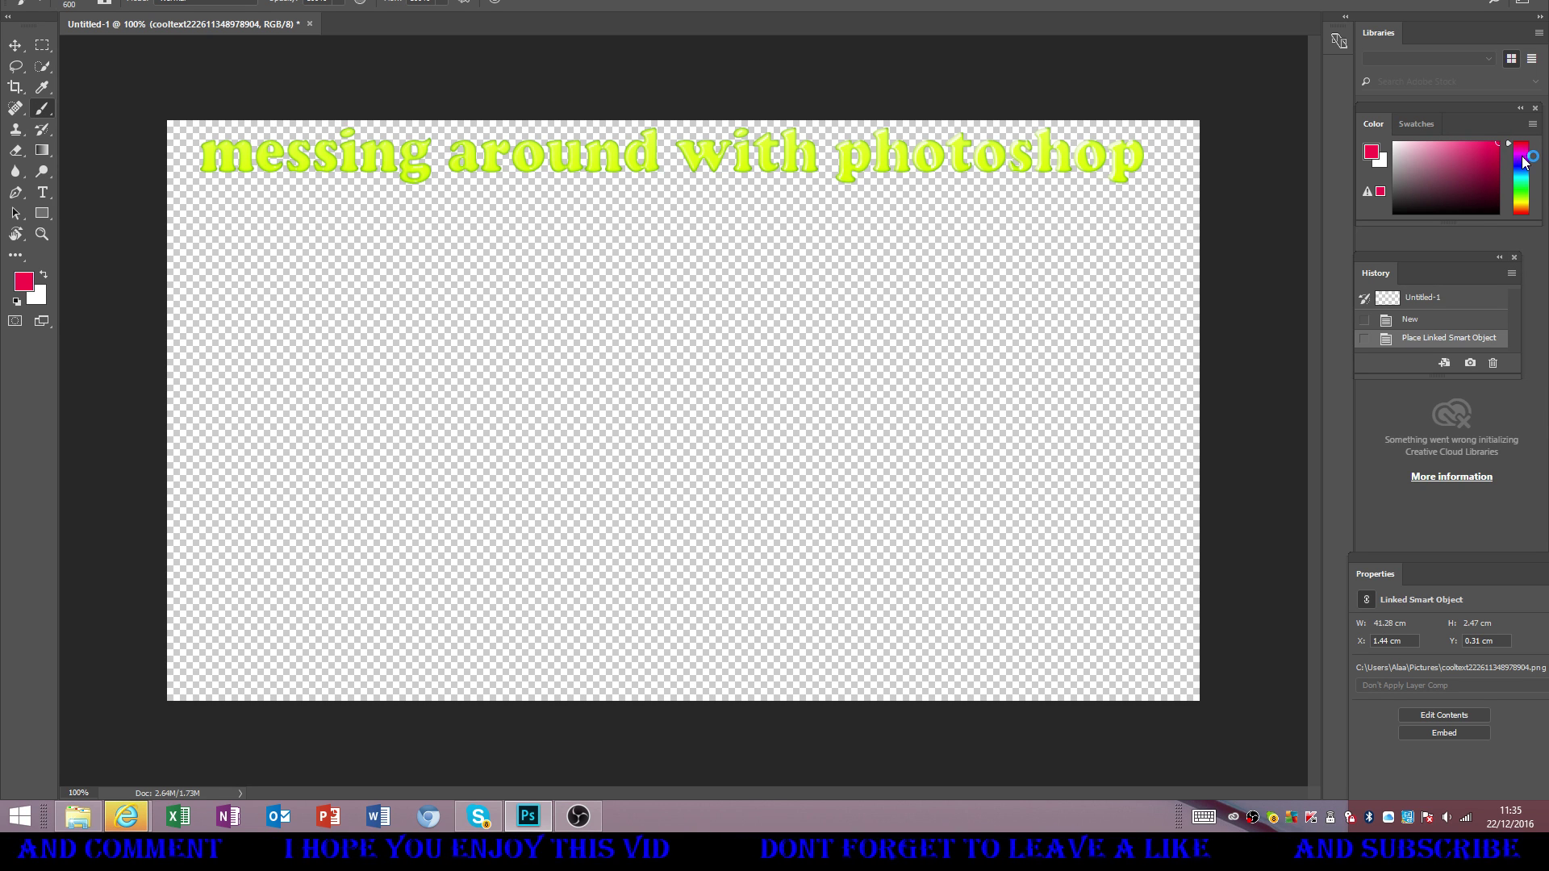
# - Set the foreground colour to cyan and rasterize the logo layer for brushing
pyautogui.moveTo(1523, 161); pyautogui.dragTo(1523, 176)
pyautogui.click(1521, 174)
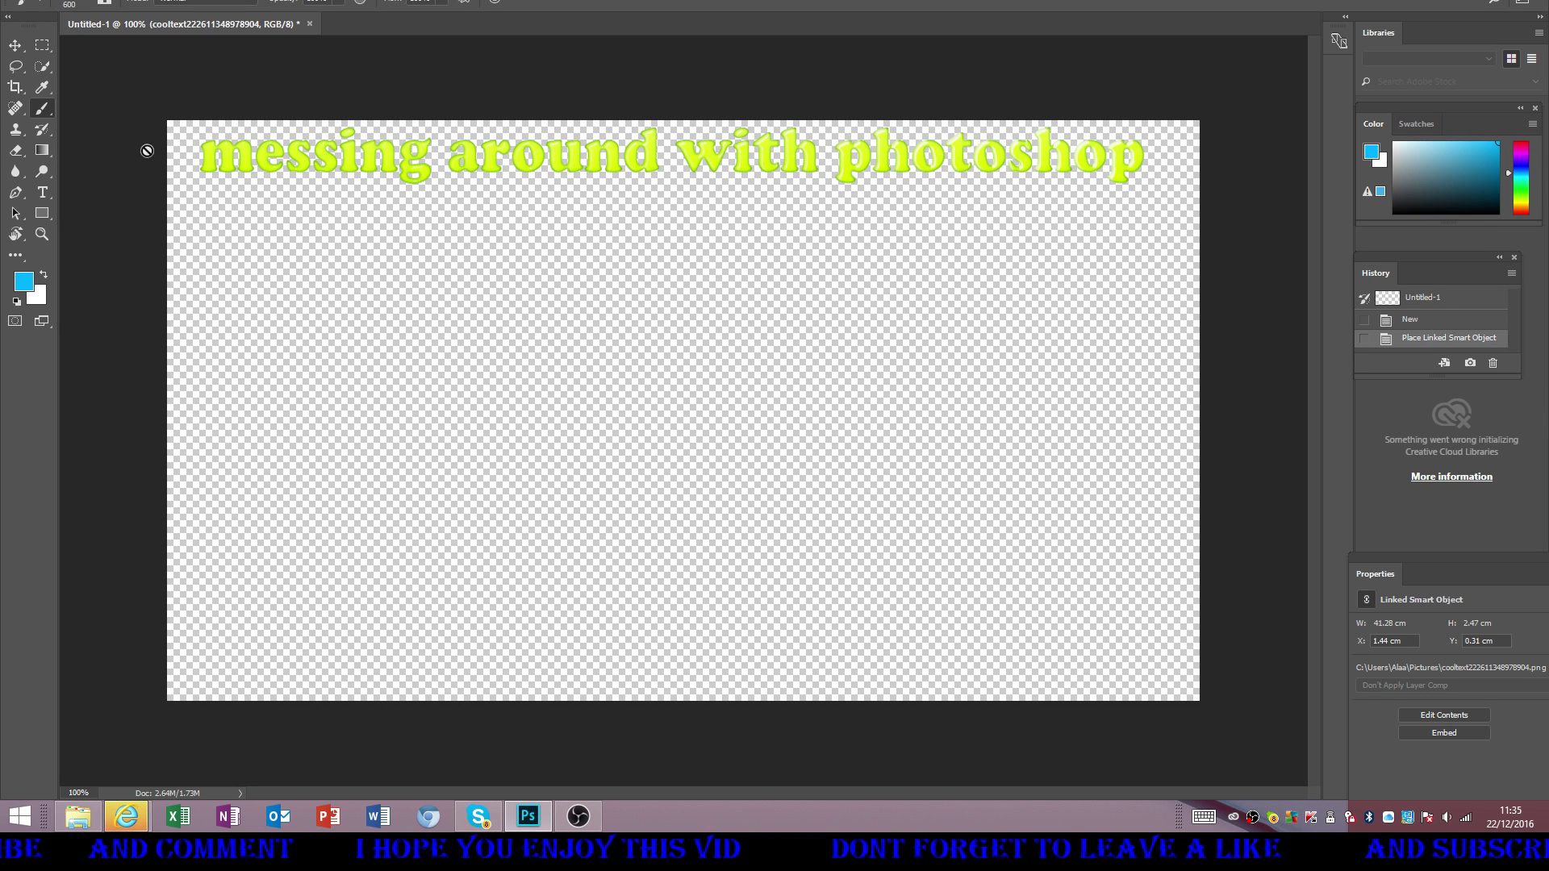
pyautogui.click(170, 125)
pyautogui.click(775, 304)
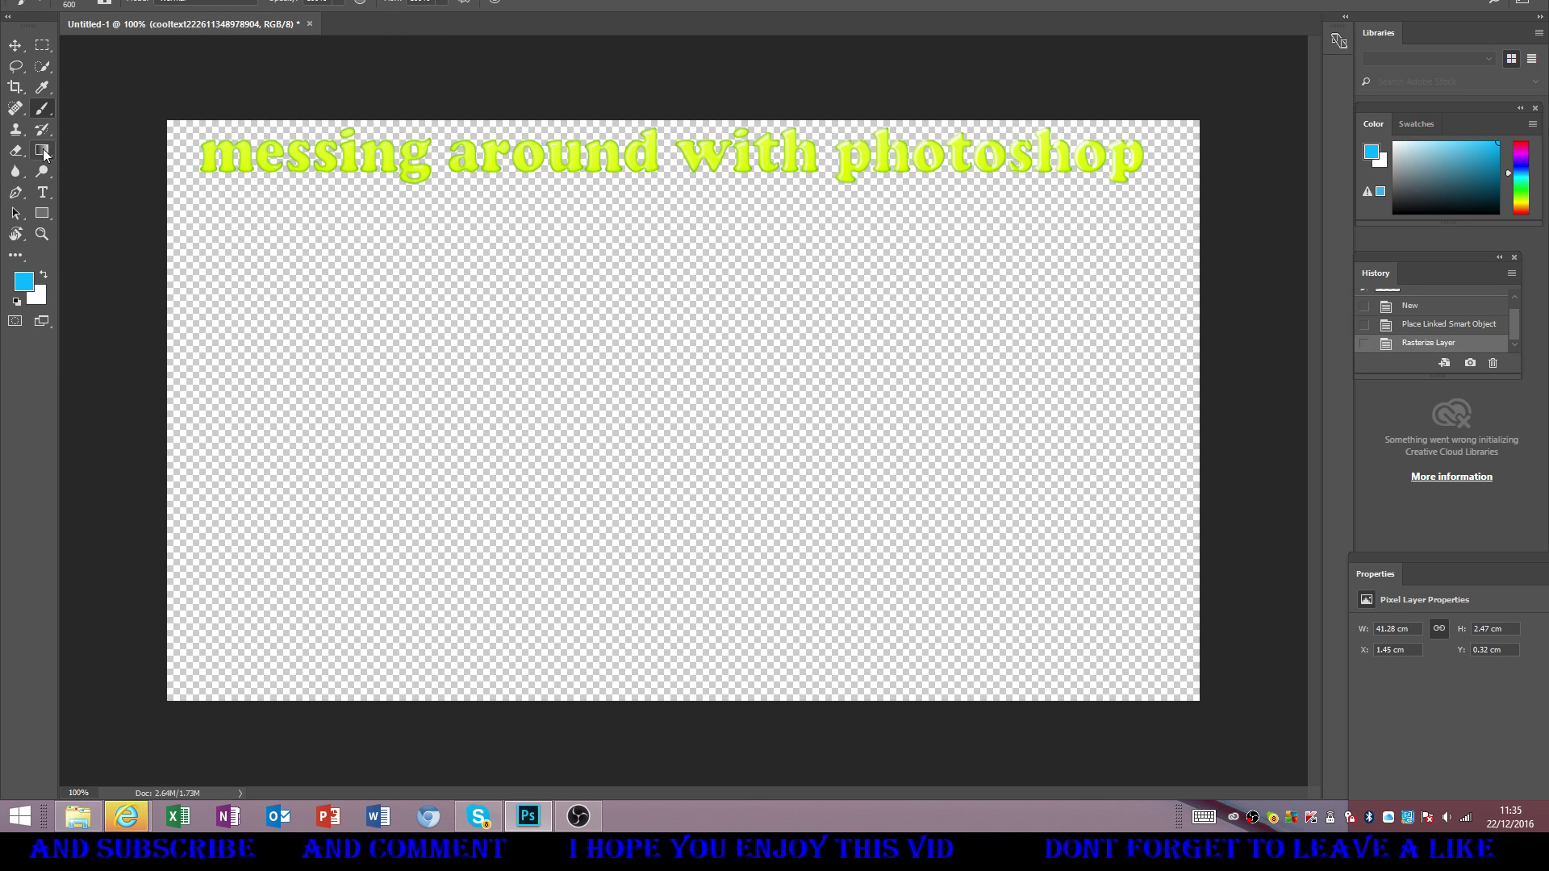
# - Set the brush size to 306 px and paint soft cyan strokes from the top-left corner
pyautogui.click(68, 3)
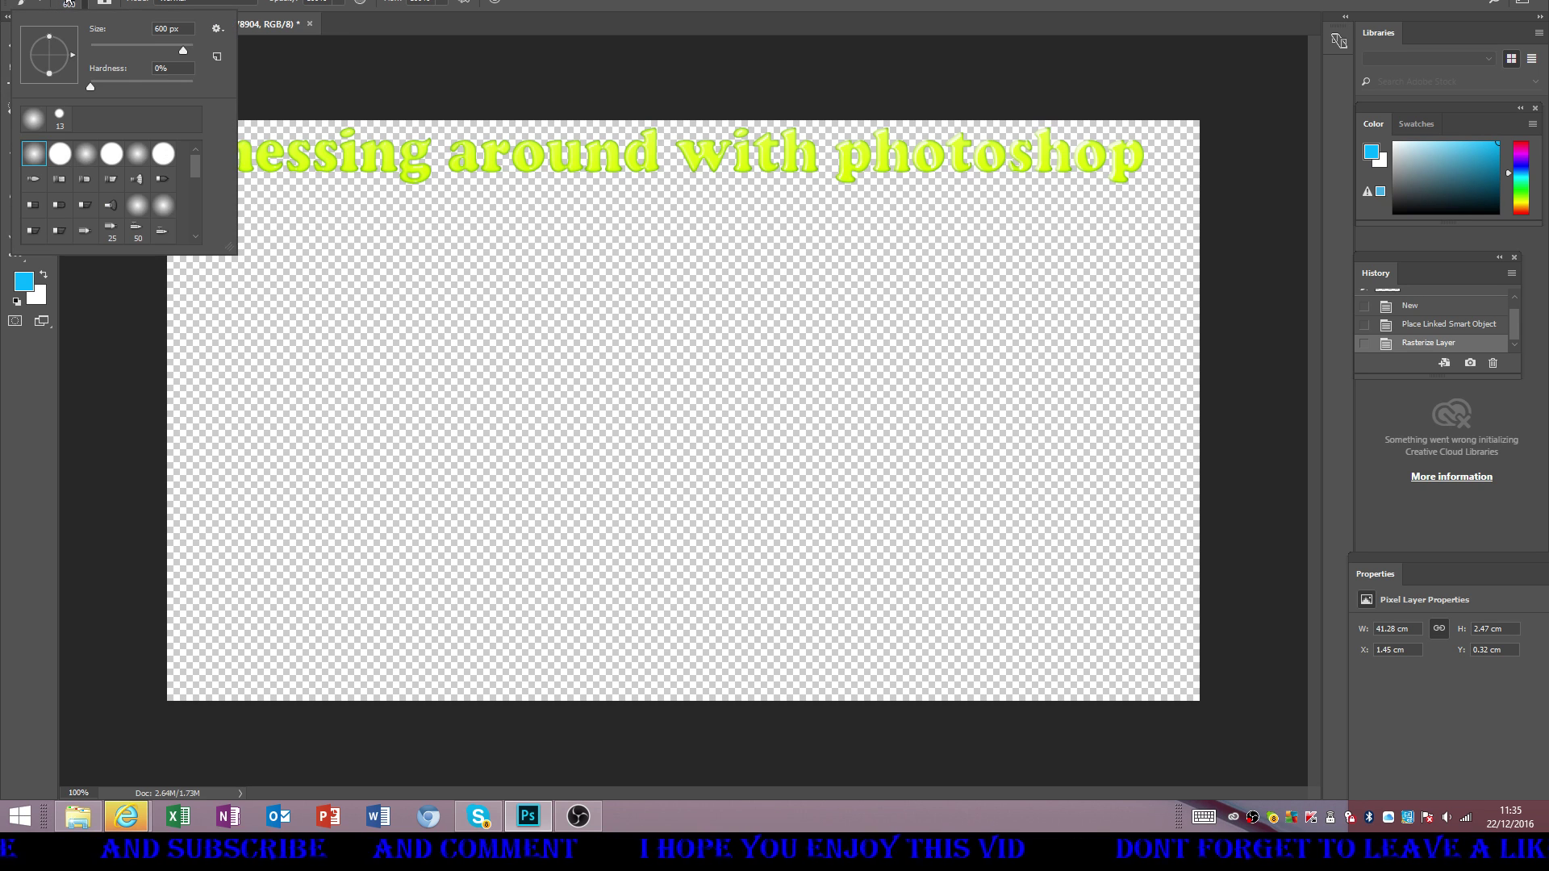
pyautogui.moveTo(172, 45); pyautogui.dragTo(171, 45)
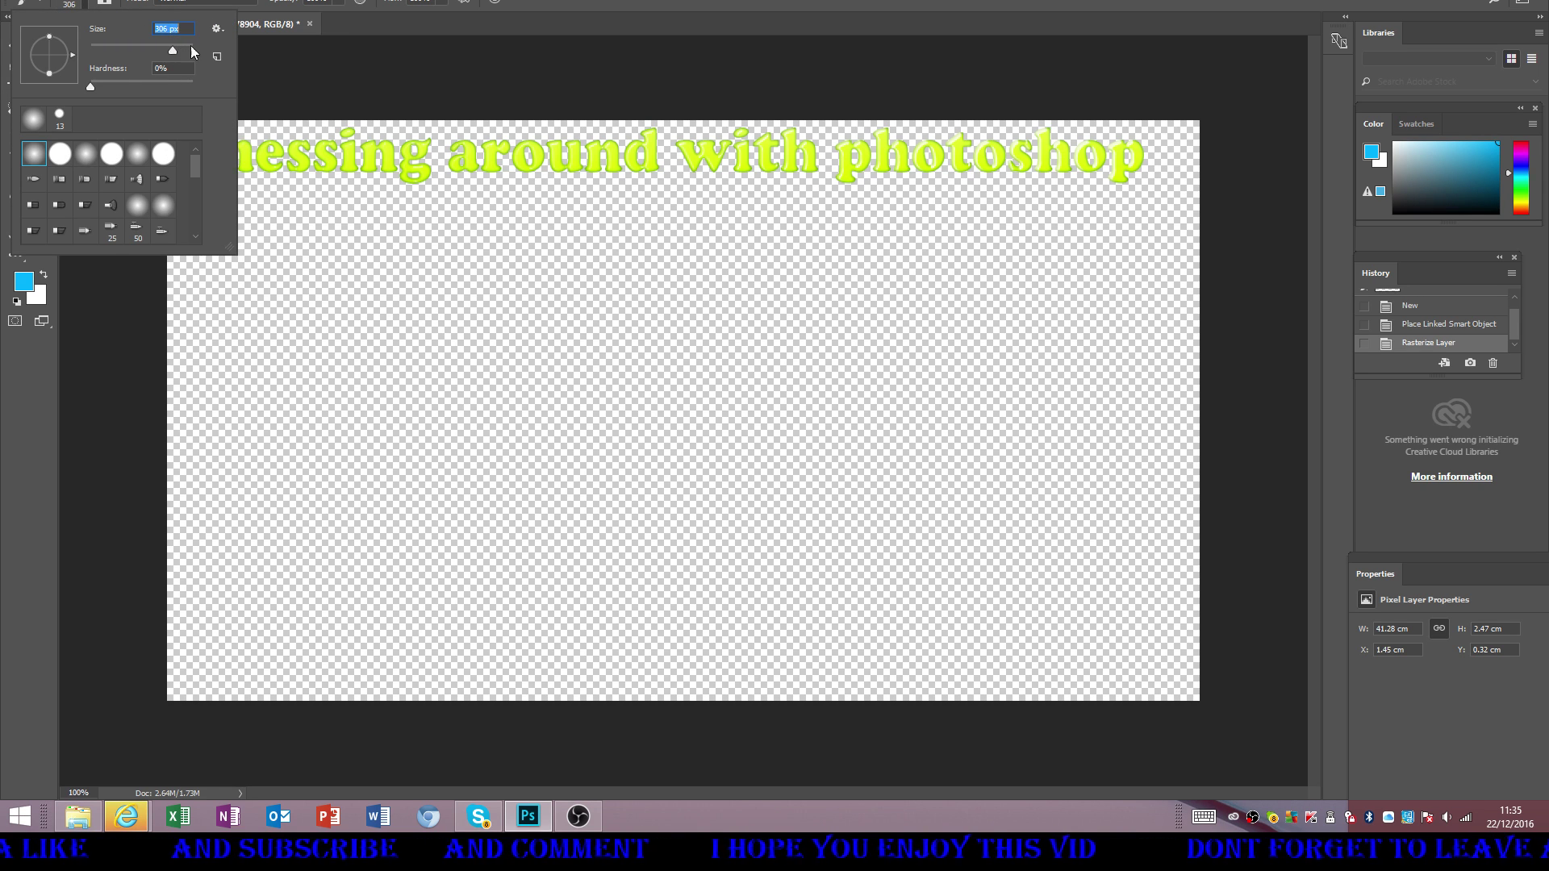
pyautogui.click(133, 145)
pyautogui.moveTo(133, 150)
pyautogui.mouseDown()
pyautogui.moveTo(115, 509)
pyautogui.moveTo(163, 330)
pyautogui.moveTo(129, 607)
pyautogui.moveTo(151, 633)
pyautogui.moveTo(146, 598)
pyautogui.moveTo(163, 590)
pyautogui.moveTo(135, 209)
pyautogui.moveTo(107, 119)
pyautogui.moveTo(143, 593)
pyautogui.moveTo(319, 676)
pyautogui.moveTo(225, 708)
pyautogui.moveTo(389, 724)
pyautogui.moveTo(420, 690)
pyautogui.moveTo(339, 691)
pyautogui.moveTo(888, 739)
pyautogui.moveTo(681, 701)
pyautogui.moveTo(668, 676)
pyautogui.moveTo(747, 675)
pyautogui.moveTo(251, 647)
pyautogui.moveTo(409, 675)
pyautogui.moveTo(984, 679)
pyautogui.moveTo(1154, 580)
pyautogui.moveTo(1136, 388)
pyautogui.moveTo(1134, 553)
pyautogui.moveTo(1169, 297)
pyautogui.moveTo(1173, 113)
pyautogui.moveTo(1107, 78)
pyautogui.moveTo(1064, 28)
pyautogui.moveTo(341, 28)
pyautogui.moveTo(1188, 57)
pyautogui.moveTo(361, 40)
pyautogui.moveTo(212, 79)
pyautogui.moveTo(347, 51)
pyautogui.moveTo(1010, 41)
pyautogui.moveTo(1075, 60)
pyautogui.moveTo(675, 31)
pyautogui.moveTo(591, 40)
pyautogui.moveTo(892, 59)
pyautogui.moveTo(549, 47)
pyautogui.moveTo(1175, 35)
pyautogui.moveTo(1240, 91)
pyautogui.moveTo(1252, 242)
pyautogui.moveTo(1038, 518)
pyautogui.moveTo(583, 604)
pyautogui.moveTo(258, 613)
pyautogui.moveTo(315, 484)
pyautogui.moveTo(738, 555)
pyautogui.mouseUp()
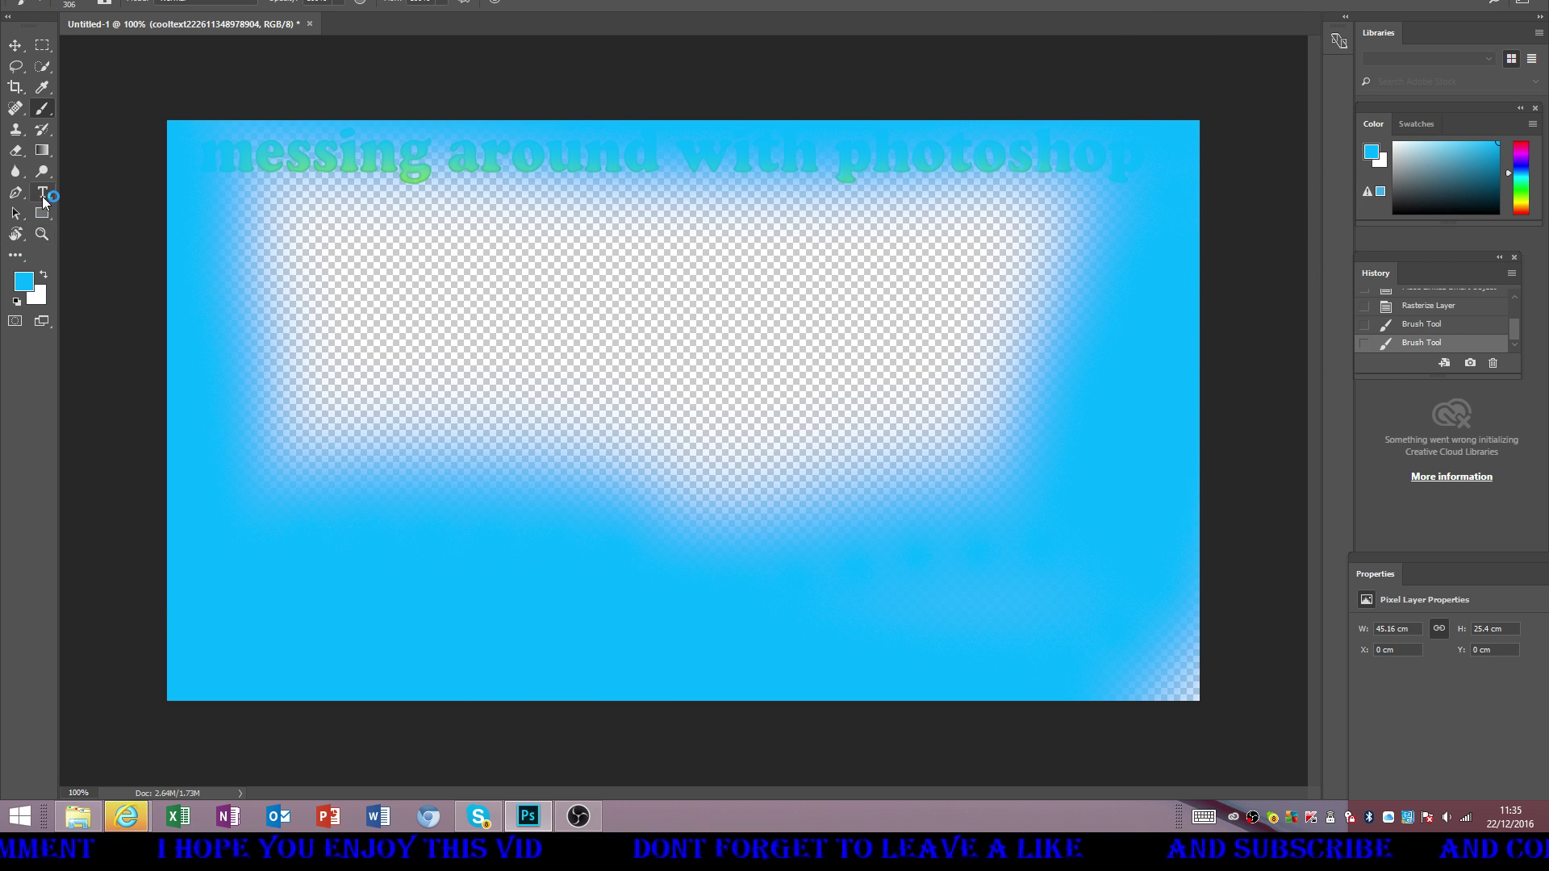
pyautogui.click(48, 194)
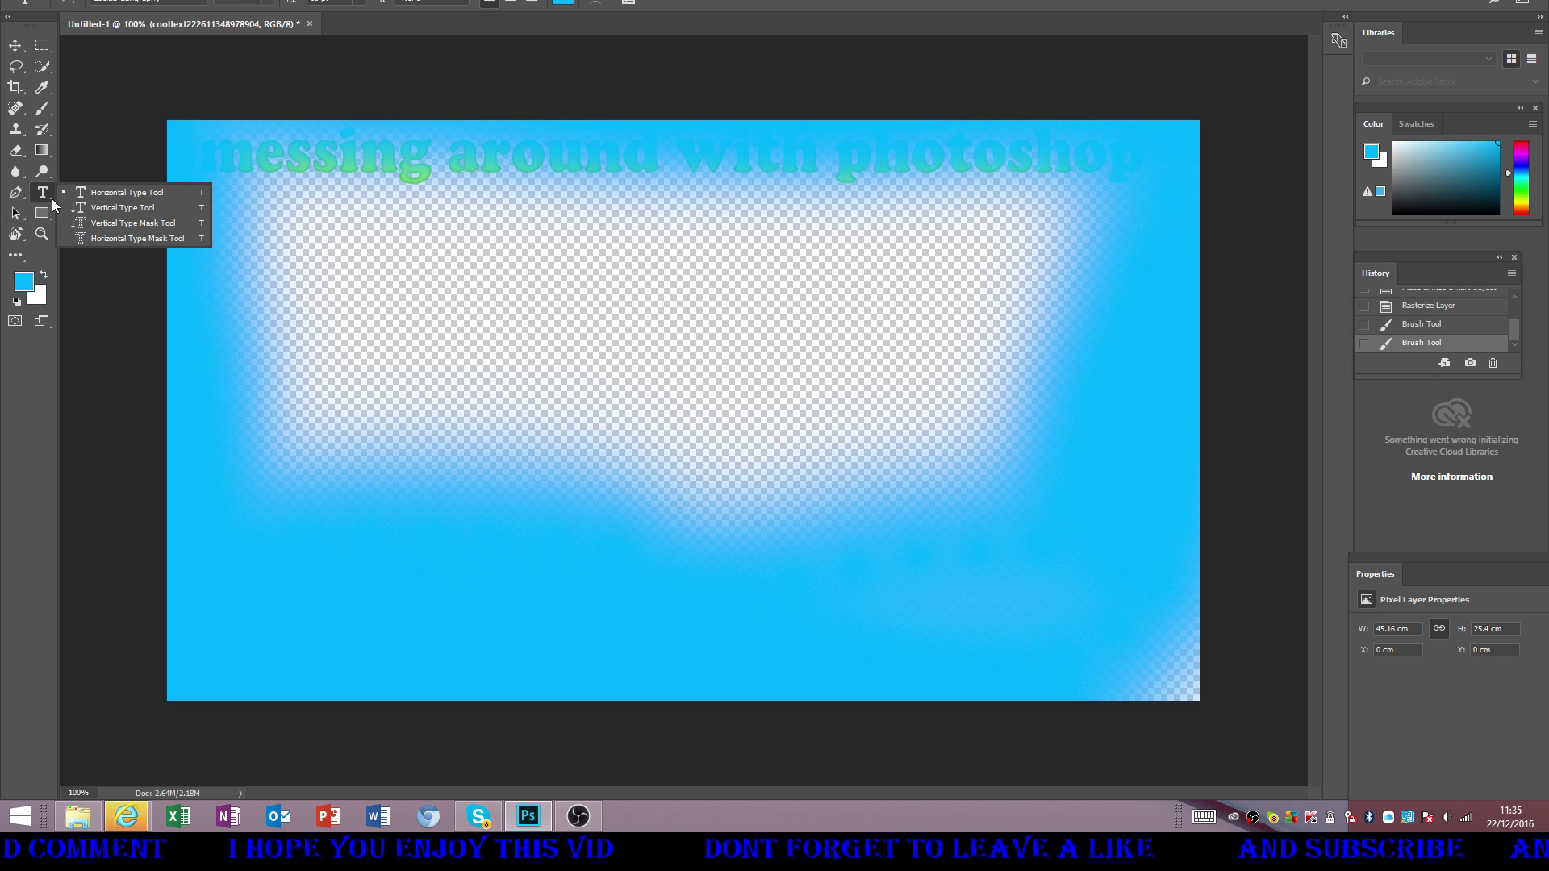
pyautogui.click(168, 195)
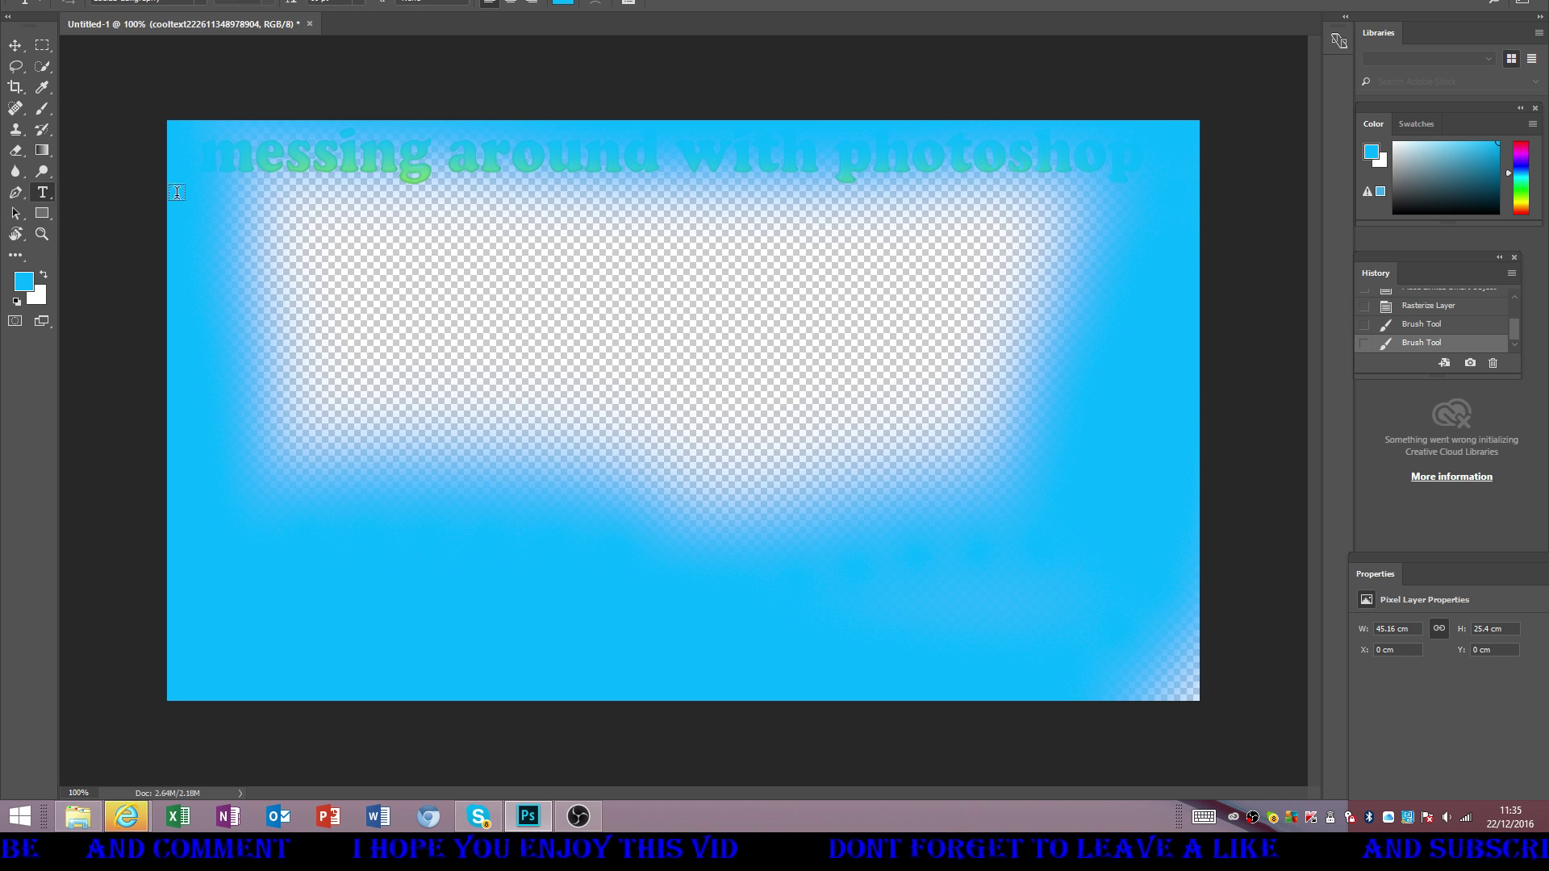
pyautogui.click(241, 246)
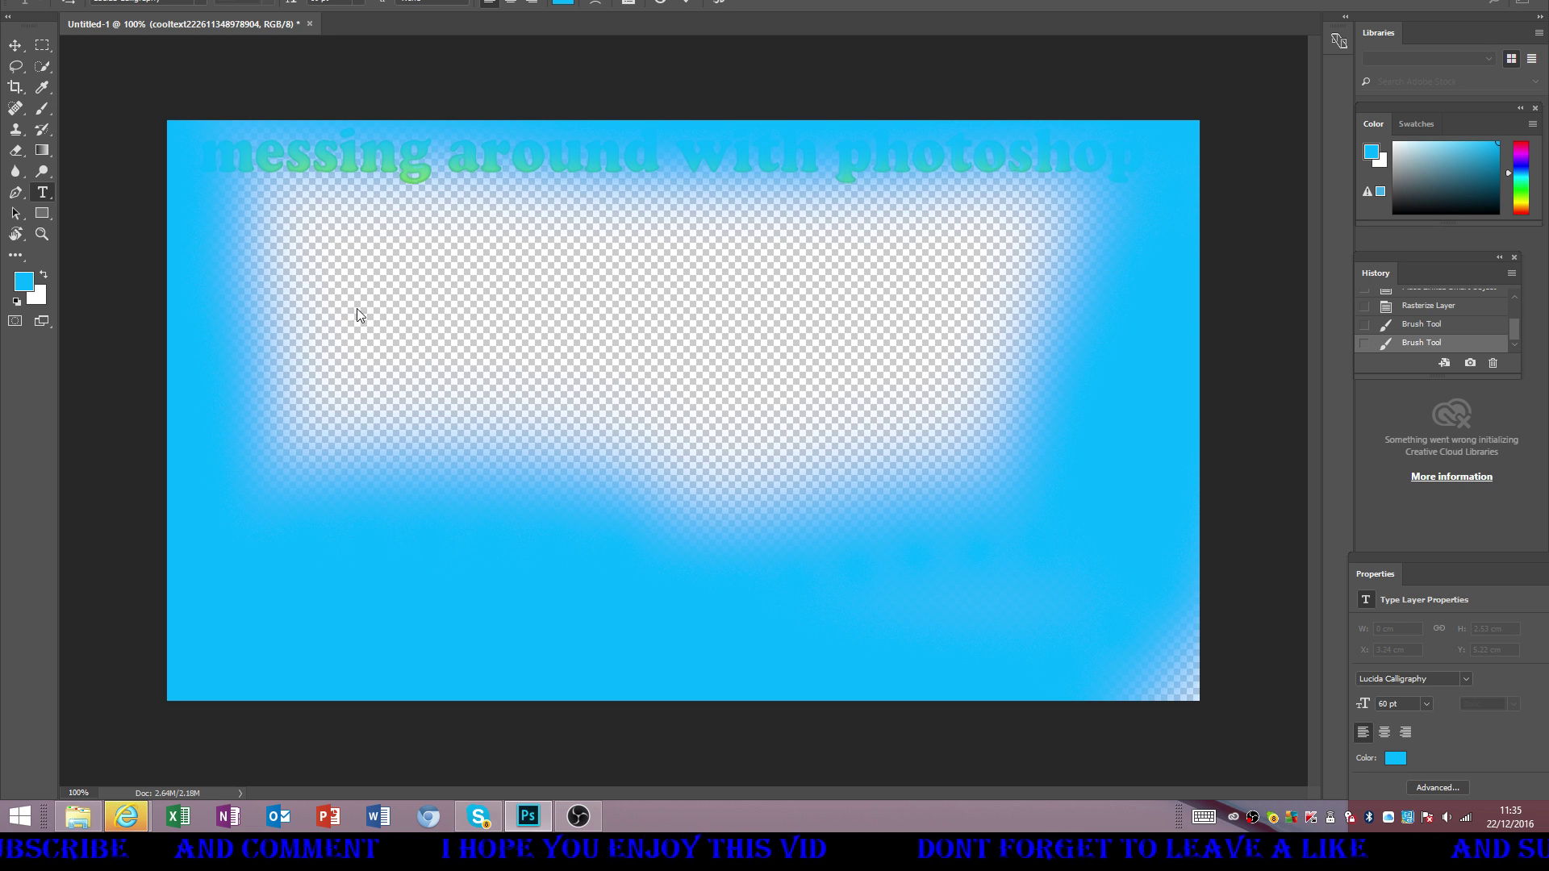
pyautogui.press('Escape')
pyautogui.press('s')
pyautogui.press('d')
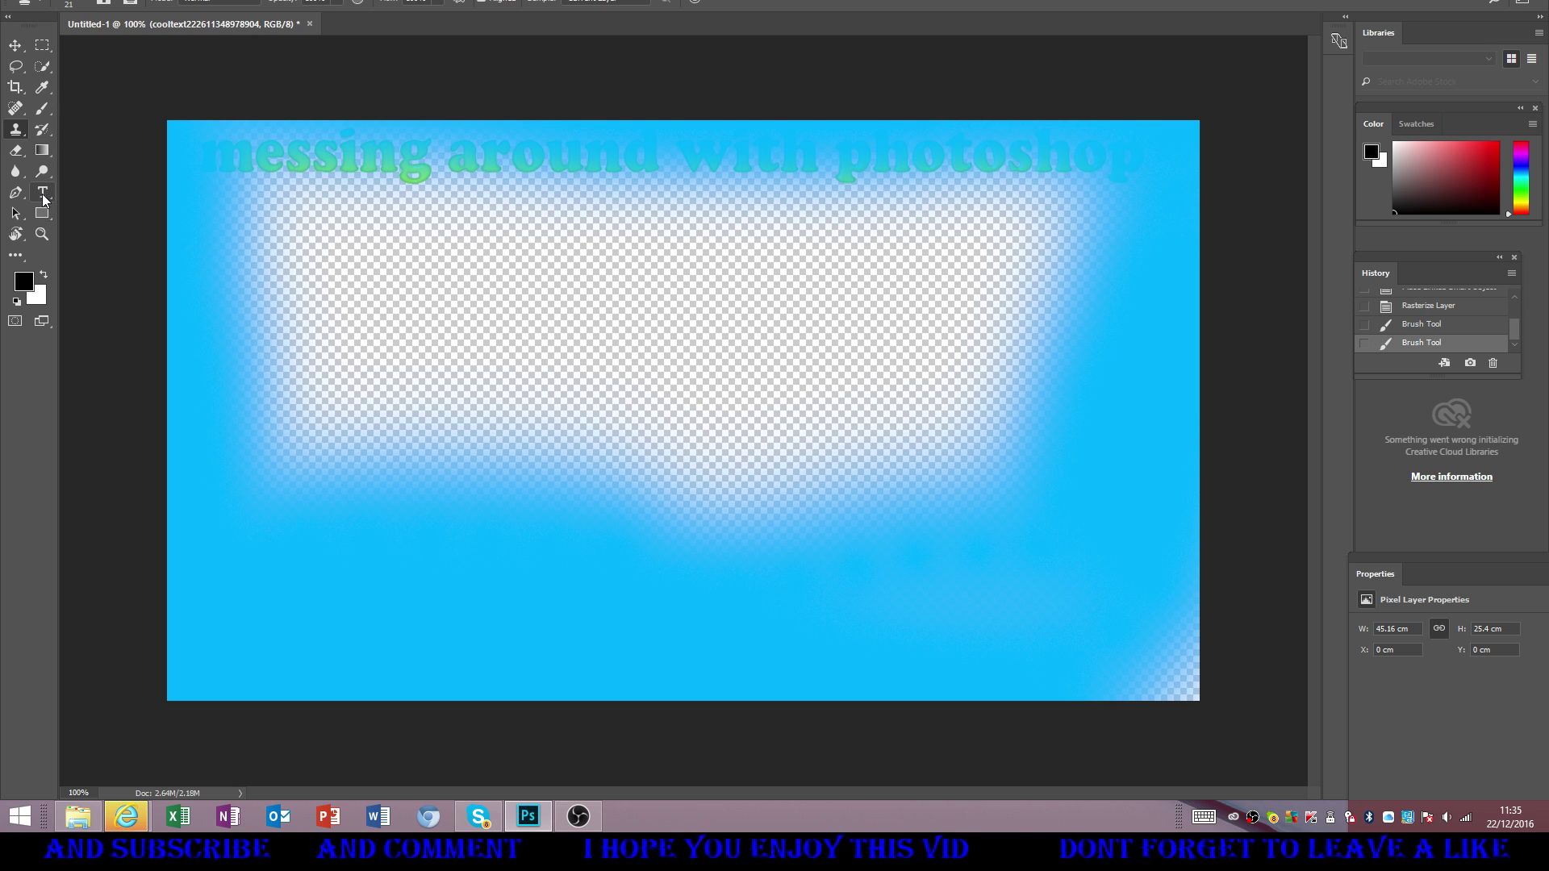
pyautogui.click(43, 194)
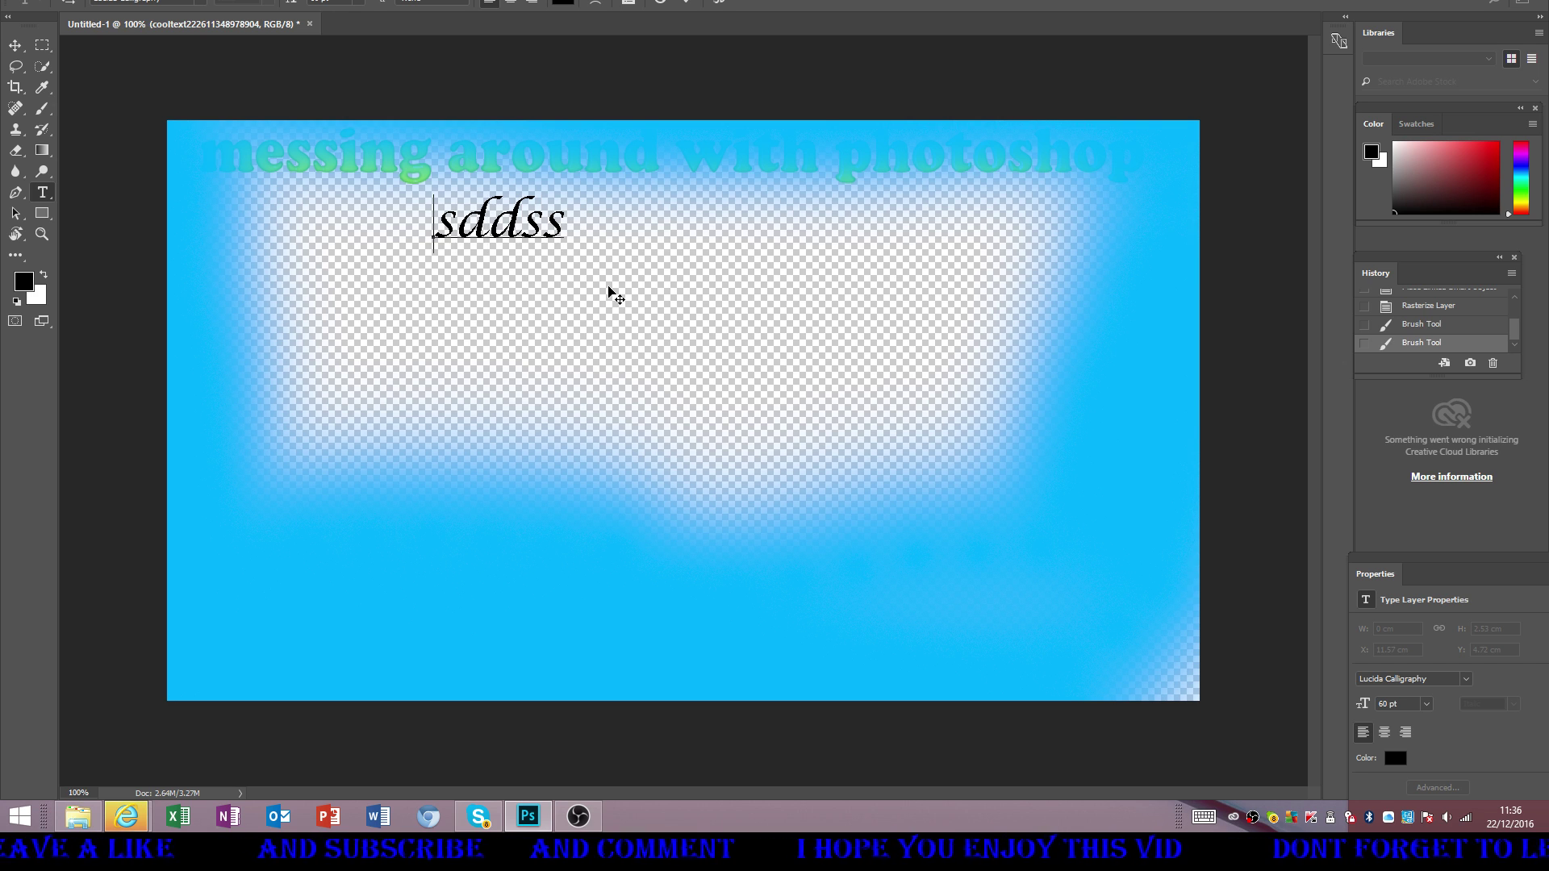
pyautogui.press('Escape')
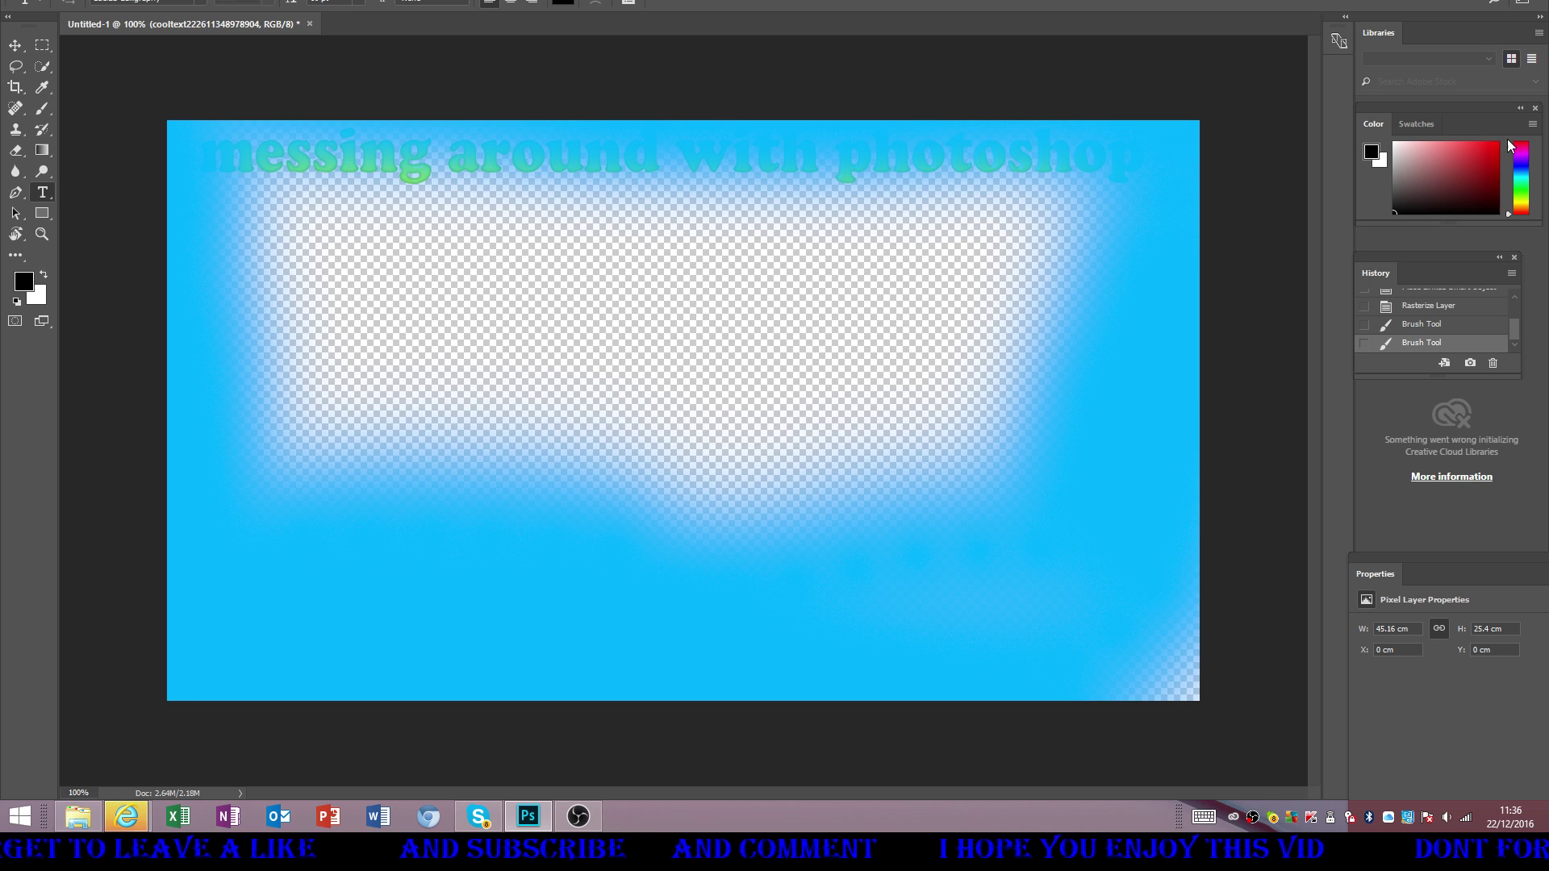
# - Paint black over the title, then switch to bright cyan and paint across the top
pyautogui.click(42, 110)
pyautogui.moveTo(210, 154)
pyautogui.mouseDown()
pyautogui.moveTo(322, 129)
pyautogui.moveTo(601, 123)
pyautogui.mouseUp()
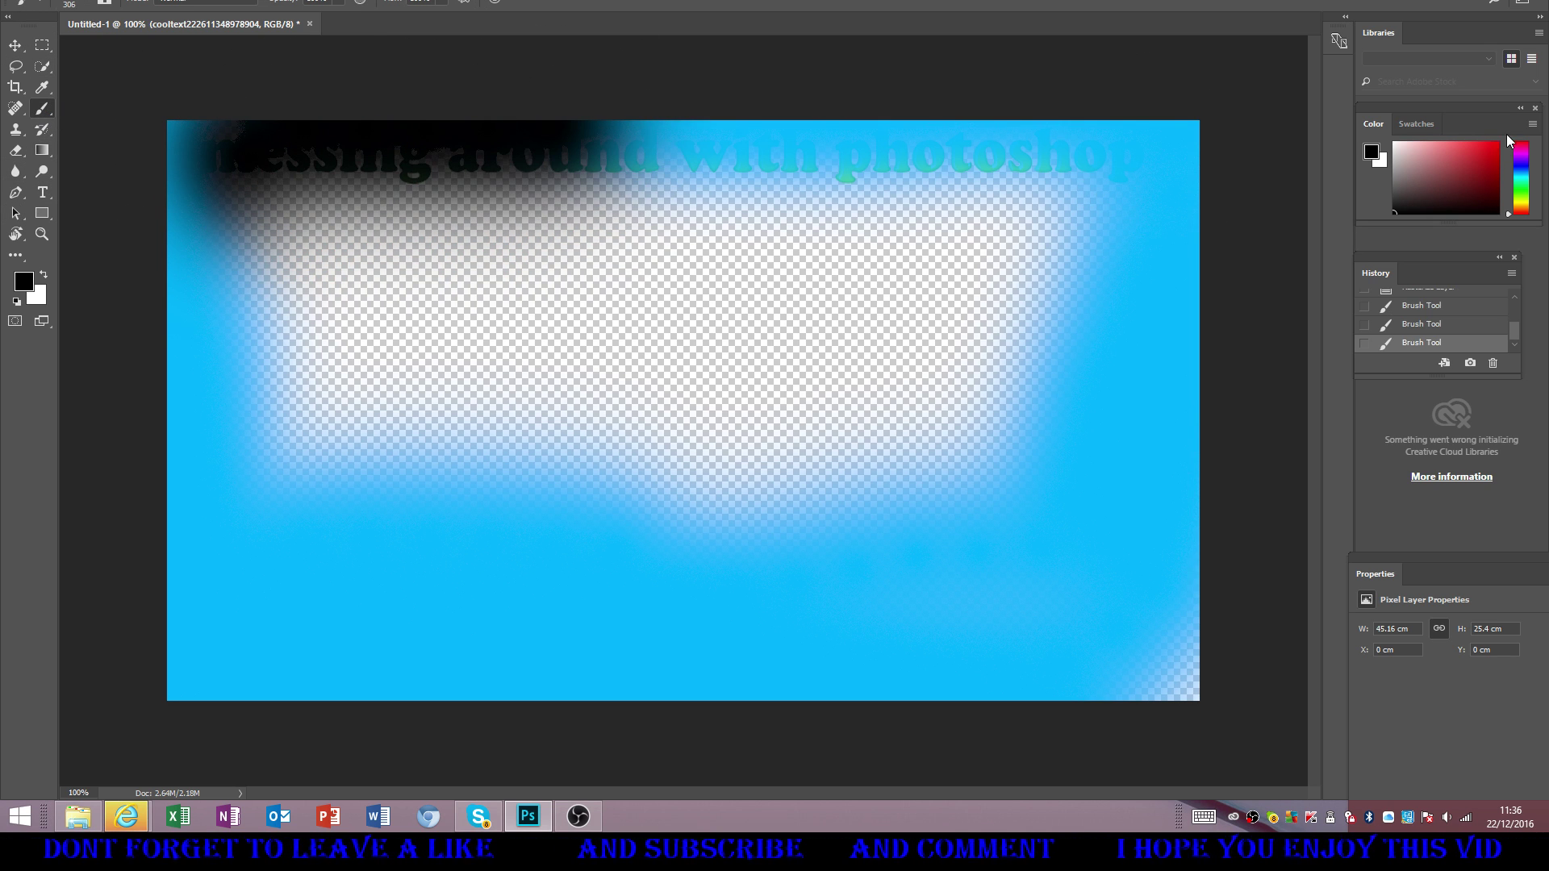
pyautogui.click(1527, 175)
pyautogui.moveTo(1049, 178)
pyautogui.mouseDown()
pyautogui.moveTo(864, 168)
pyautogui.moveTo(30, 170)
pyautogui.mouseUp()
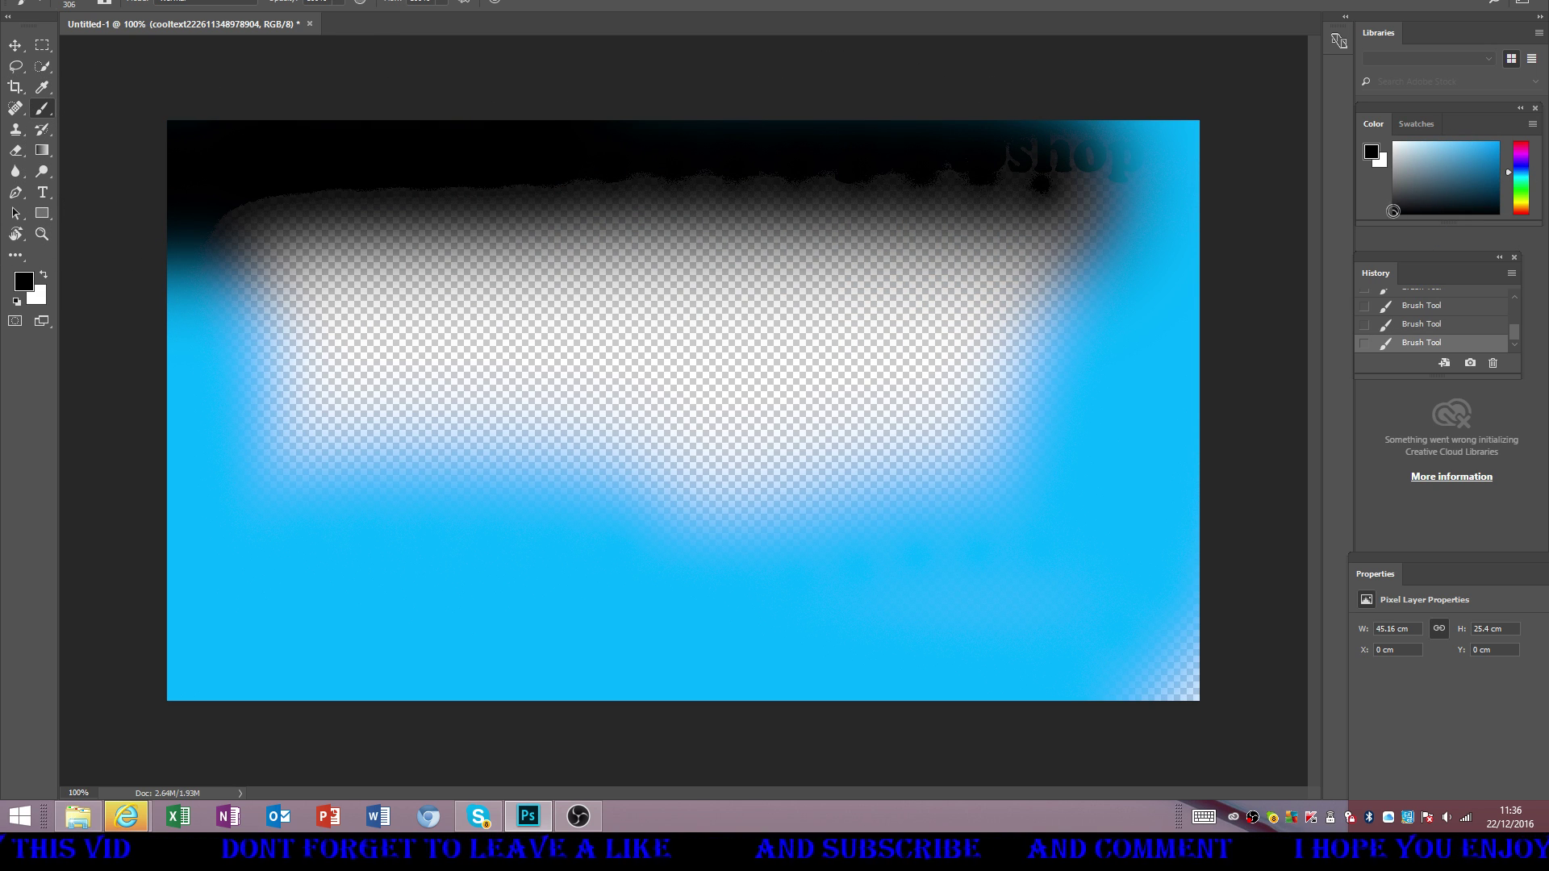
pyautogui.moveTo(1399, 211); pyautogui.dragTo(1514, 133)
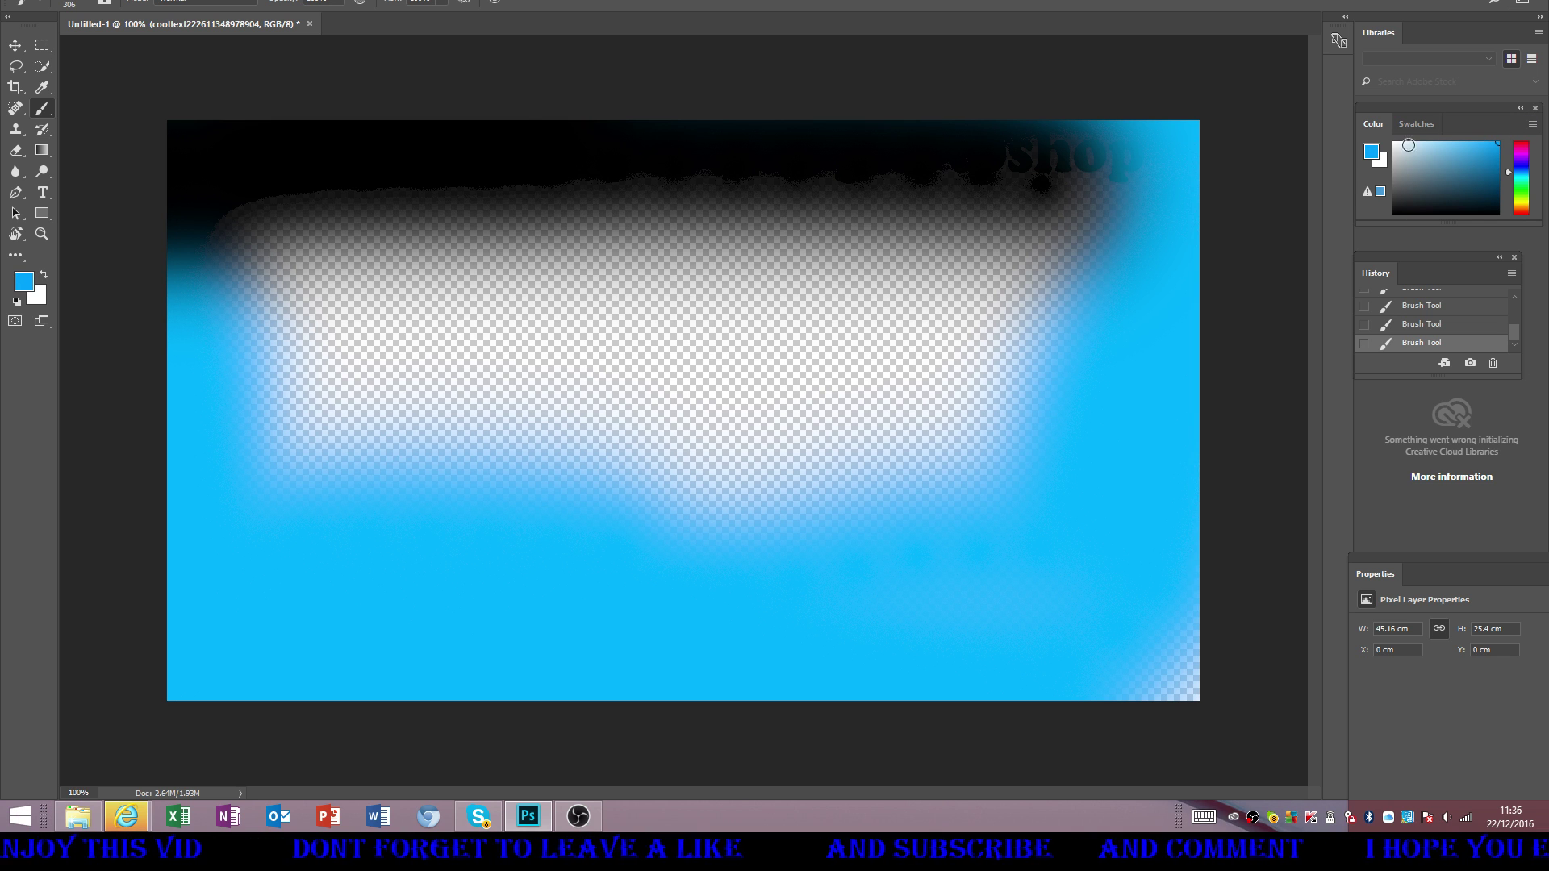
pyautogui.moveTo(597, 157)
pyautogui.mouseDown()
pyautogui.moveTo(425, 131)
pyautogui.moveTo(172, 225)
pyautogui.moveTo(232, 190)
pyautogui.moveTo(336, 177)
pyautogui.moveTo(906, 138)
pyautogui.moveTo(1137, 197)
pyautogui.moveTo(1149, 179)
pyautogui.moveTo(1140, 259)
pyautogui.moveTo(980, 403)
pyautogui.moveTo(622, 501)
pyautogui.moveTo(431, 244)
pyautogui.moveTo(882, 380)
pyautogui.moveTo(1048, 225)
pyautogui.moveTo(743, 294)
pyautogui.moveTo(81, 185)
pyautogui.moveTo(363, 398)
pyautogui.moveTo(335, 484)
pyautogui.moveTo(484, 570)
pyautogui.moveTo(678, 354)
pyautogui.mouseUp()
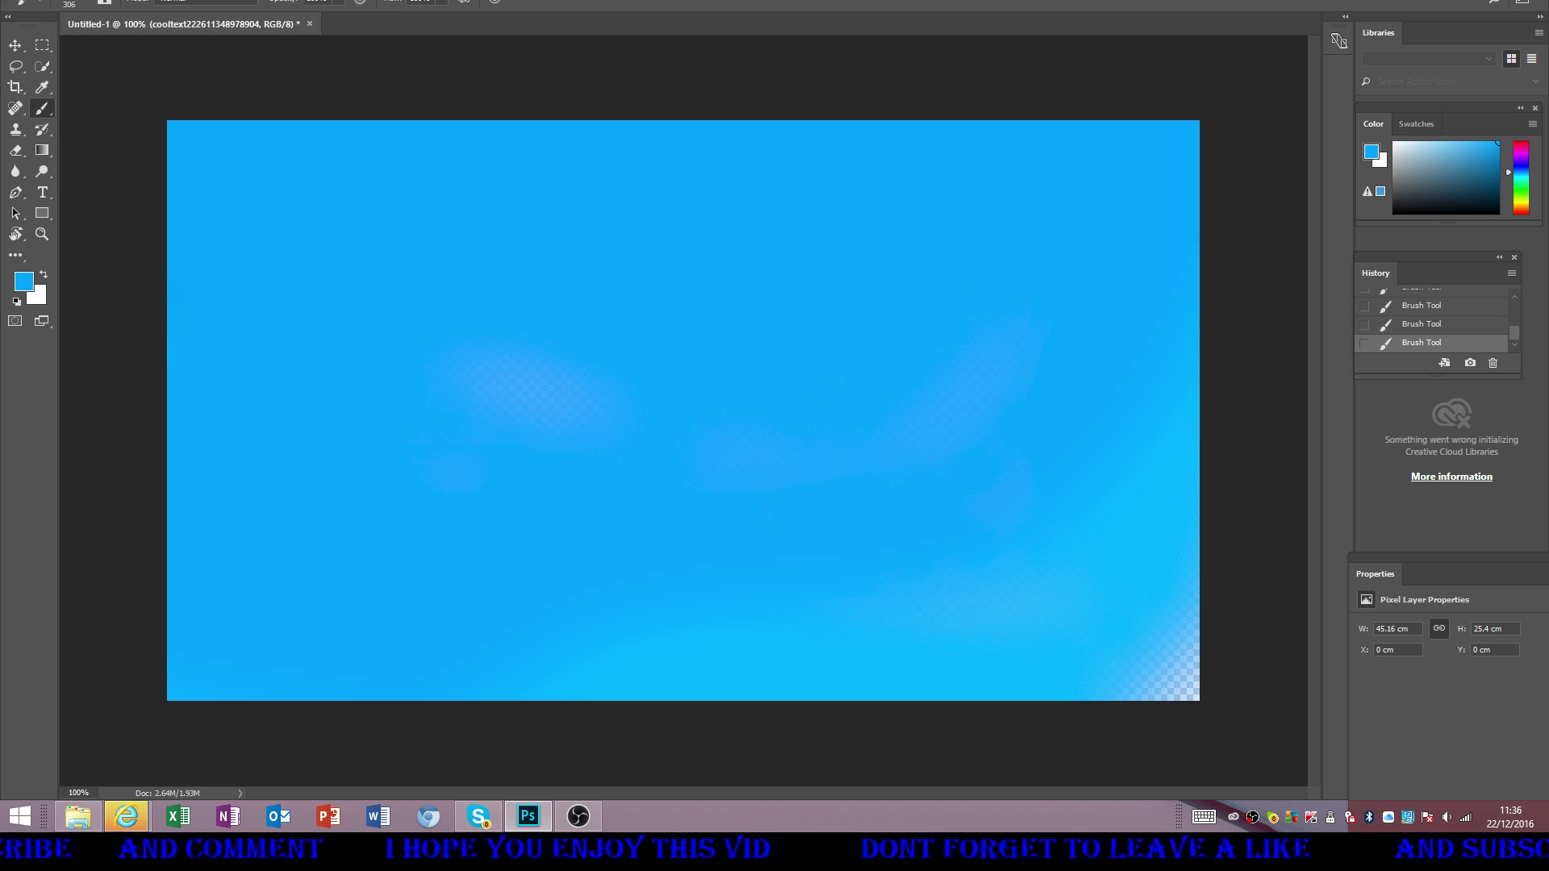
# - Delete the last four Brush Tool history states, confirming each deletion with Yes
pyautogui.click(17, 258)
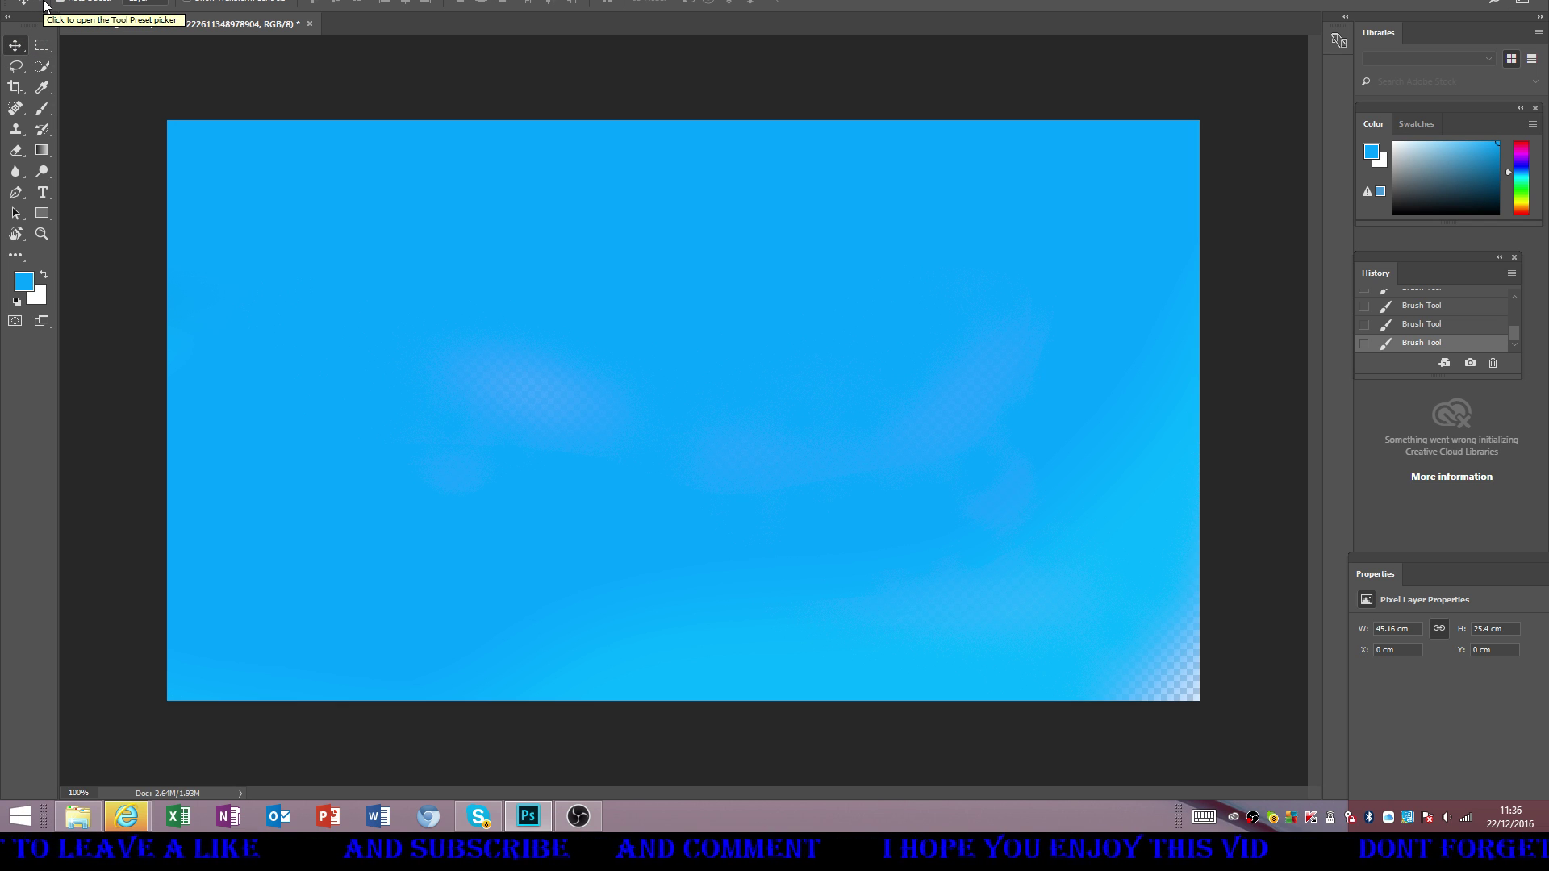
pyautogui.click(1493, 363)
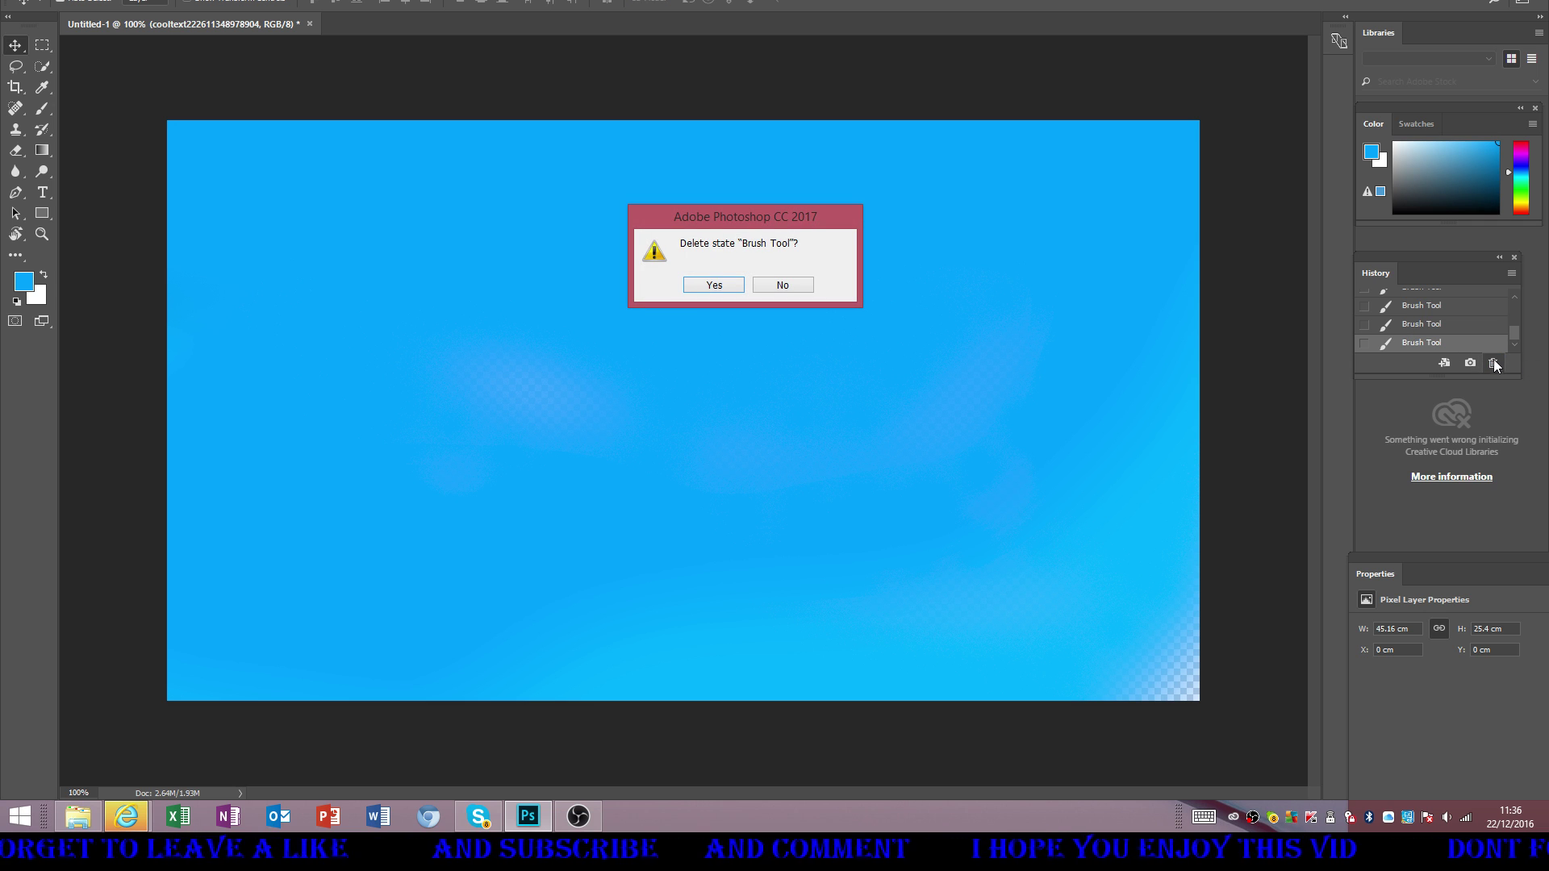
pyautogui.click(713, 285)
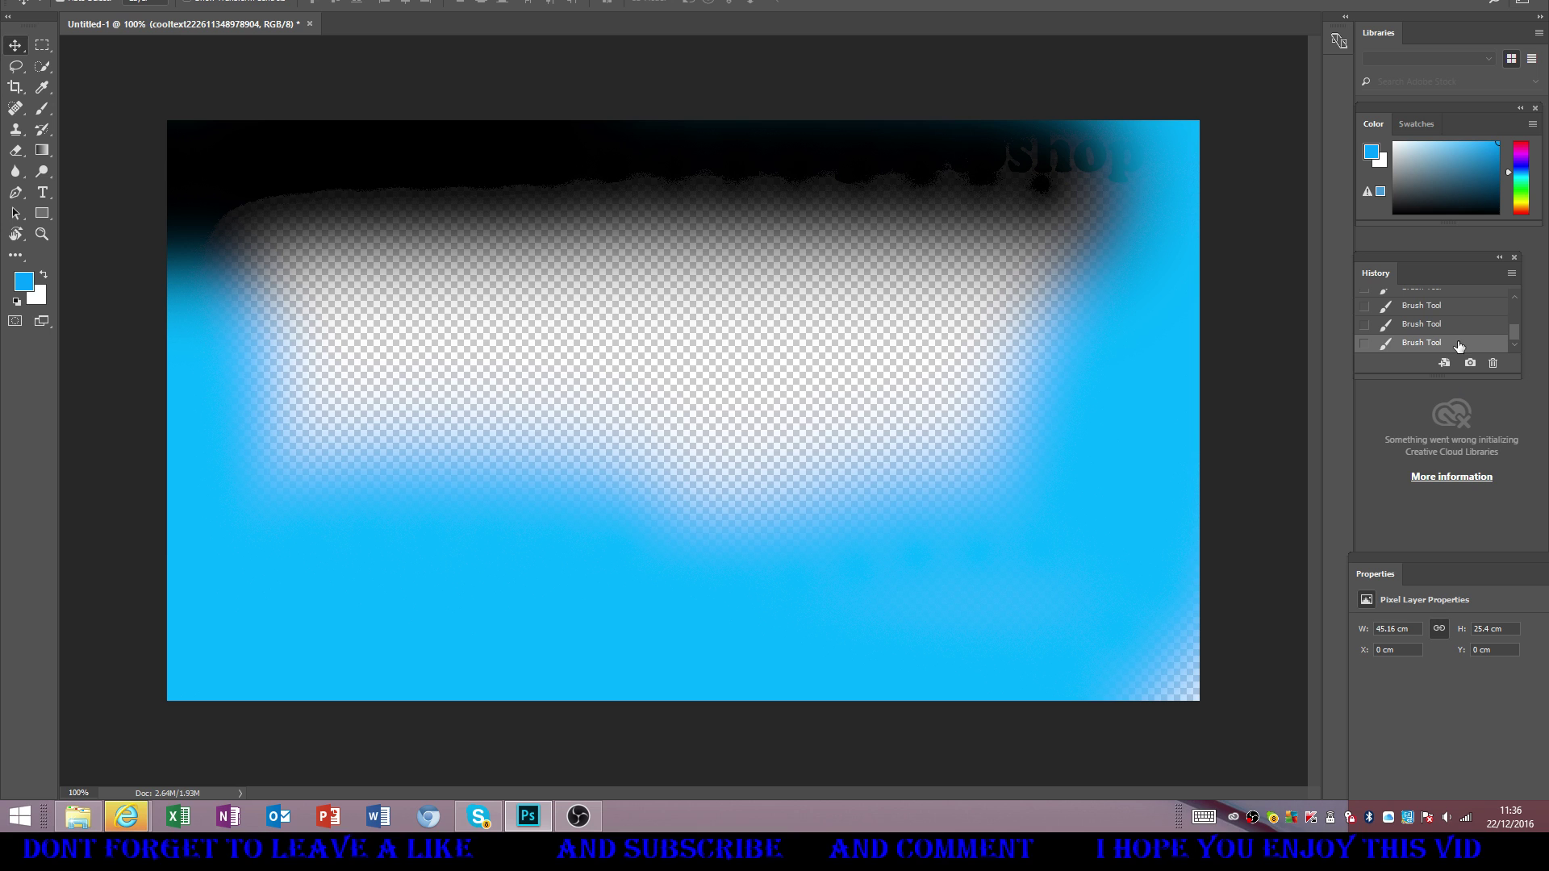
pyautogui.click(1502, 364)
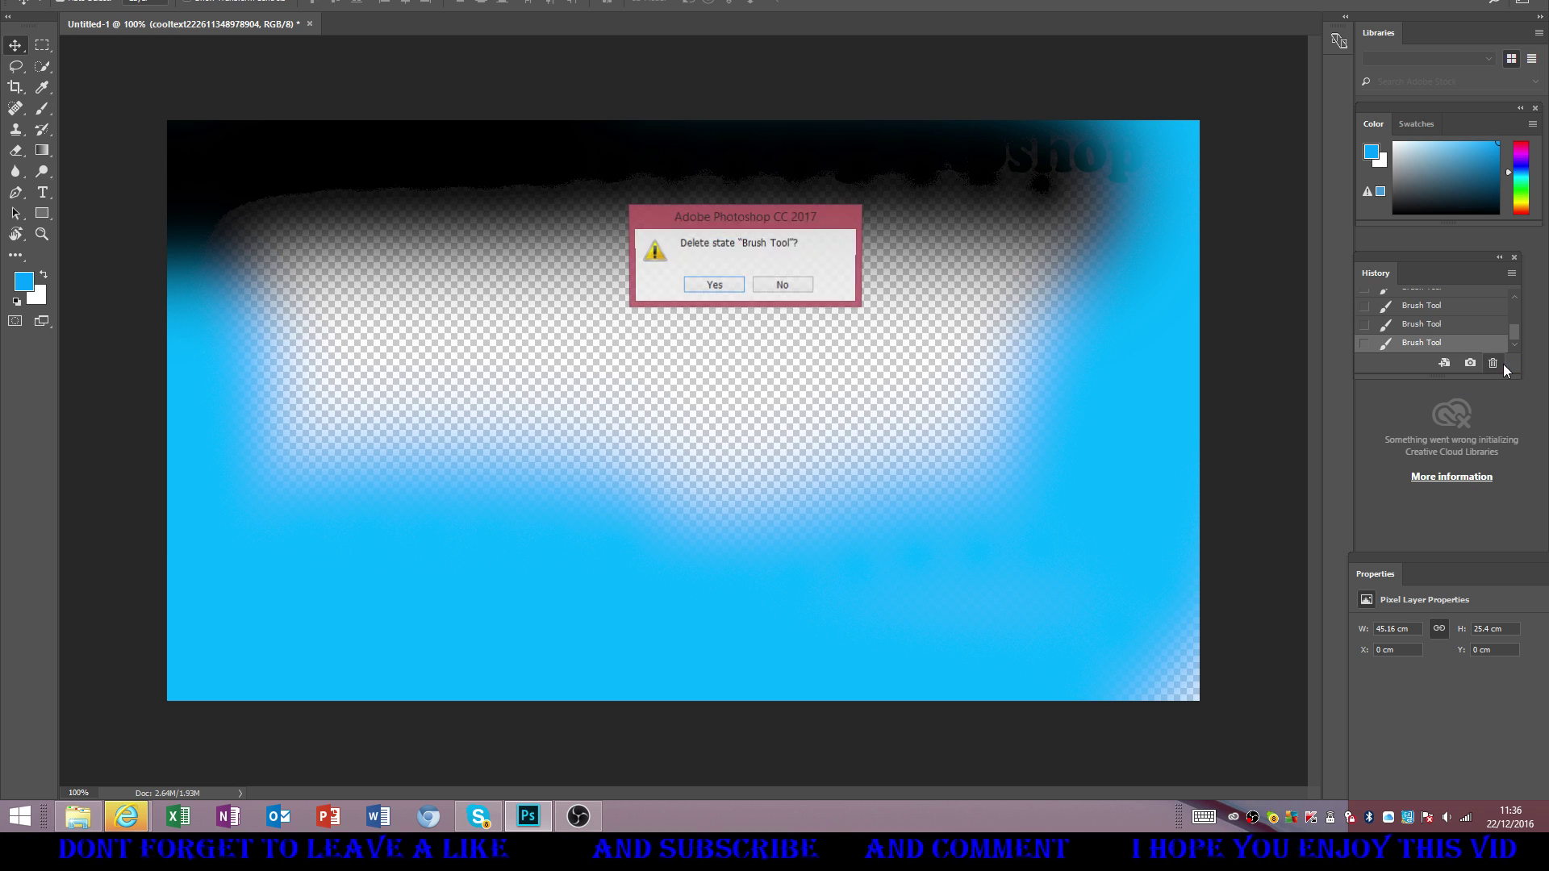
pyautogui.click(713, 285)
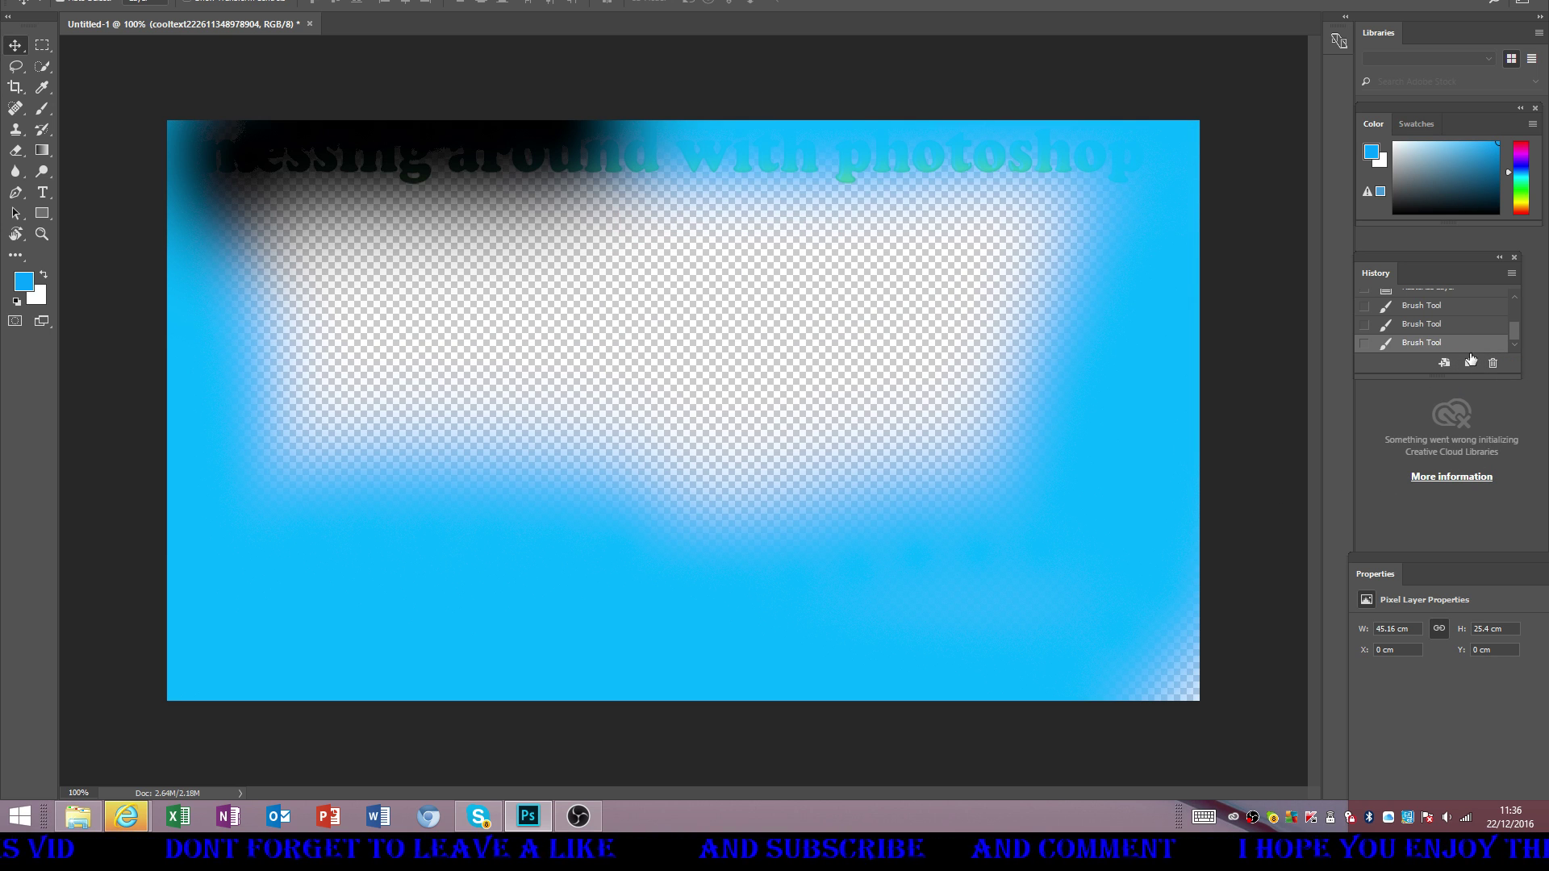
pyautogui.click(1494, 365)
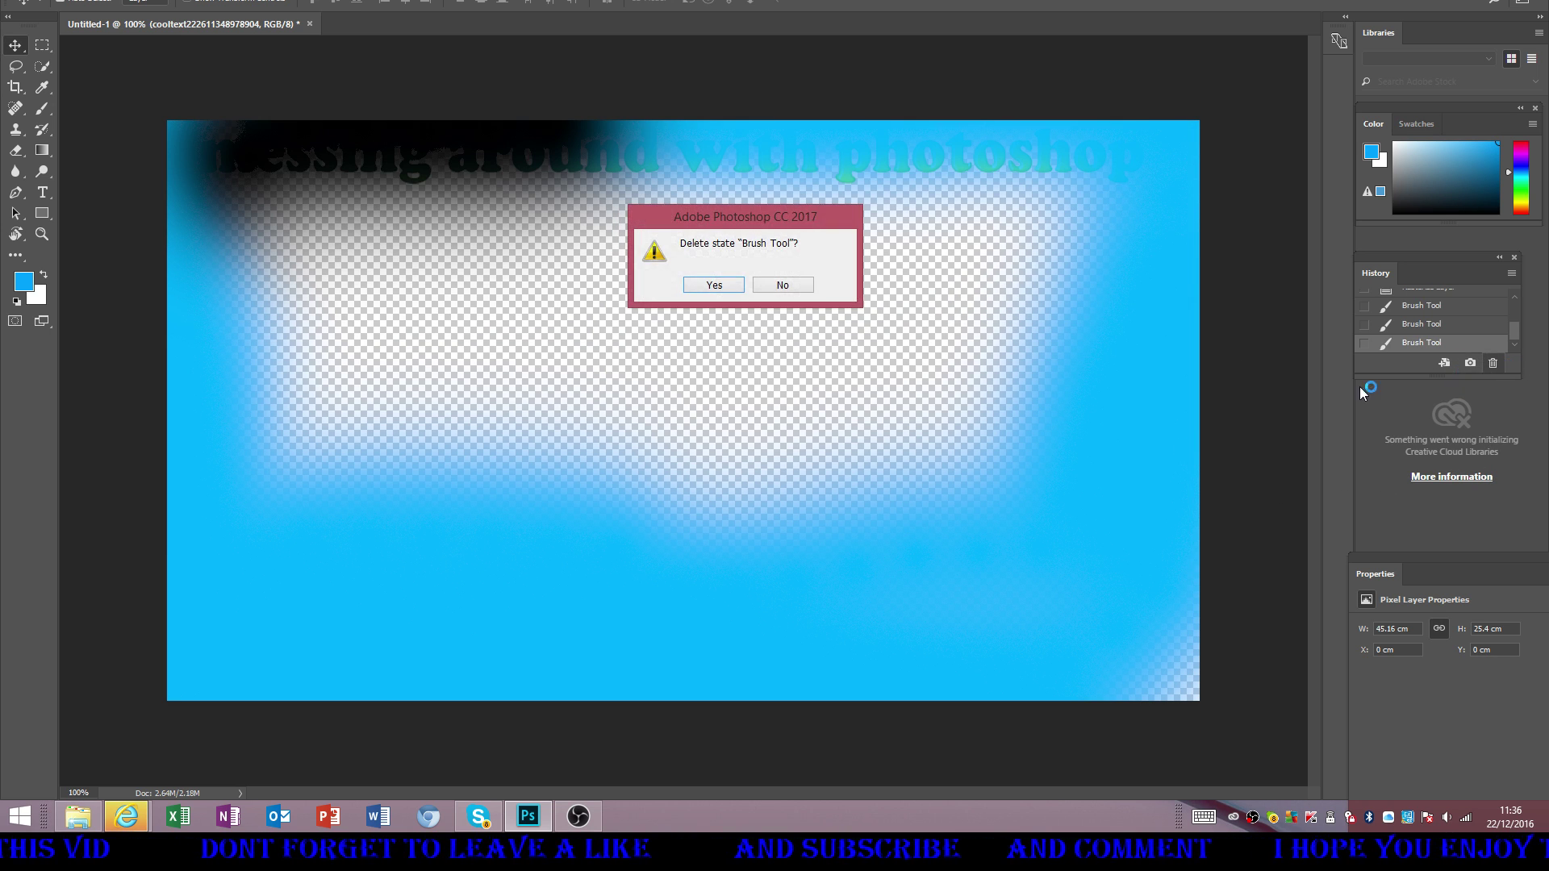
pyautogui.click(714, 286)
pyautogui.click(1491, 367)
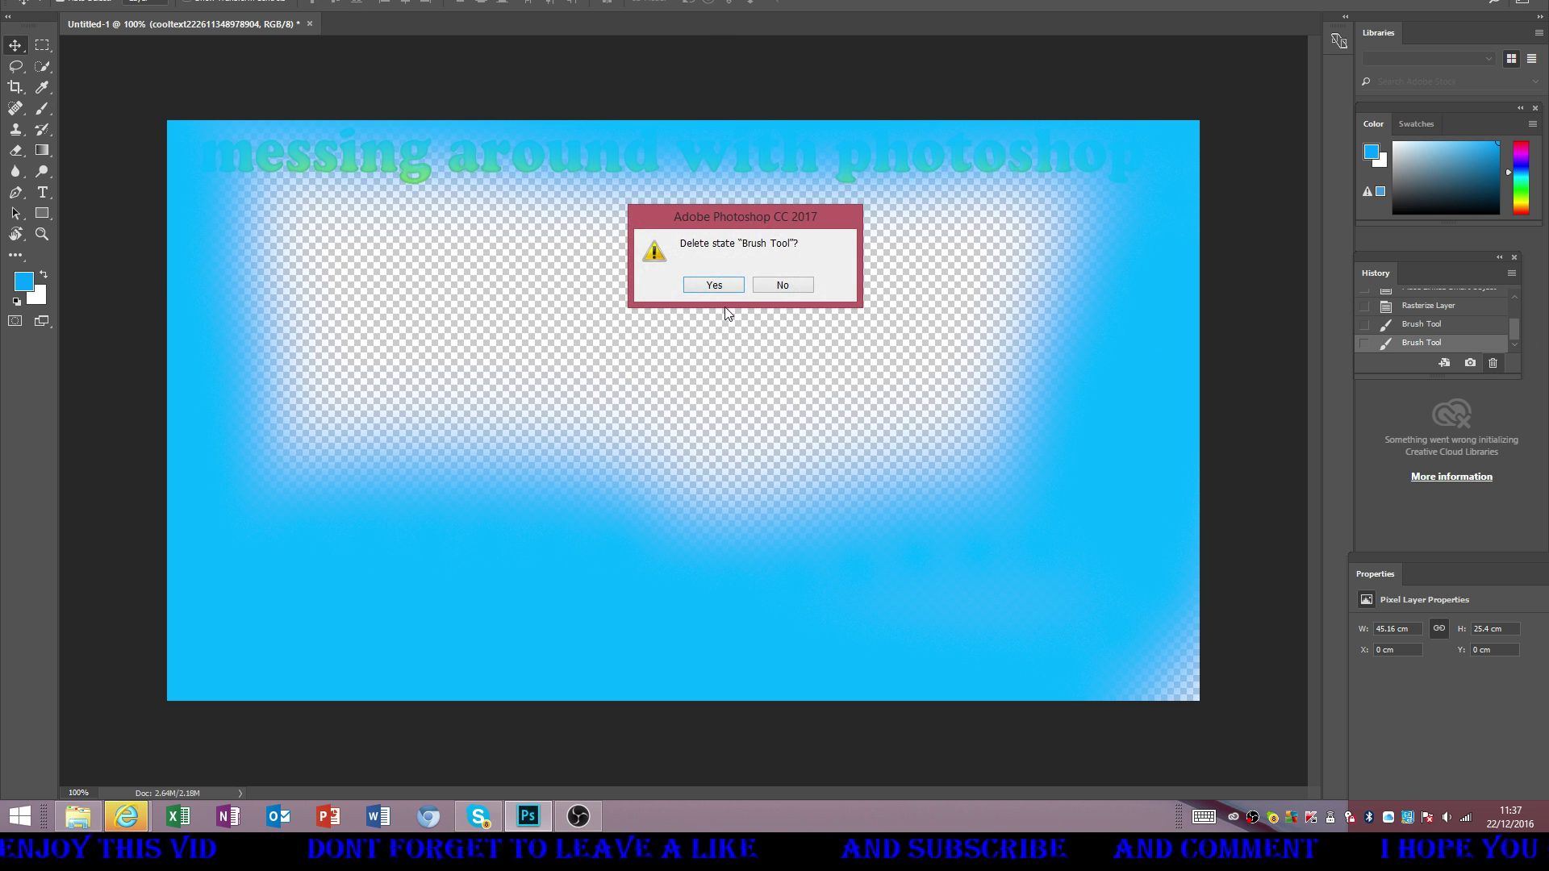
pyautogui.click(713, 285)
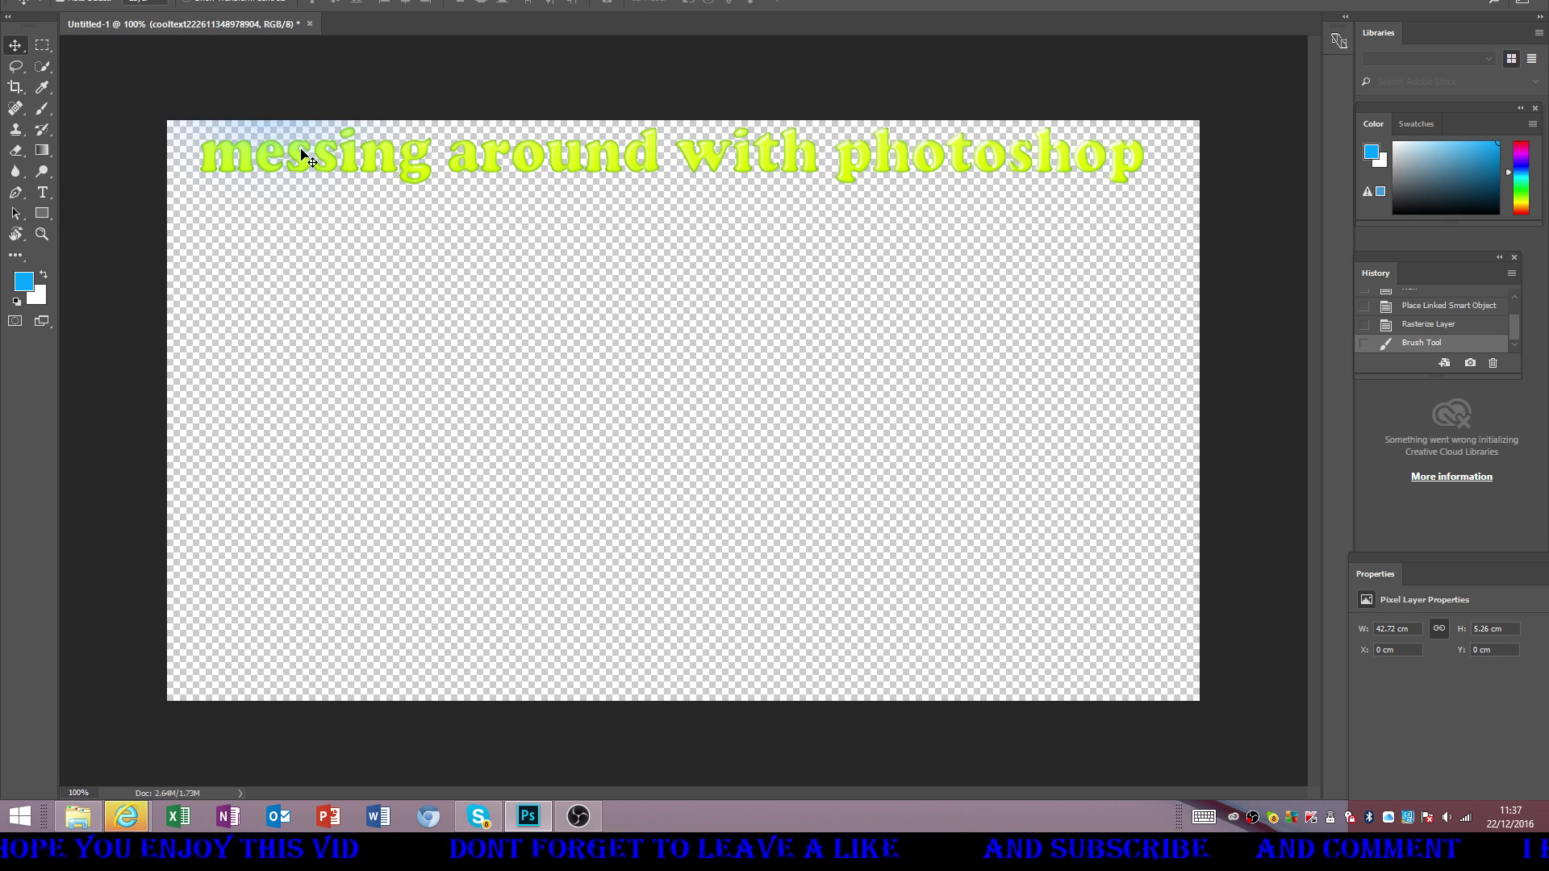
# - Deselect the layer, try brushing on the canvas, and dismiss the no-layer error
pyautogui.moveTo(341, 155)
pyautogui.mouseDown()
pyautogui.moveTo(346, 191)
pyautogui.moveTo(345, 125)
pyautogui.mouseUp()
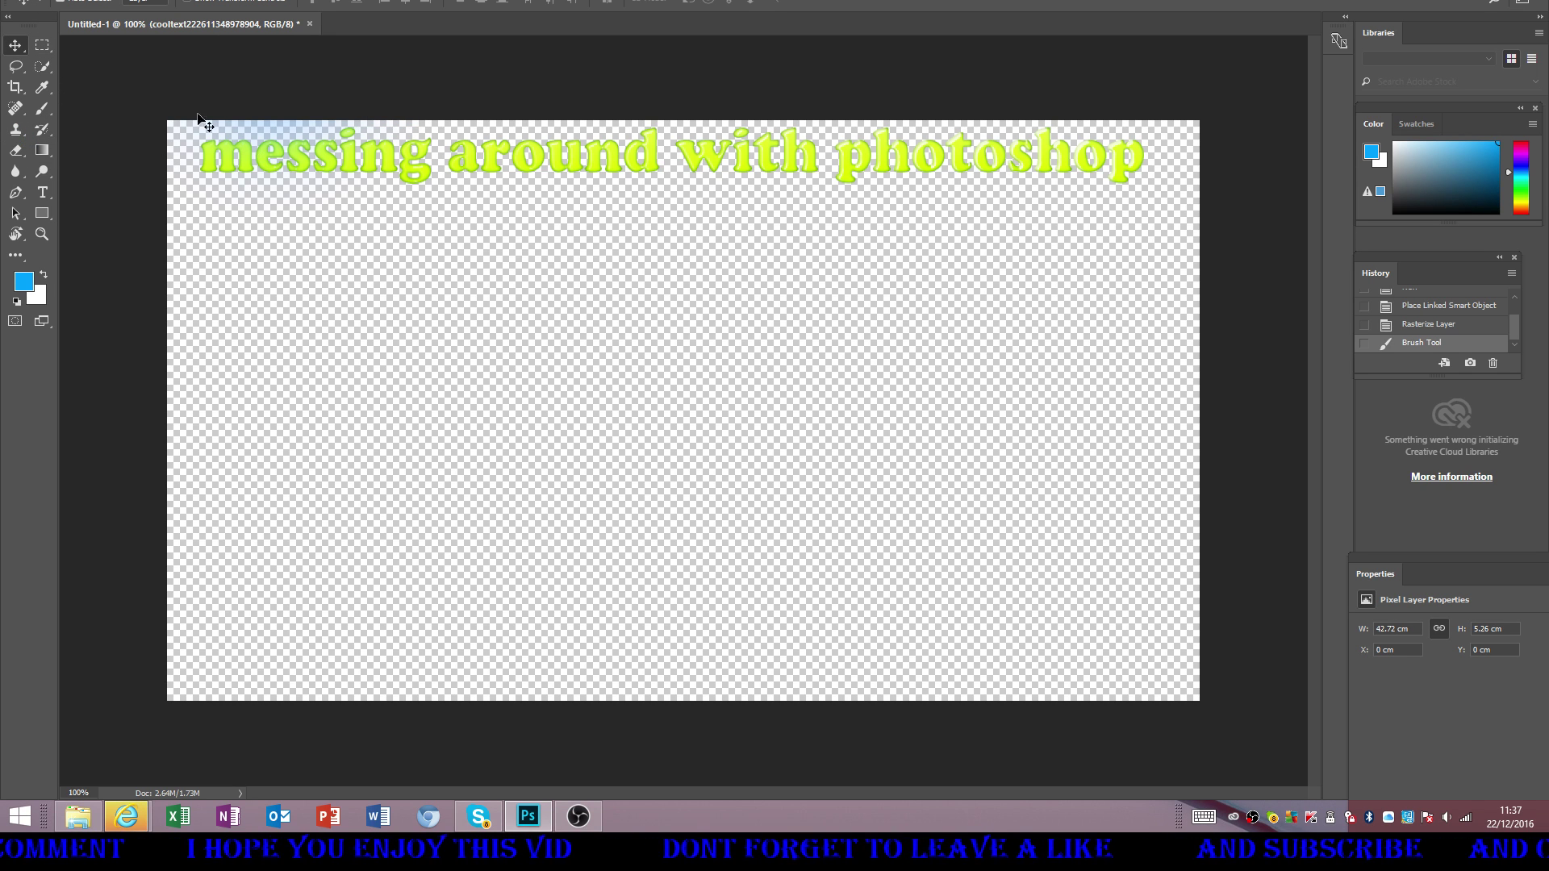
pyautogui.click(129, 97)
pyautogui.click(43, 109)
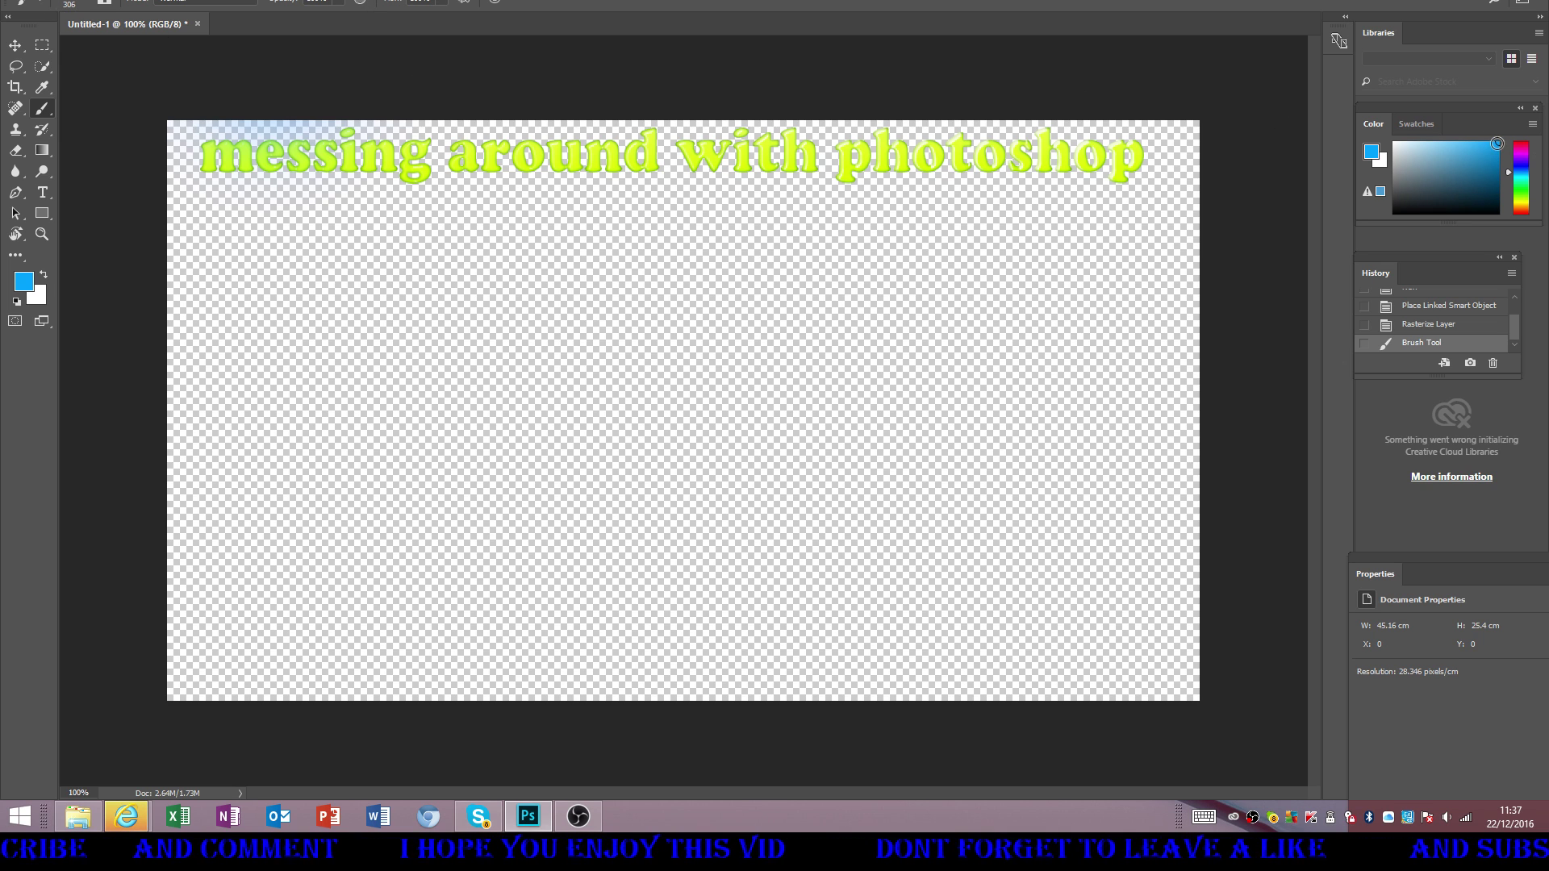
pyautogui.click(150, 115)
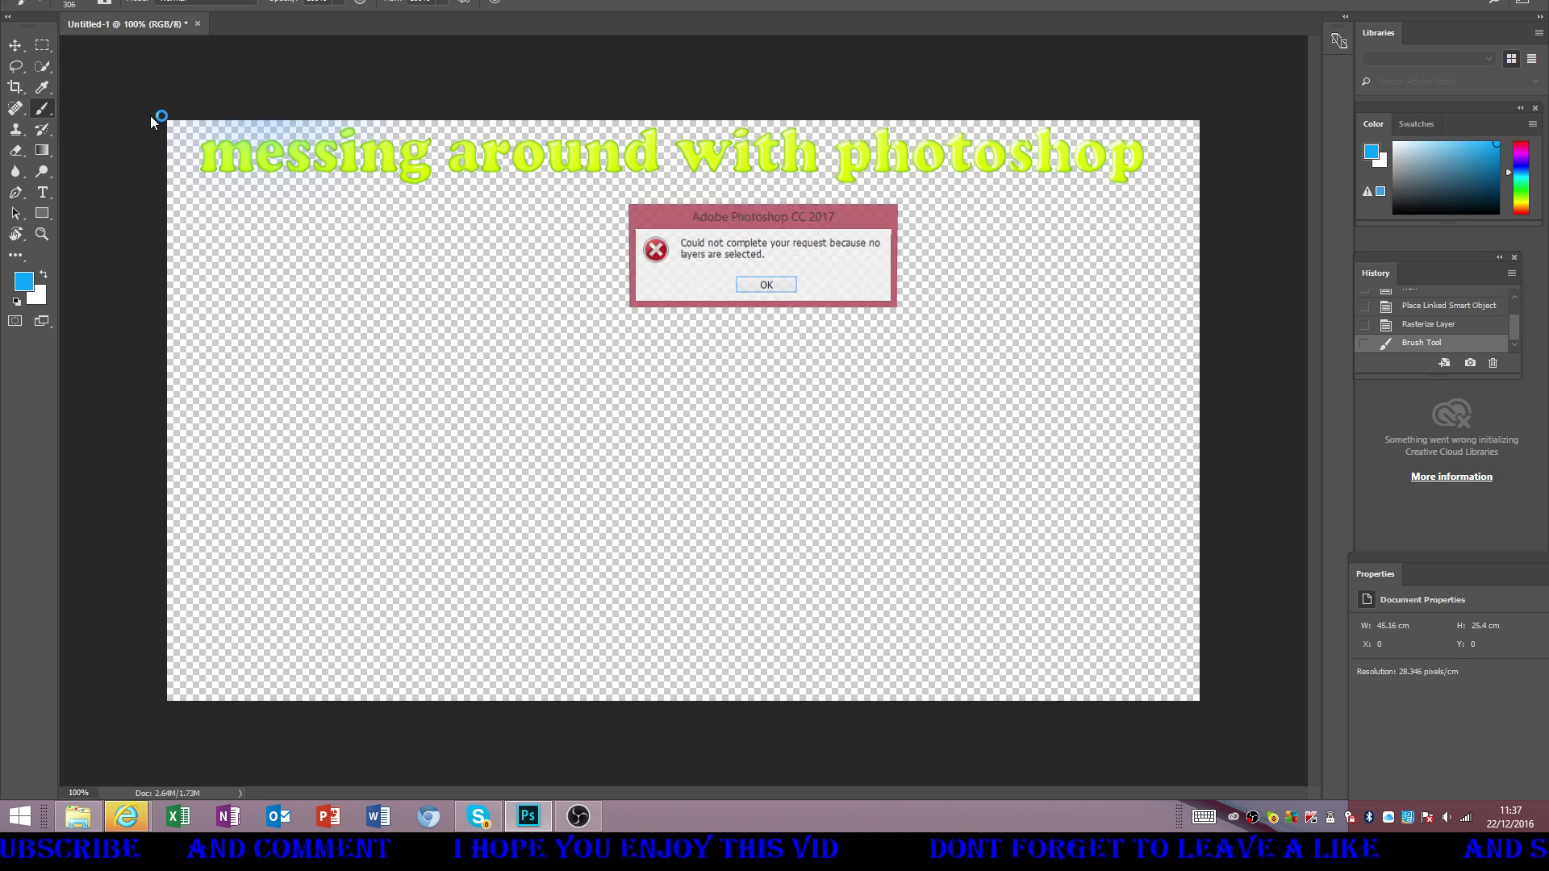
pyautogui.click(770, 282)
# - Dismiss the repeated 'no layers are selected' errors after another brushing attempt
pyautogui.click(209, 104)
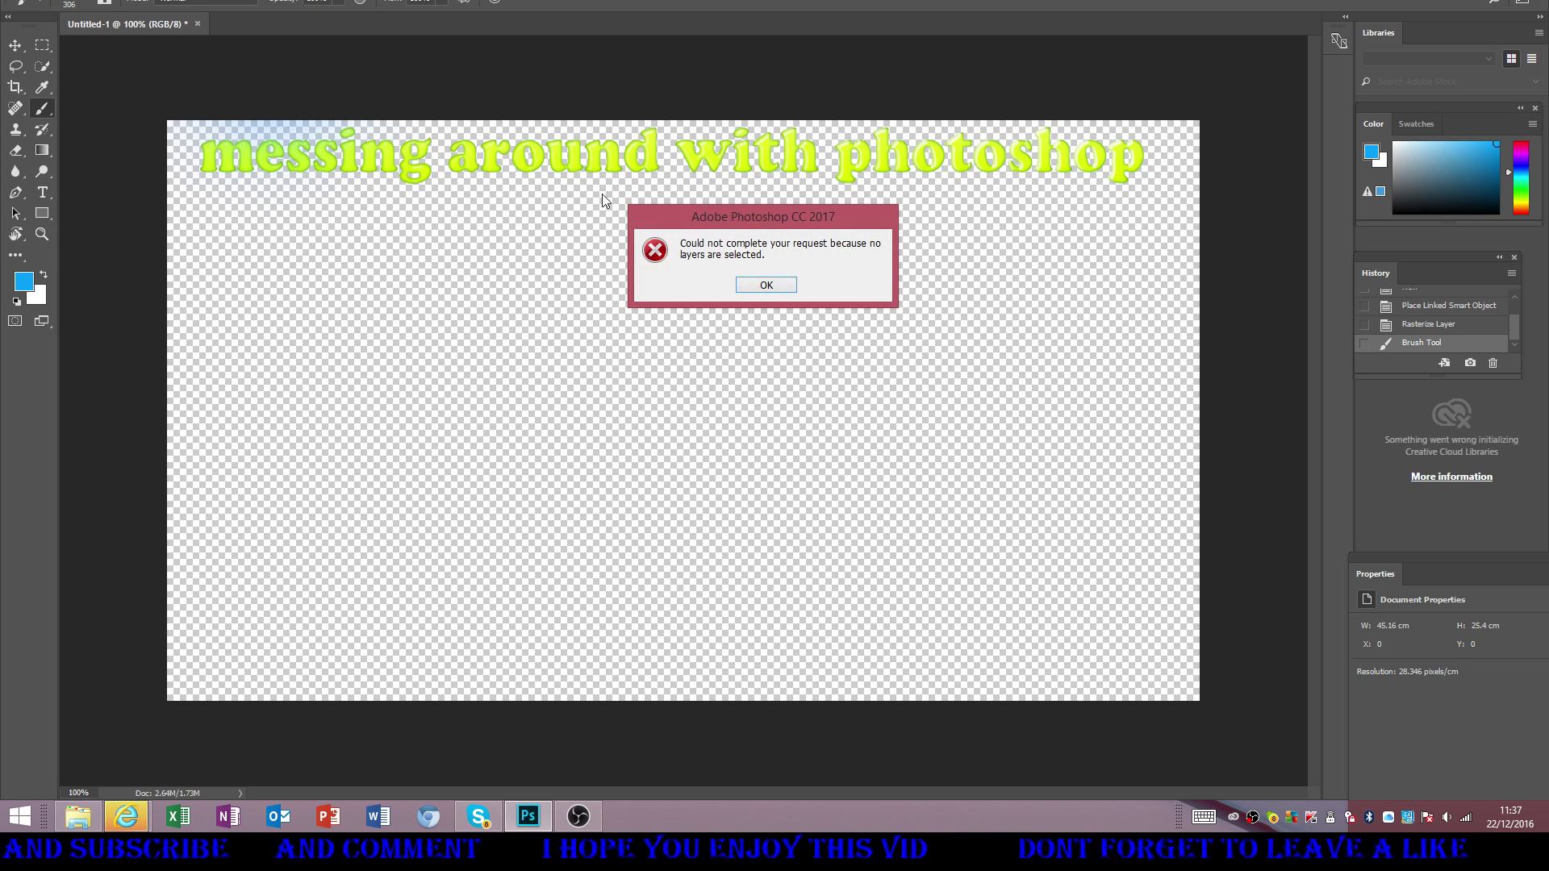
pyautogui.click(766, 286)
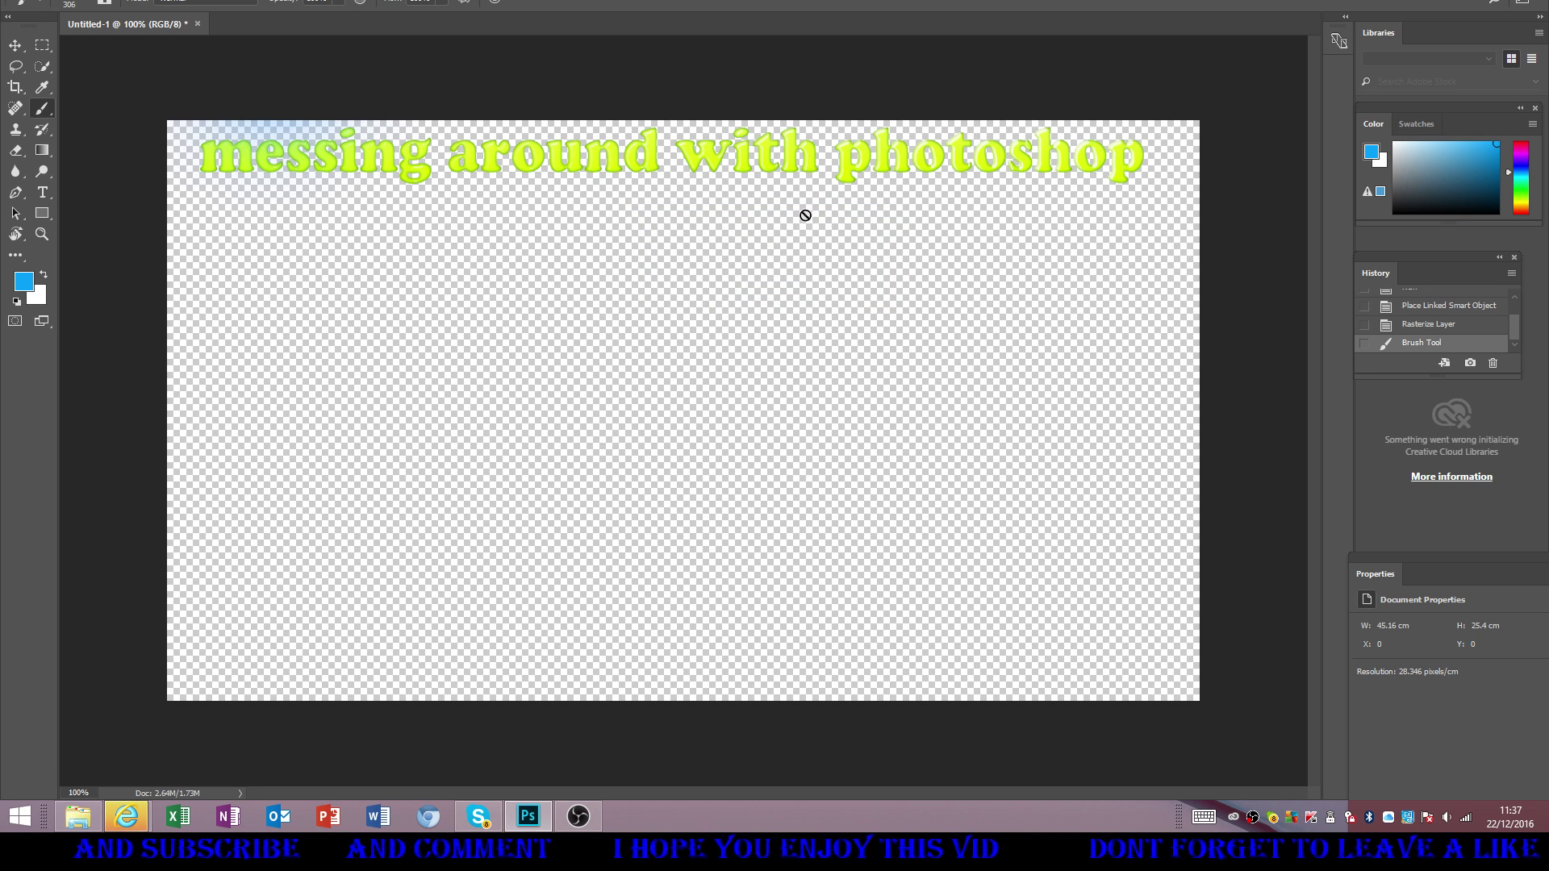
pyautogui.click(894, 68)
pyautogui.click(847, 323)
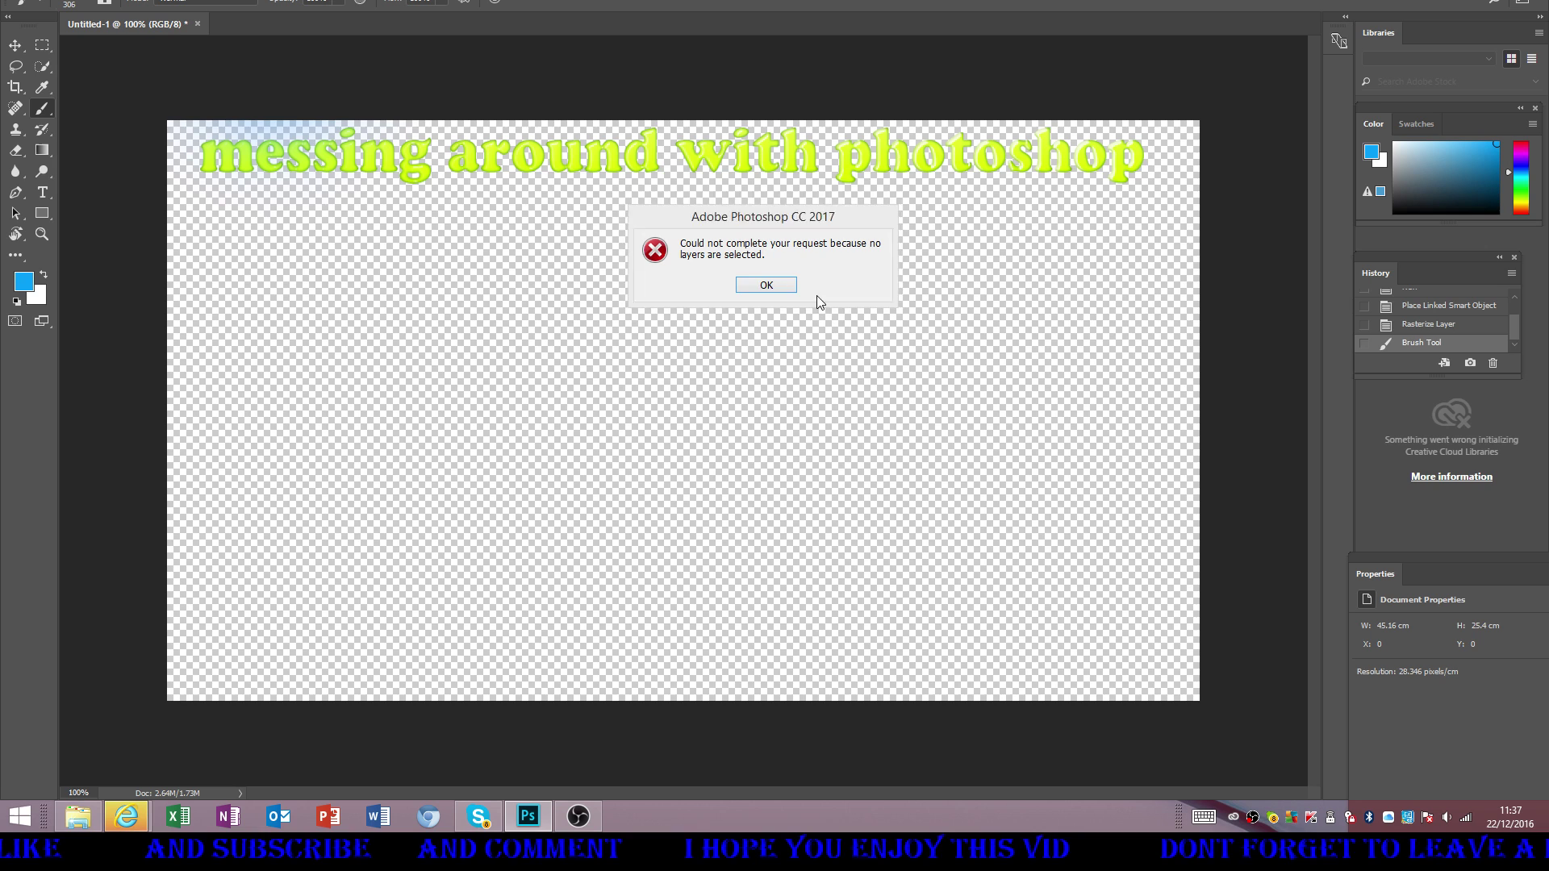
pyautogui.click(766, 285)
pyautogui.click(764, 276)
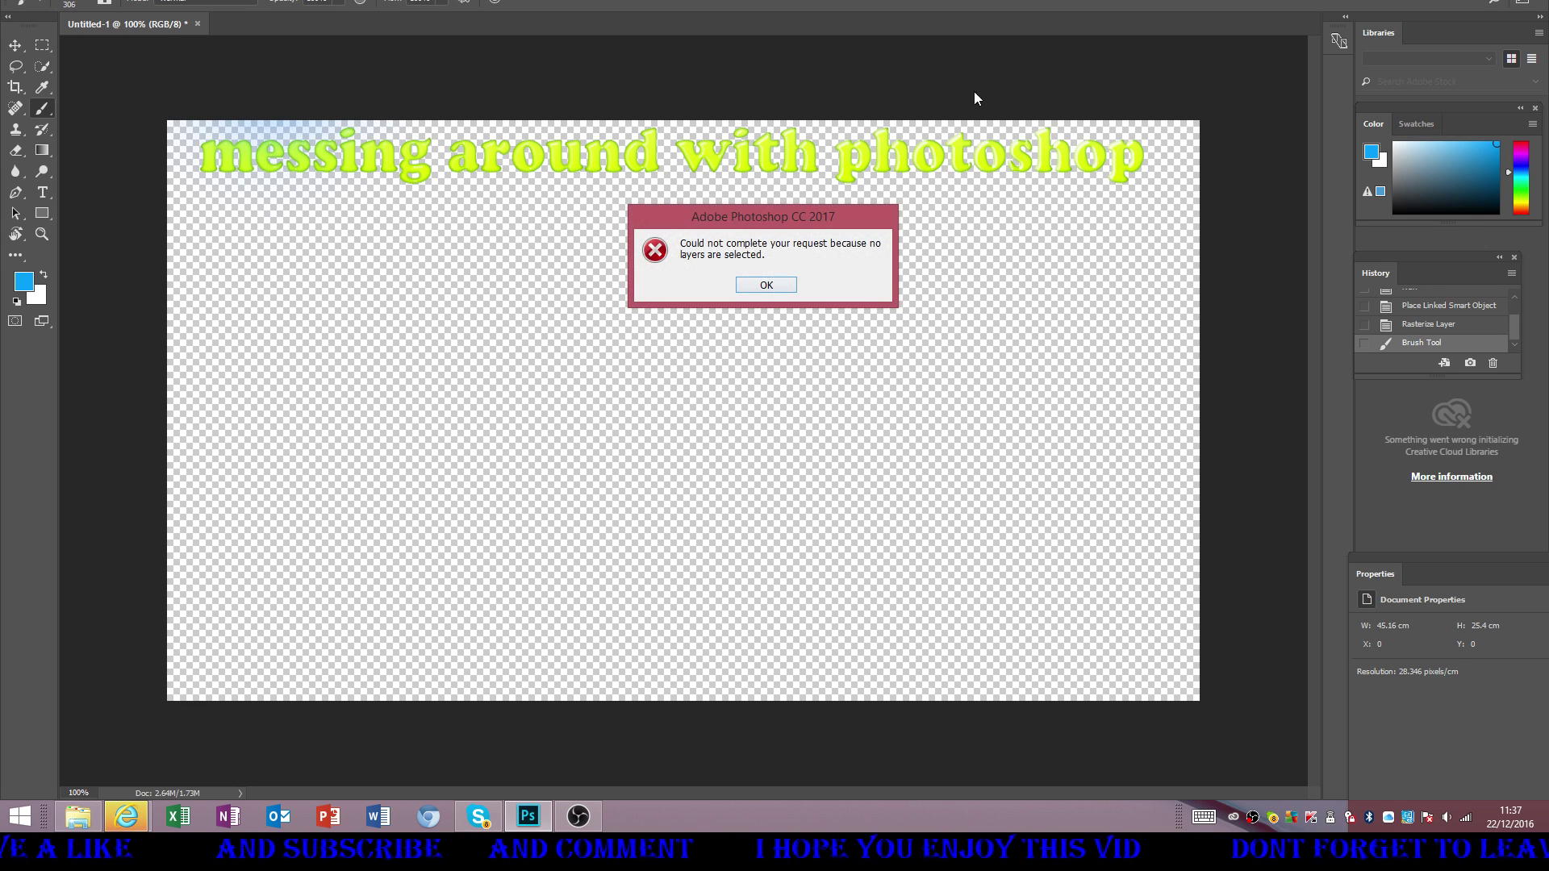
pyautogui.click(765, 284)
# - Close all open documents without saving the changes
pyautogui.hotkey('alt', 'e')
pyautogui.press('Left')
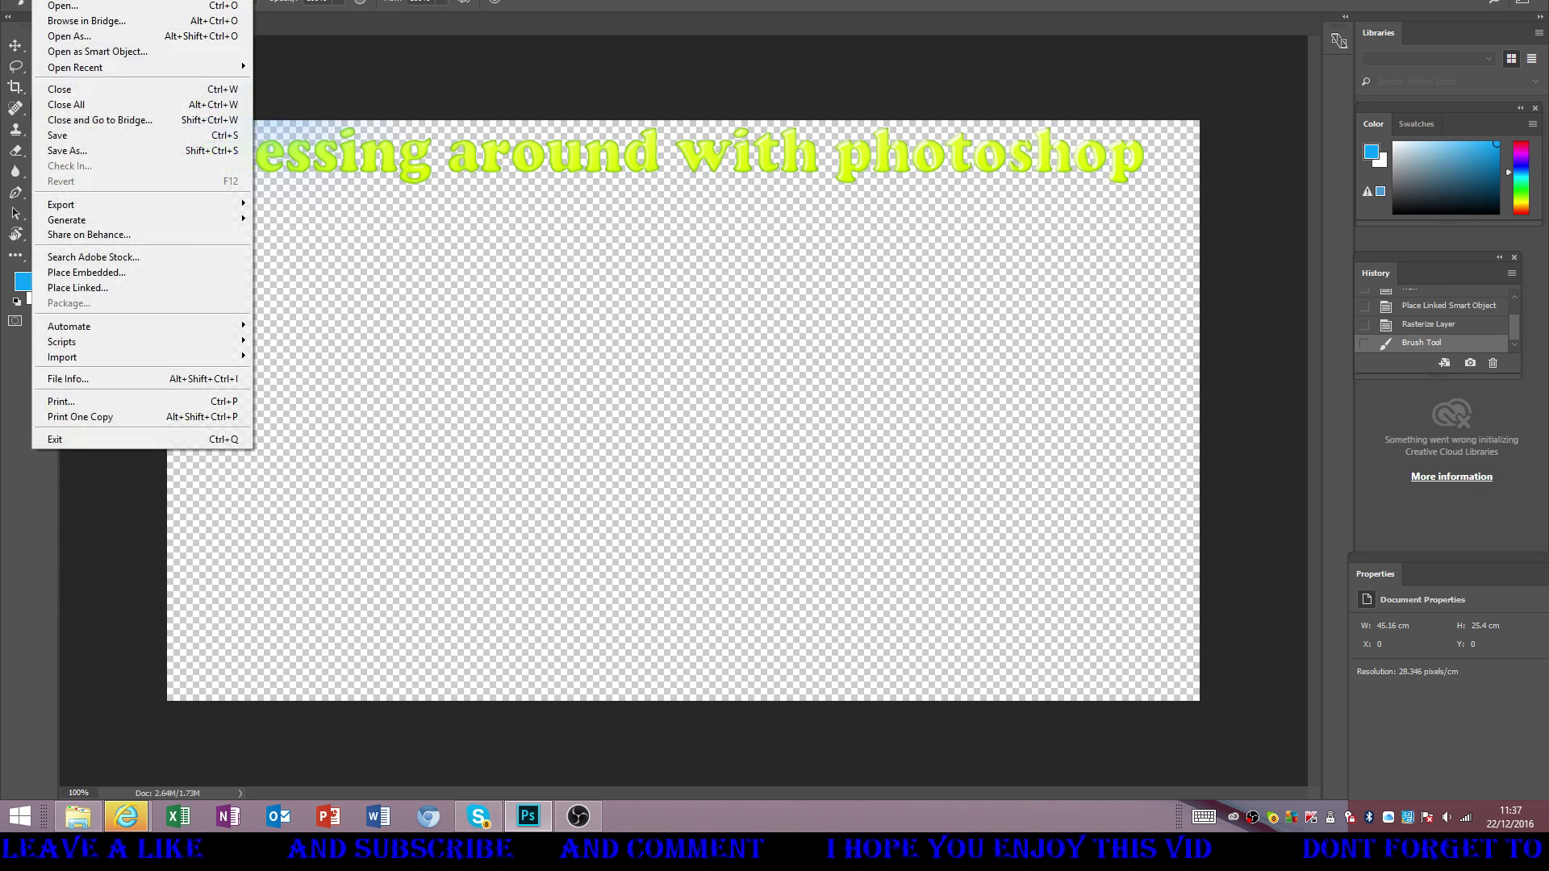
pyautogui.press('Escape')
pyautogui.hotkey('alt', 'f')
pyautogui.click(119, 104)
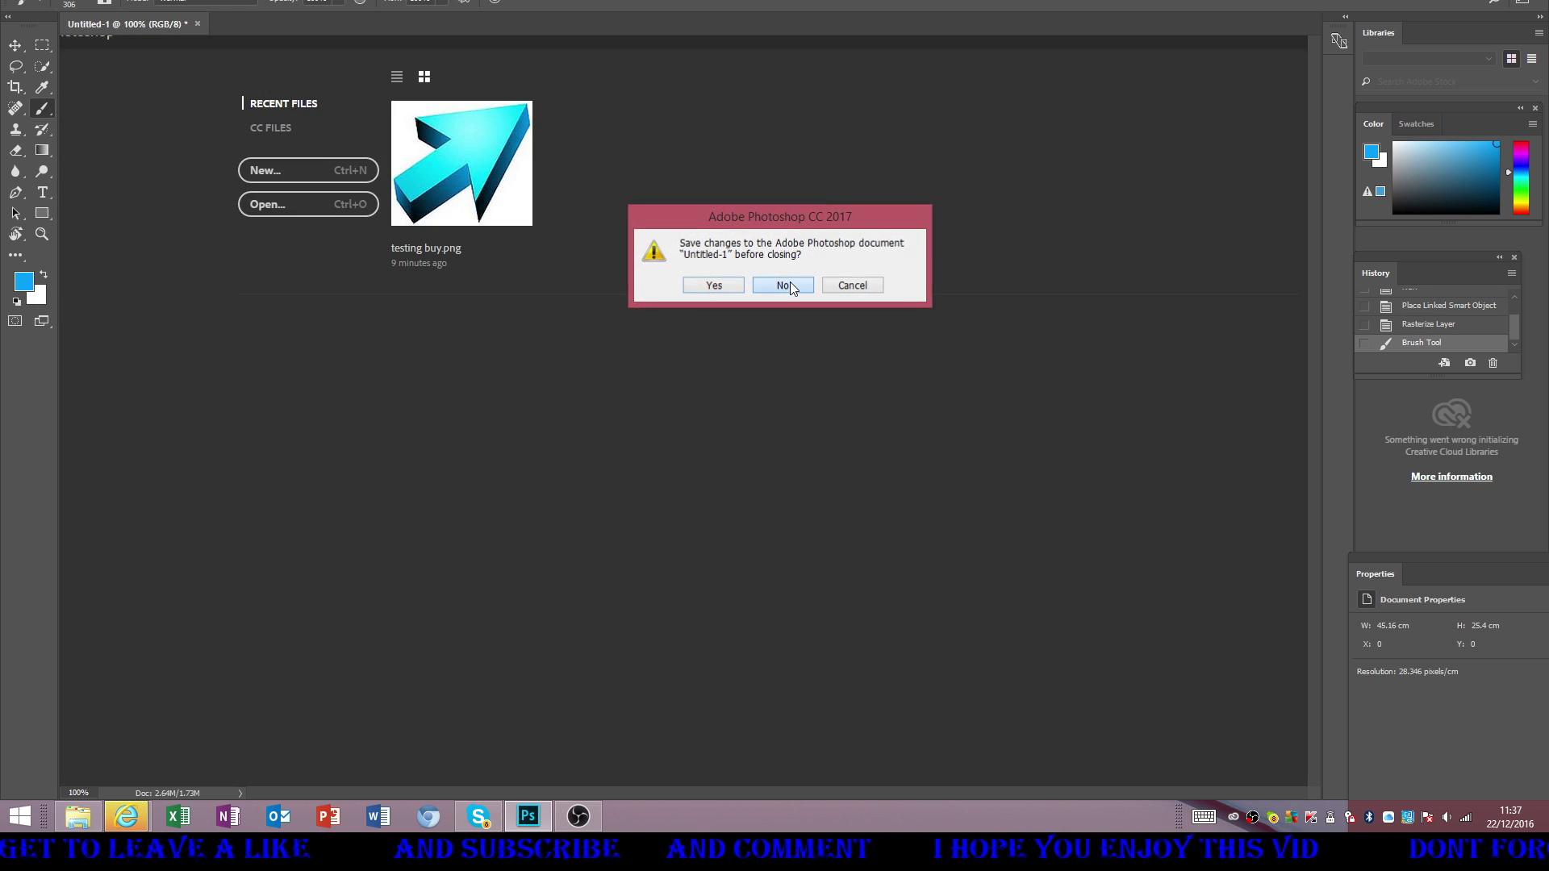
pyautogui.click(782, 286)
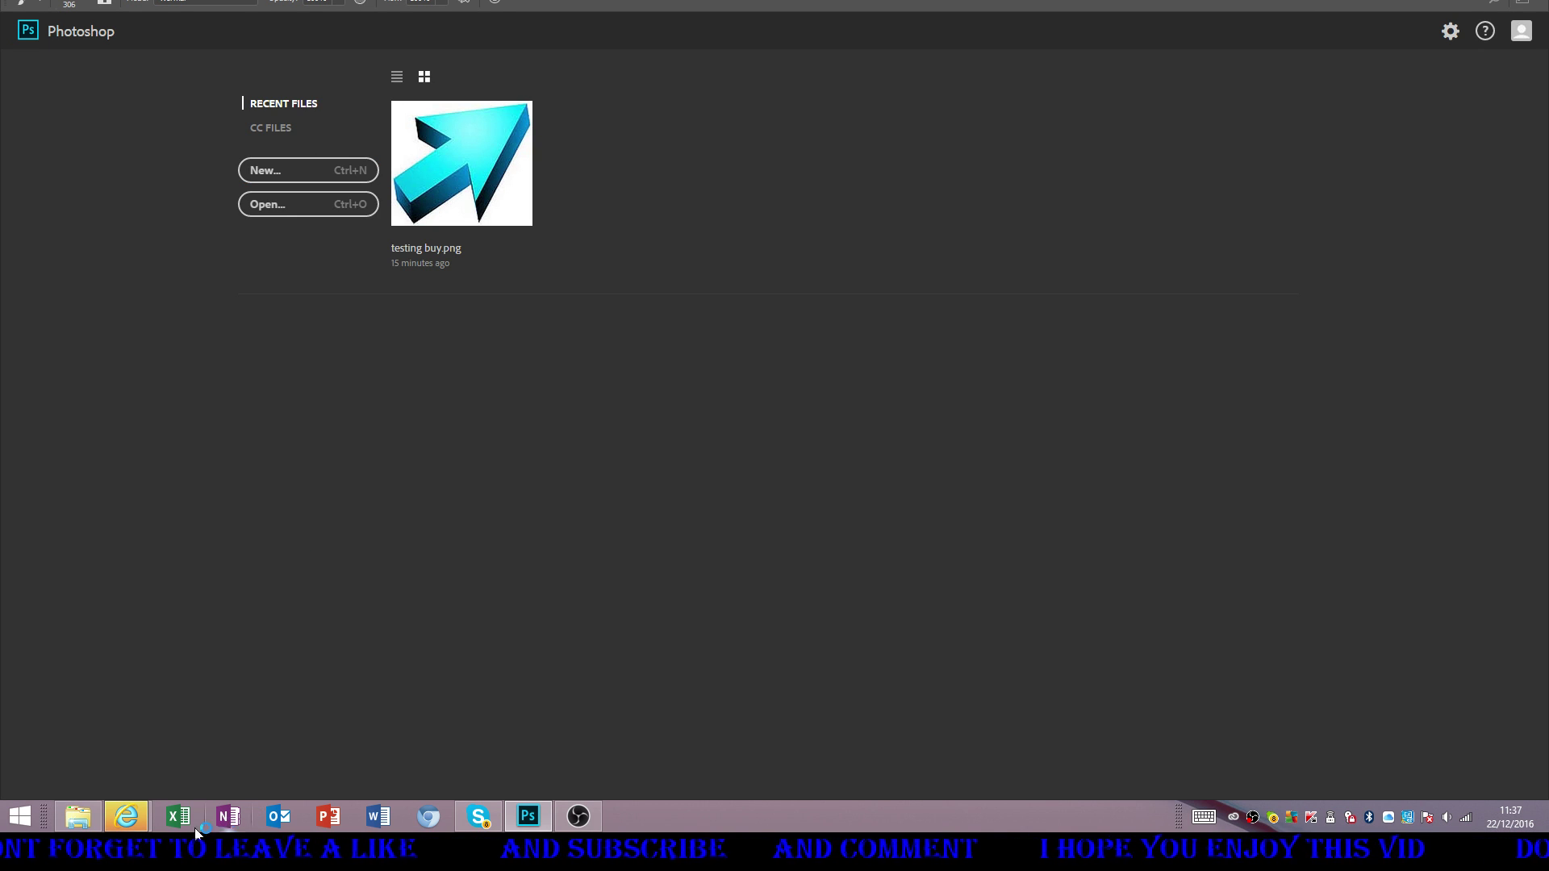
# - Create a new transparent 1280 × 720 px document
pyautogui.moveTo(121, 816)
pyautogui.hotkey('ctrl', 'n')
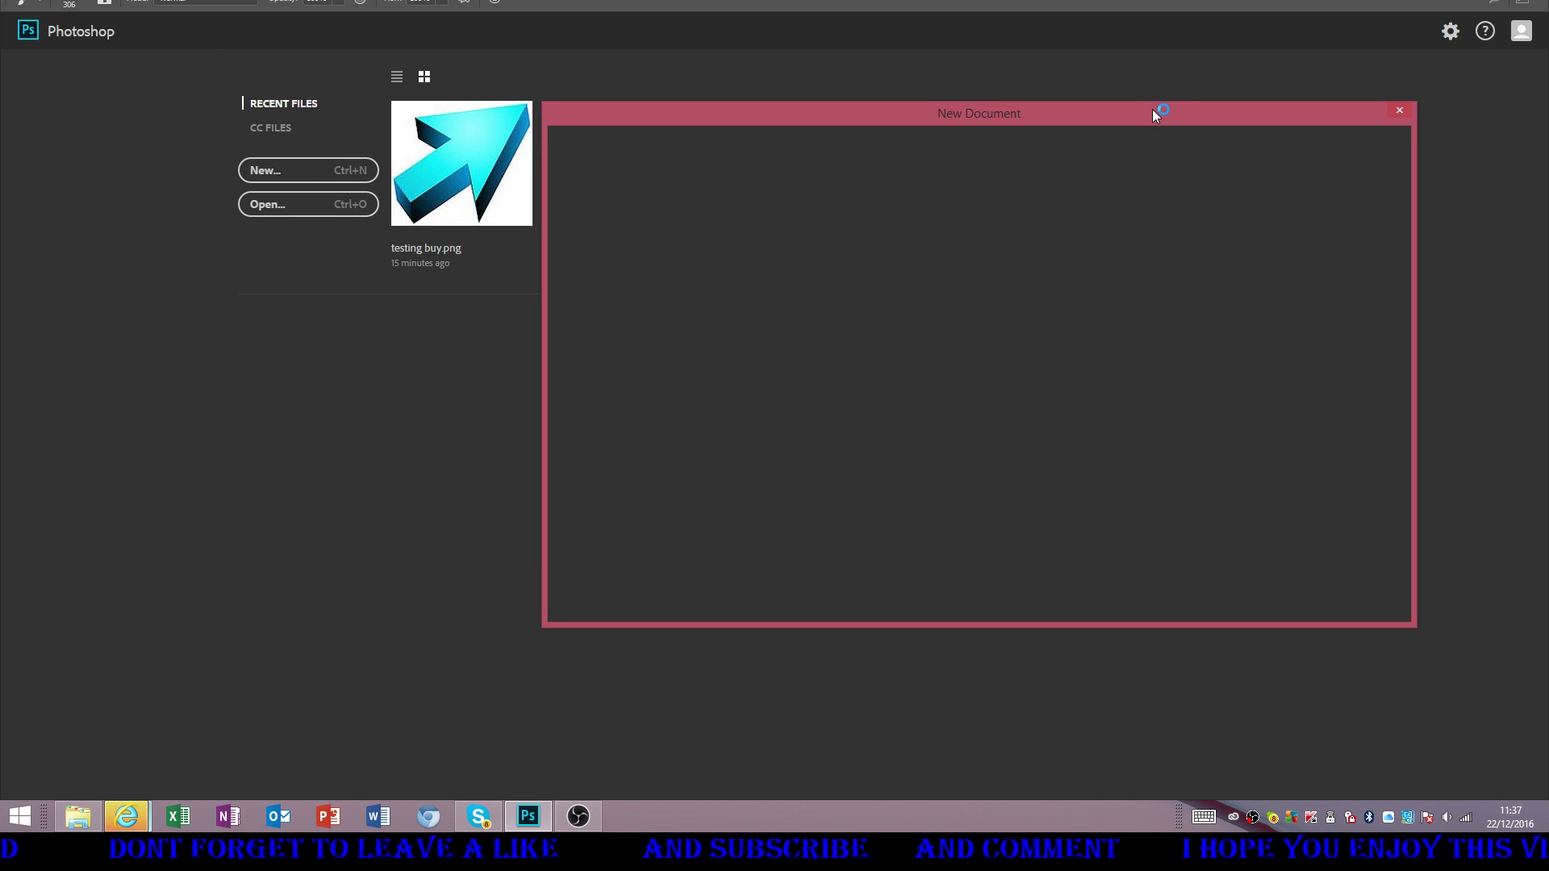
pyautogui.moveTo(1152, 109); pyautogui.dragTo(1141, 122)
pyautogui.click(1343, 607)
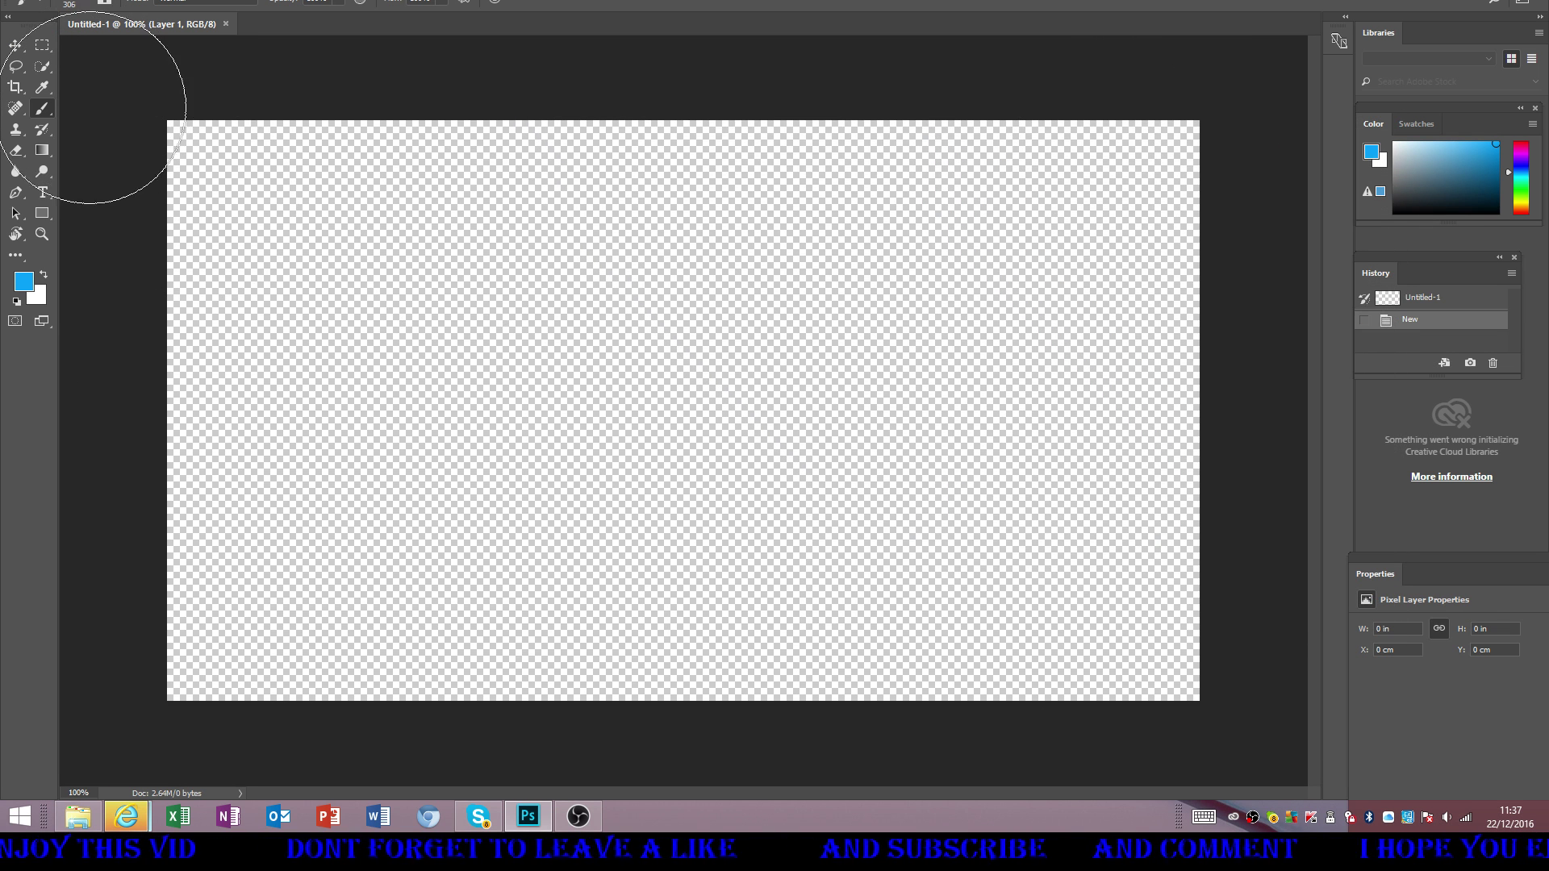
# - Brush soft blue along the top edge and over the left and right transparent areas
pyautogui.moveTo(114, 180)
pyautogui.mouseDown()
pyautogui.moveTo(125, 317)
pyautogui.moveTo(137, 159)
pyautogui.moveTo(118, 454)
pyautogui.moveTo(145, 642)
pyautogui.moveTo(187, 535)
pyautogui.moveTo(191, 670)
pyautogui.moveTo(686, 695)
pyautogui.moveTo(1127, 681)
pyautogui.moveTo(1150, 657)
pyautogui.moveTo(1203, 674)
pyautogui.moveTo(1139, 708)
pyautogui.moveTo(733, 648)
pyautogui.moveTo(318, 644)
pyautogui.moveTo(996, 636)
pyautogui.moveTo(1100, 568)
pyautogui.moveTo(1147, 513)
pyautogui.moveTo(1096, 256)
pyautogui.moveTo(1112, 157)
pyautogui.moveTo(1143, 175)
pyautogui.moveTo(1180, 412)
pyautogui.moveTo(1168, 502)
pyautogui.moveTo(1131, 226)
pyautogui.moveTo(1005, 163)
pyautogui.moveTo(20, 163)
pyautogui.moveTo(280, 218)
pyautogui.moveTo(1081, 206)
pyautogui.mouseUp()
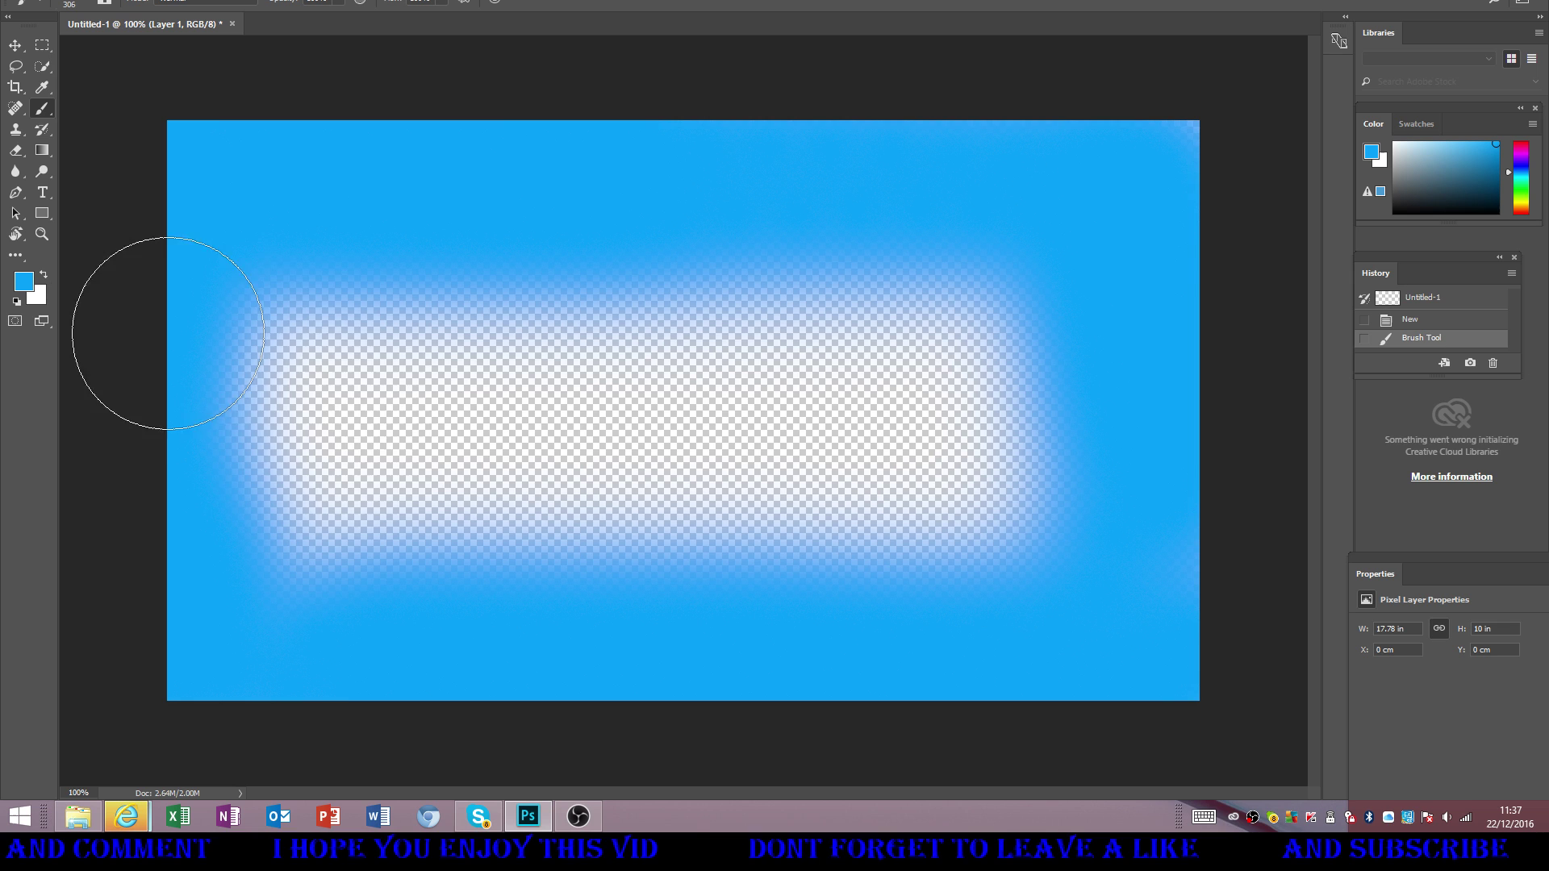
pyautogui.moveTo(201, 335)
pyautogui.mouseDown()
pyautogui.moveTo(270, 519)
pyautogui.moveTo(278, 425)
pyautogui.moveTo(276, 449)
pyautogui.moveTo(311, 356)
pyautogui.moveTo(438, 436)
pyautogui.mouseUp()
pyautogui.moveTo(979, 376)
pyautogui.mouseDown()
pyautogui.moveTo(1068, 498)
pyautogui.moveTo(1084, 597)
pyautogui.moveTo(1061, 492)
pyautogui.moveTo(972, 545)
pyautogui.moveTo(998, 519)
pyautogui.moveTo(998, 197)
pyautogui.moveTo(937, 453)
pyautogui.mouseUp()
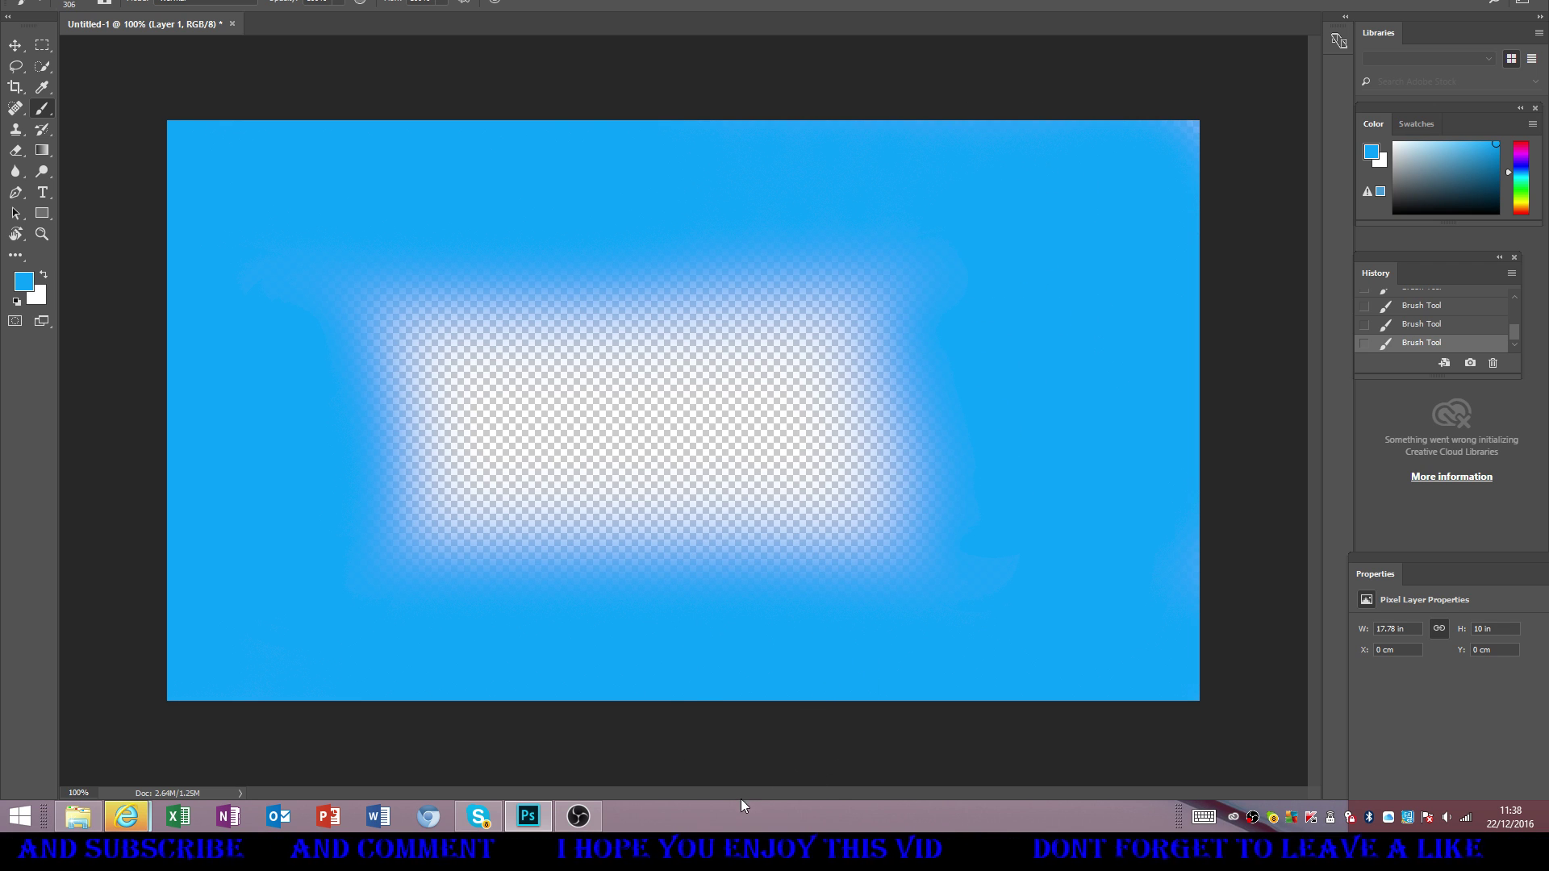
pyautogui.click(43, 192)
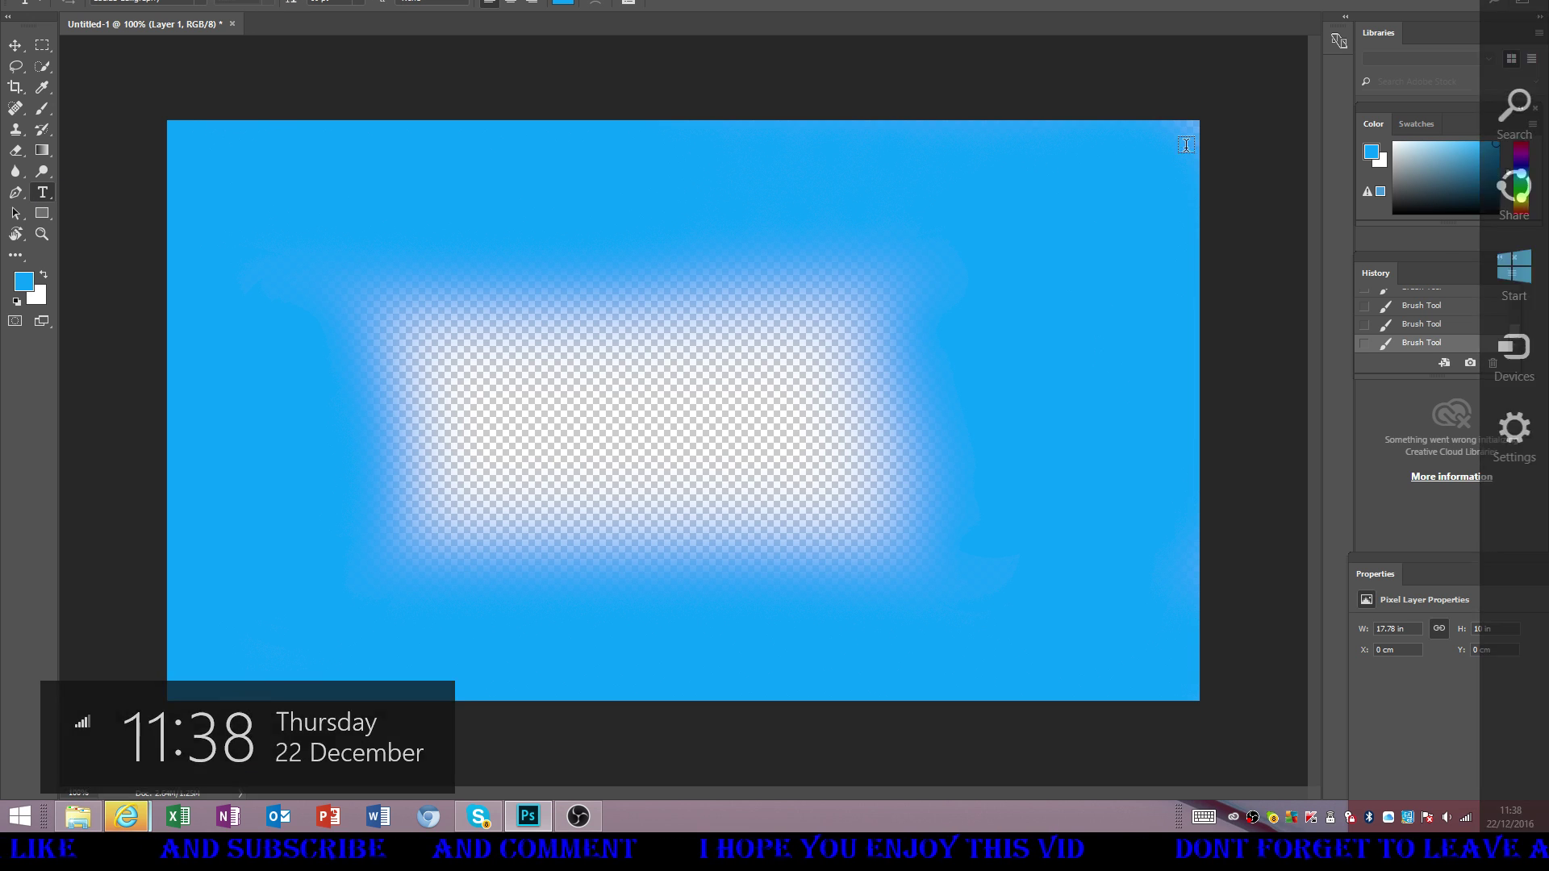
# - Type 'messing around with' in red near the top-left of the canvas
pyautogui.click(1525, 146)
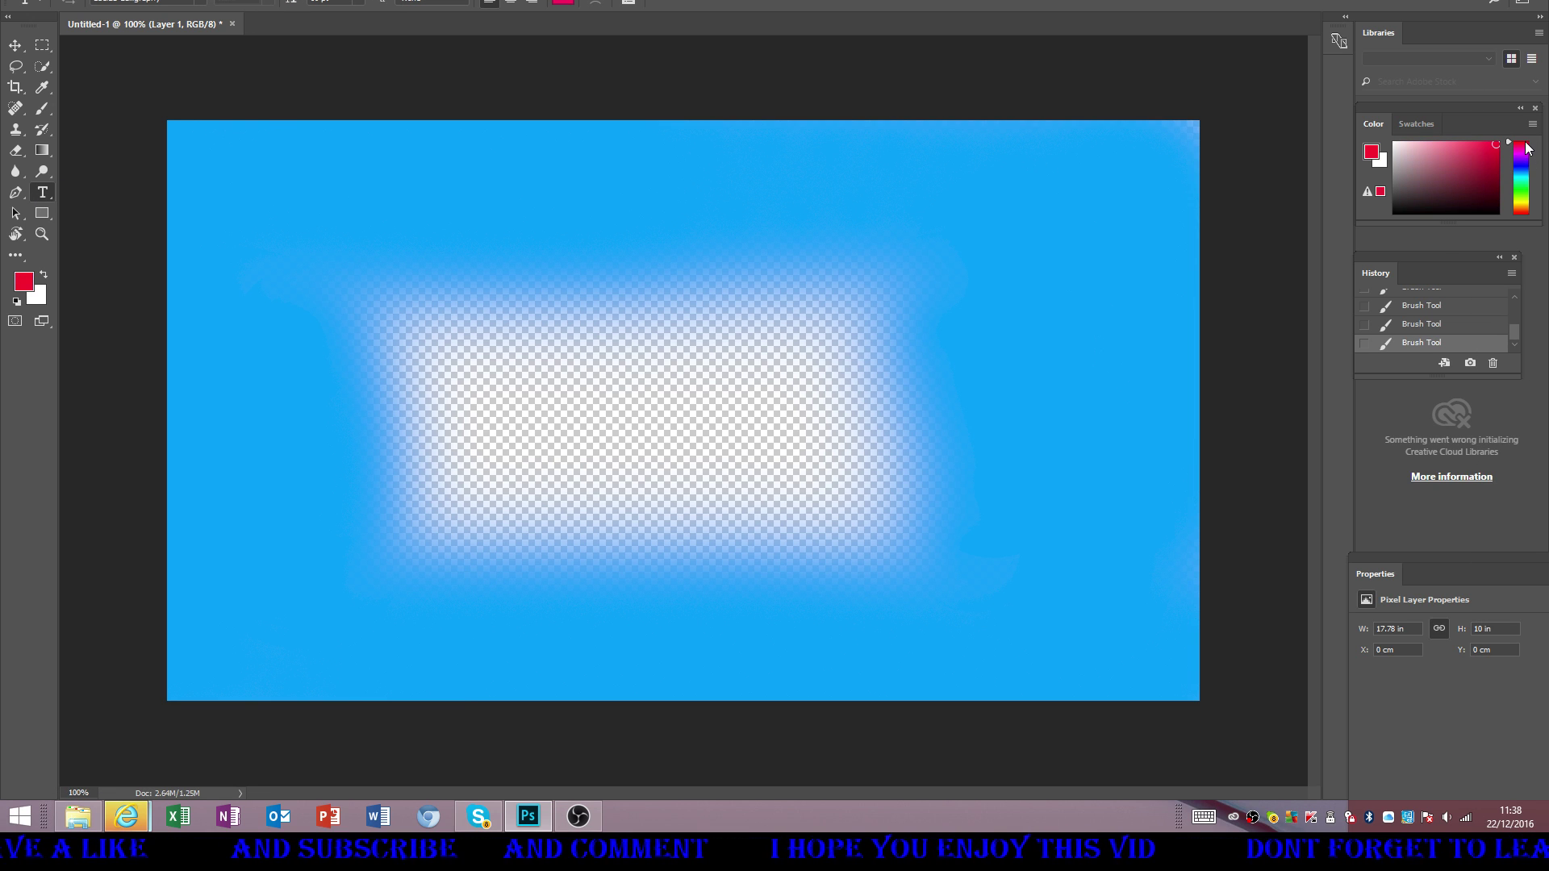
pyautogui.click(274, 208)
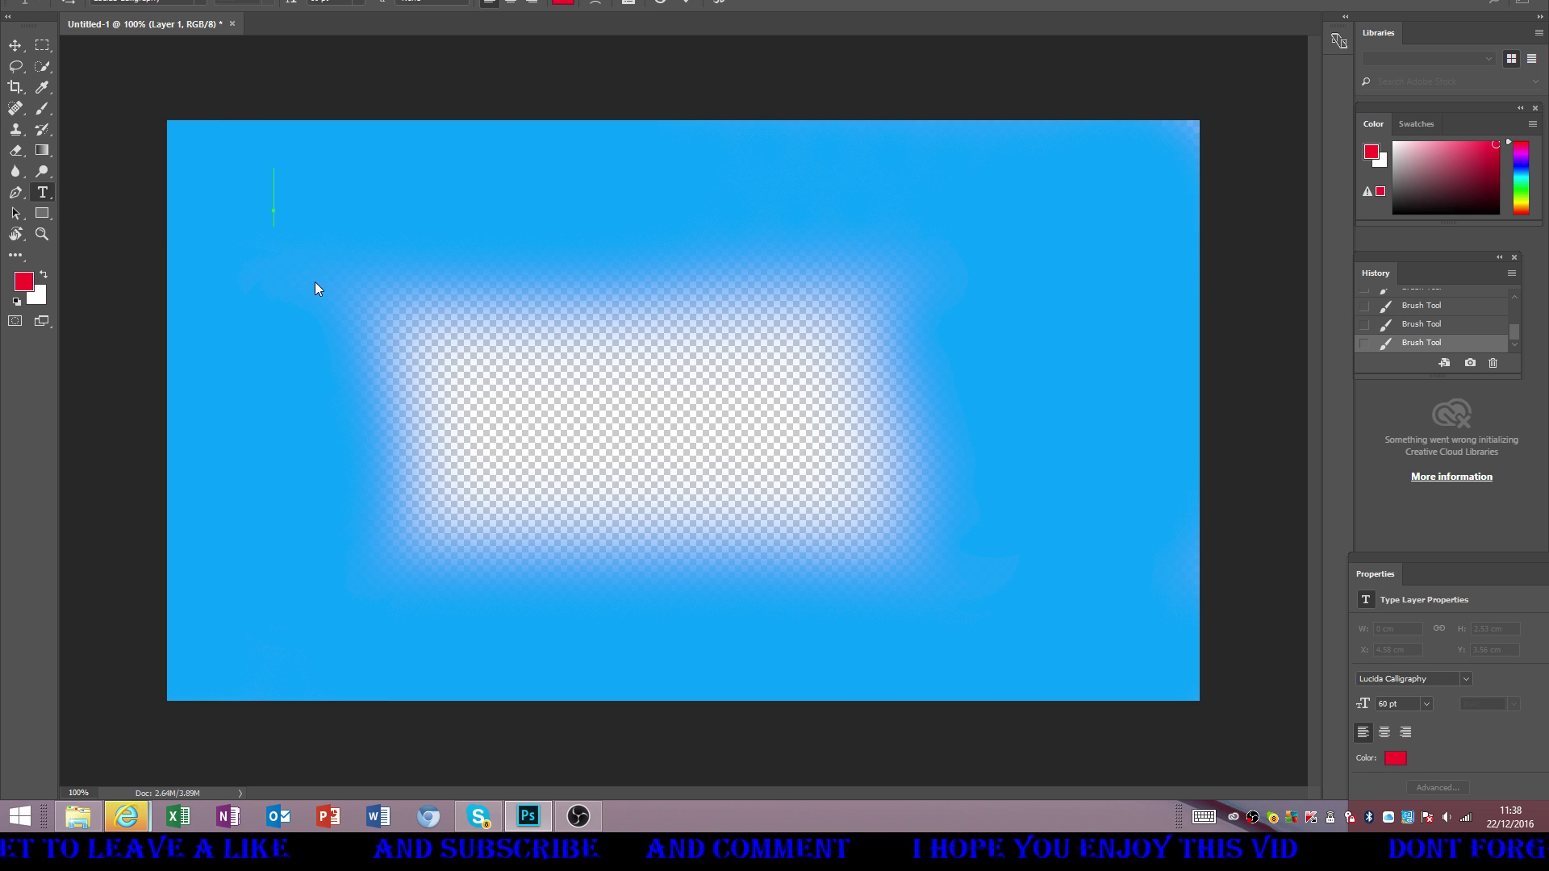
pyautogui.write('sd')
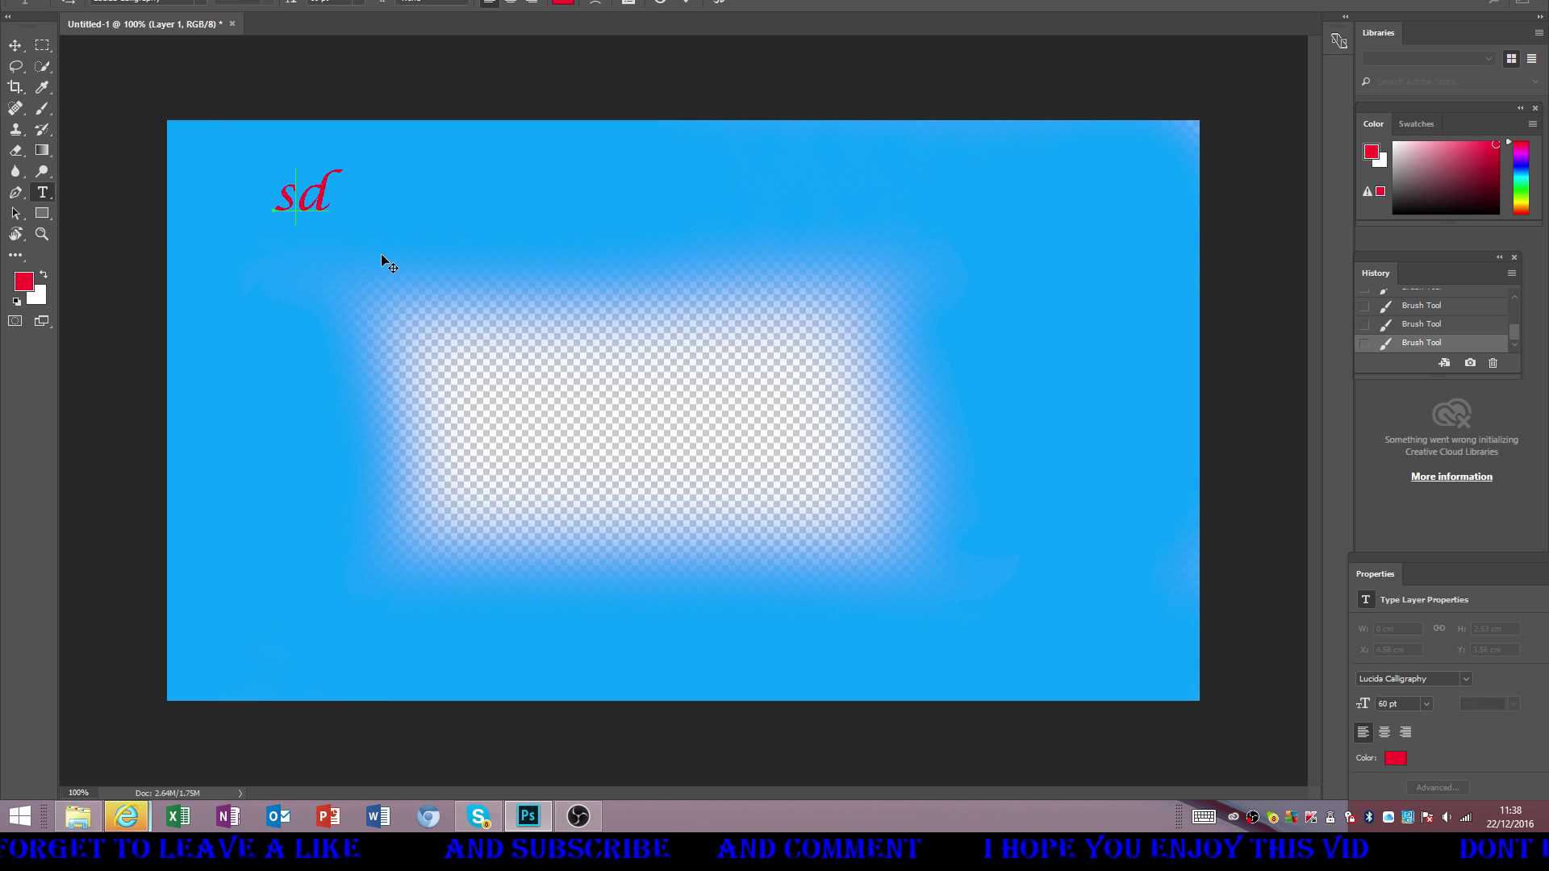
pyautogui.press('BackSpace')
pyautogui.press('BackSpace')
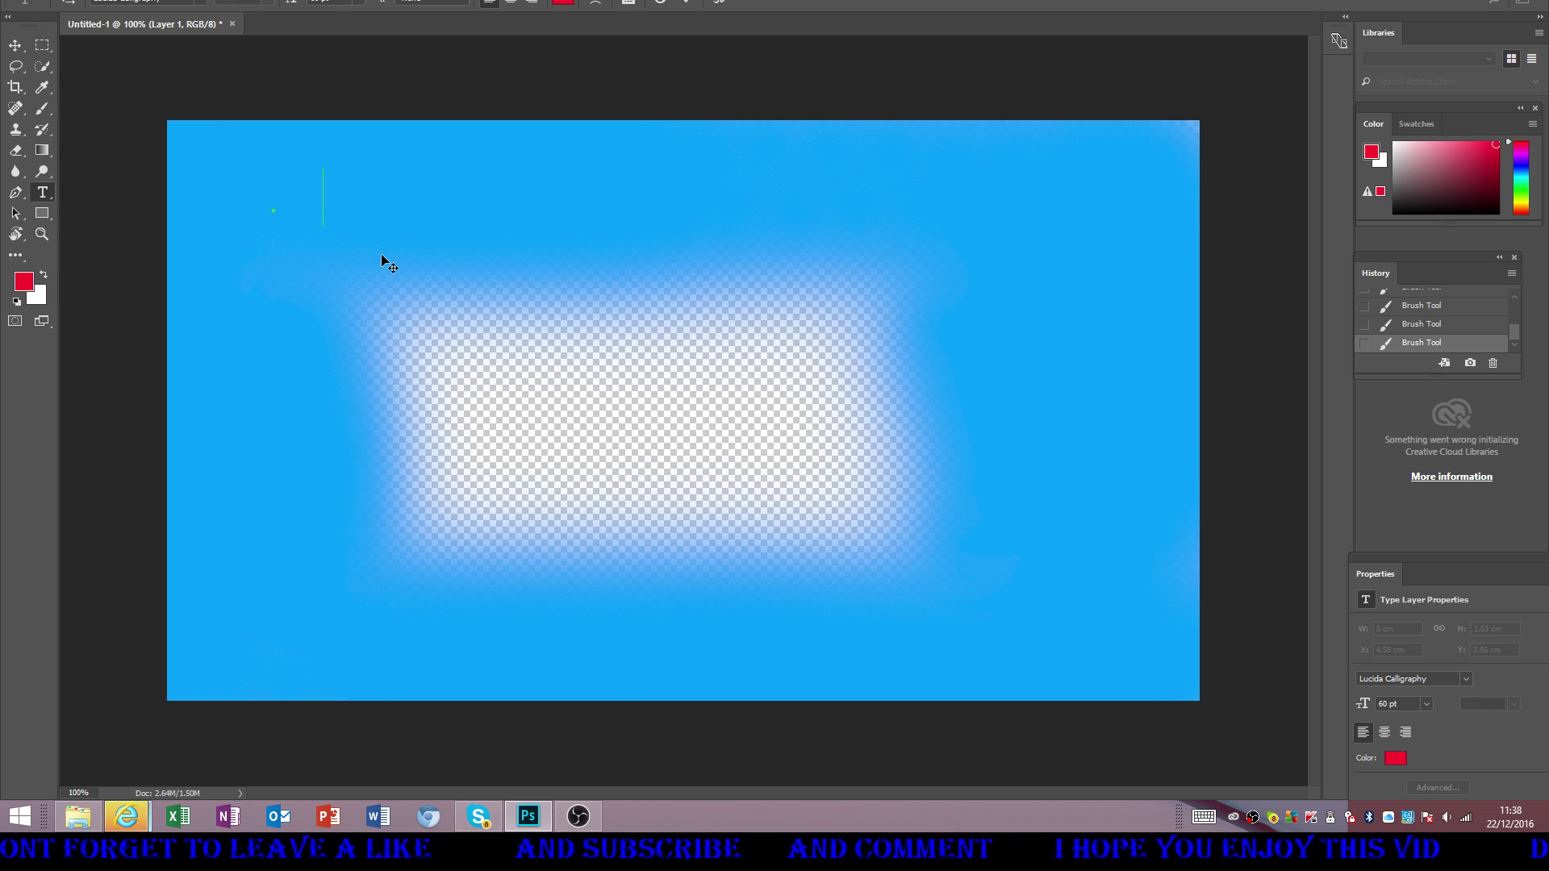
pyautogui.write('mes')
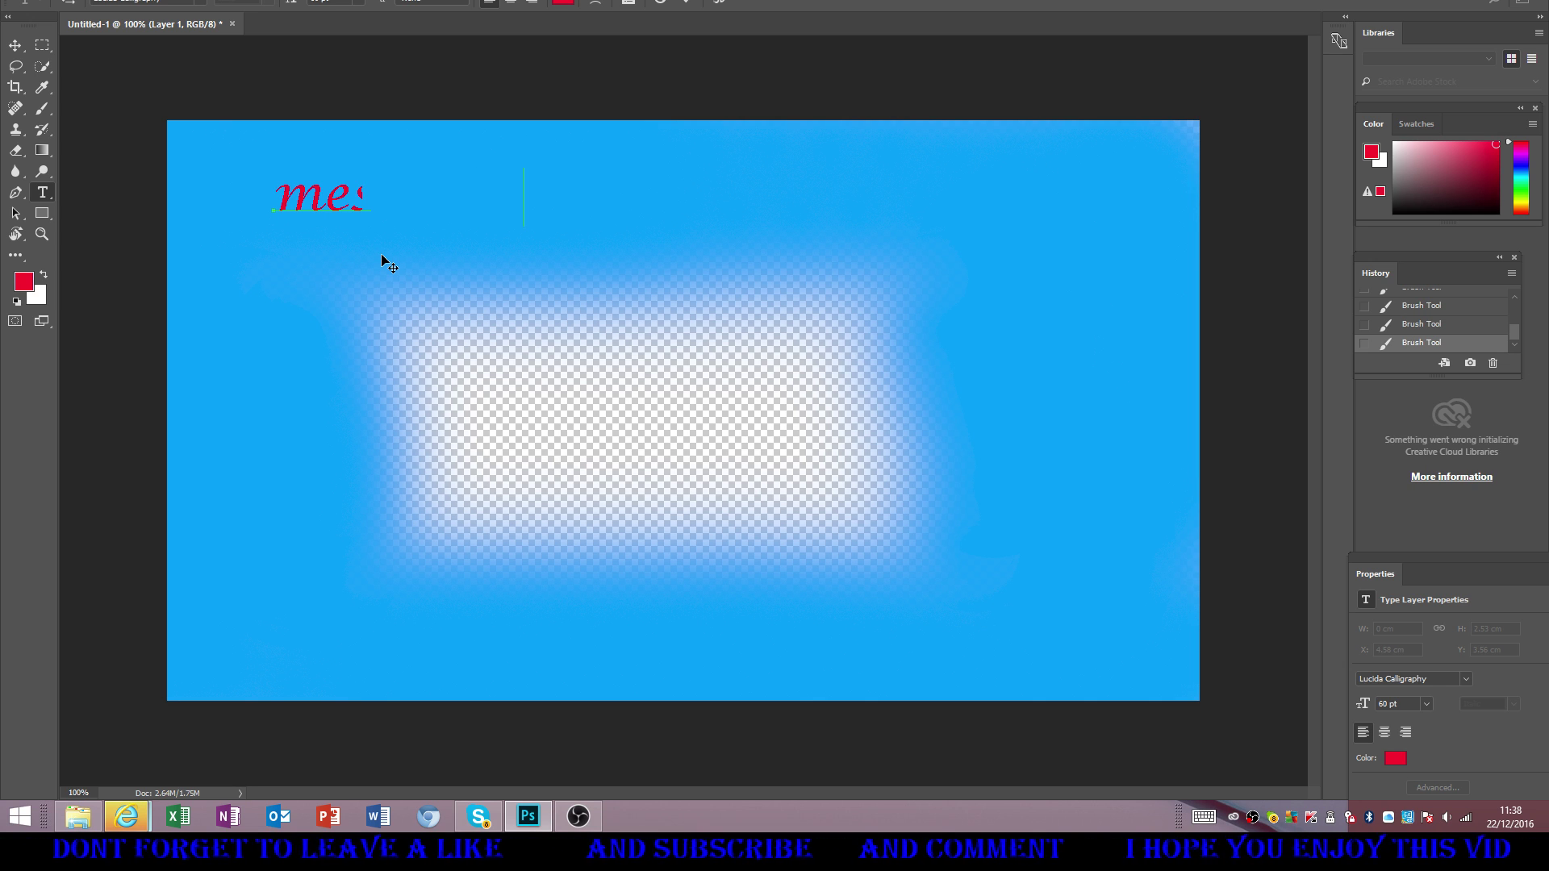
pyautogui.write('sing around')
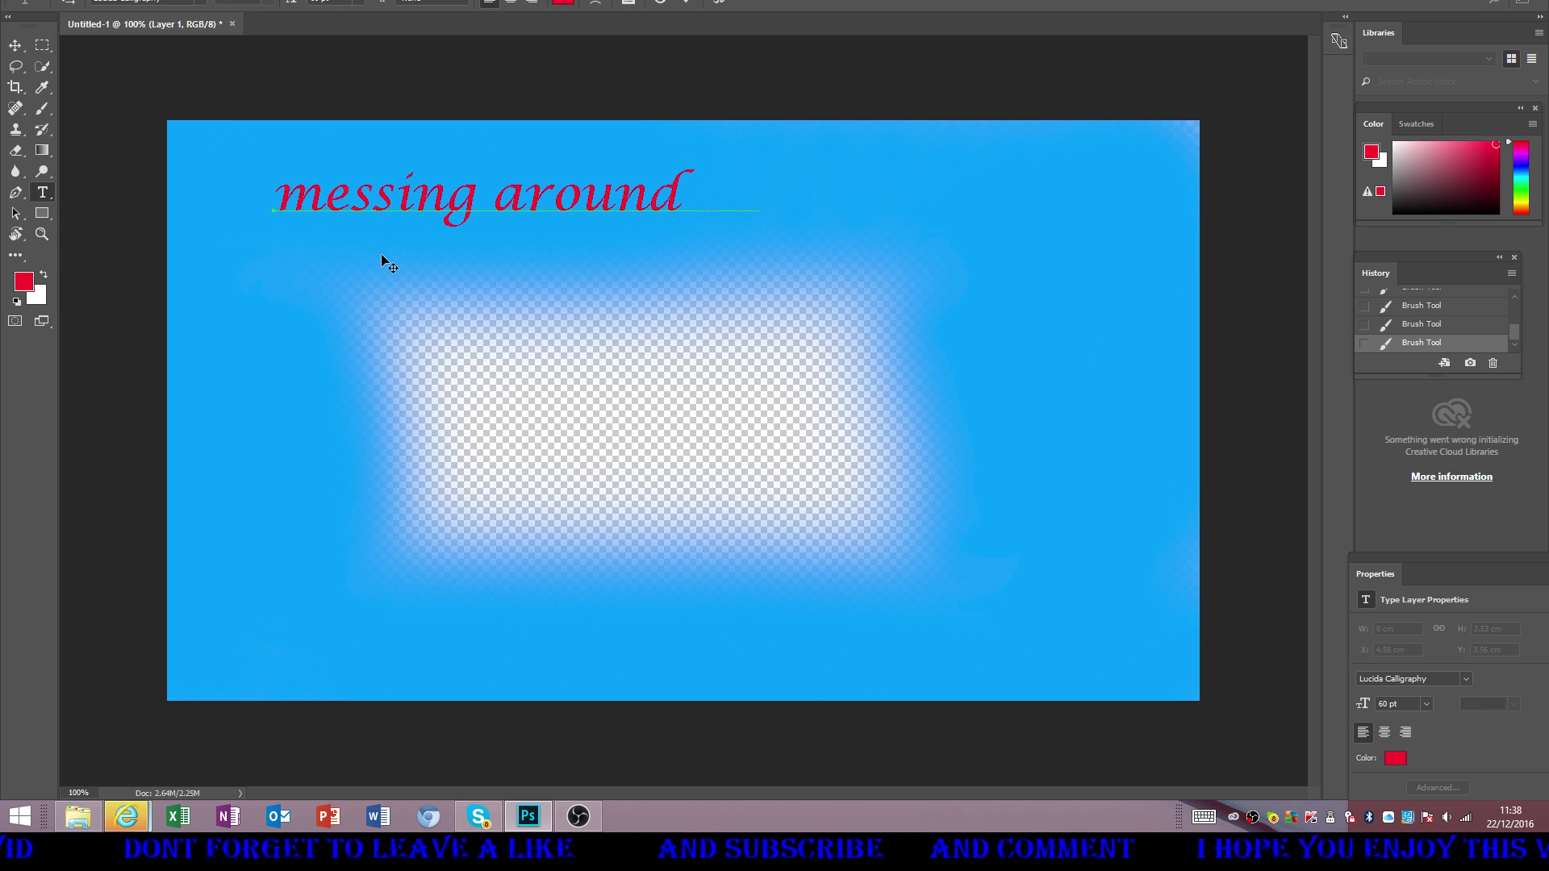
pyautogui.write(' with')
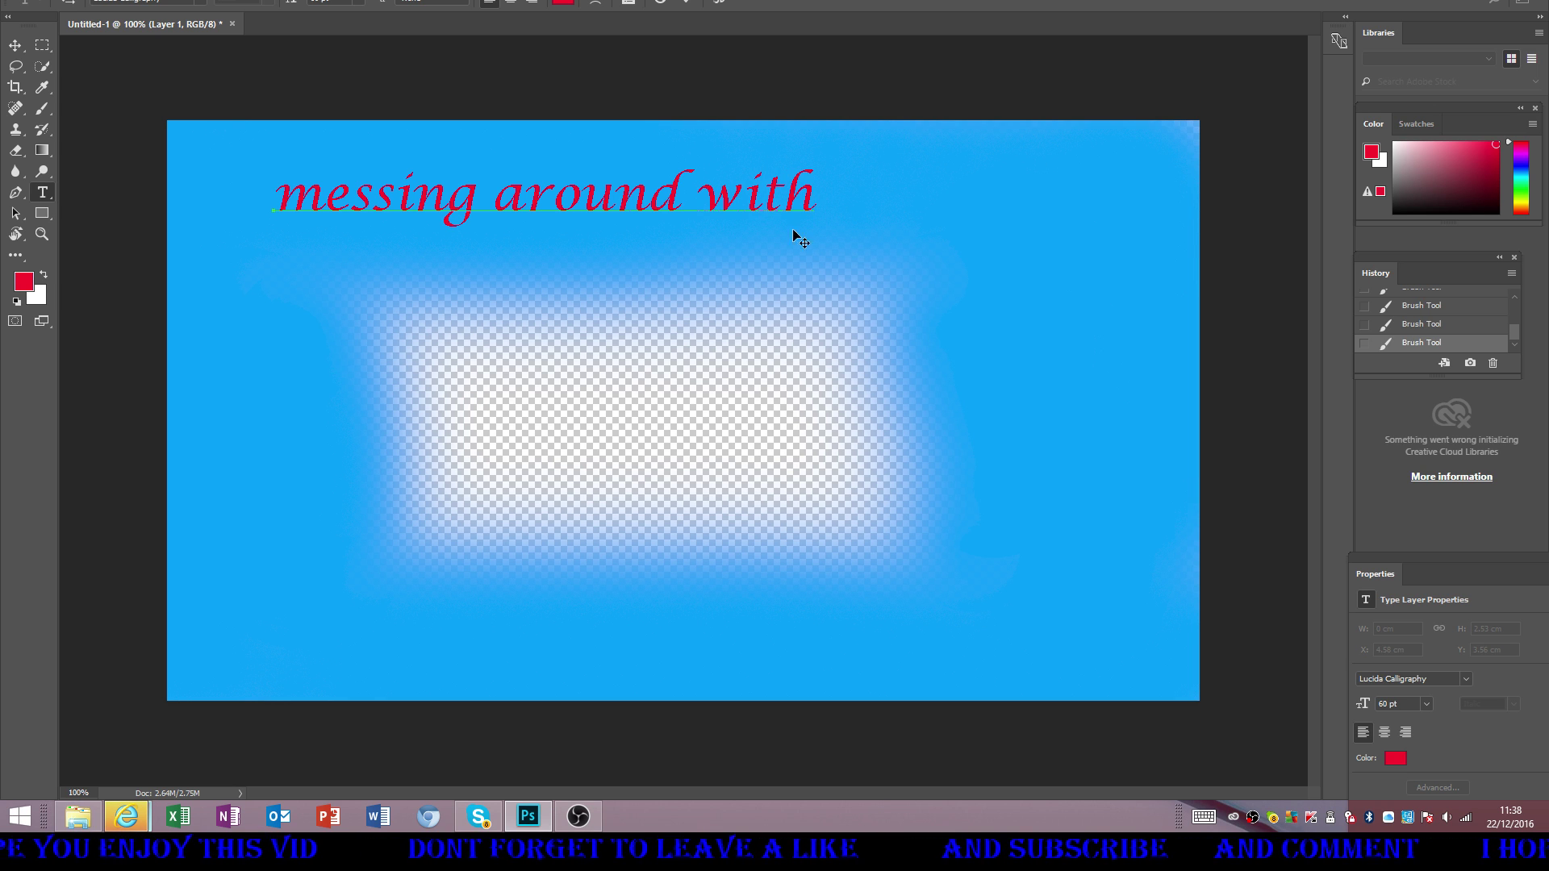
# - Move the red text toward the top centre of the canvas
pyautogui.click(15, 45)
pyautogui.moveTo(415, 182); pyautogui.dragTo(531, 152)
pyautogui.hotkey('alt', 'f')
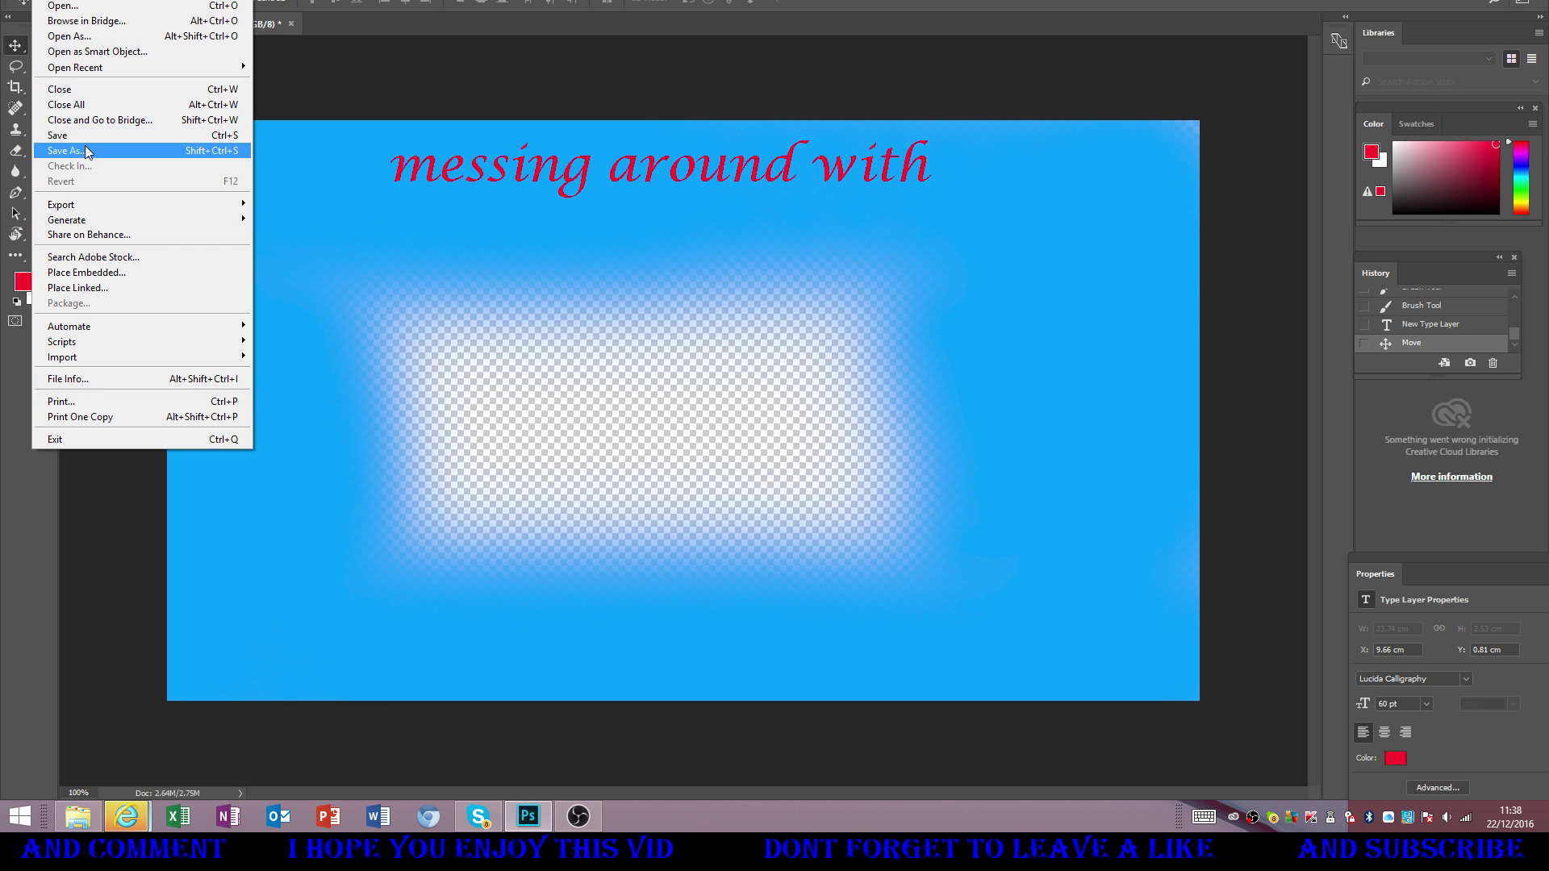
# - Place phtoossssss.png as a linked image, enlarge it and centre it below the title
pyautogui.click(102, 285)
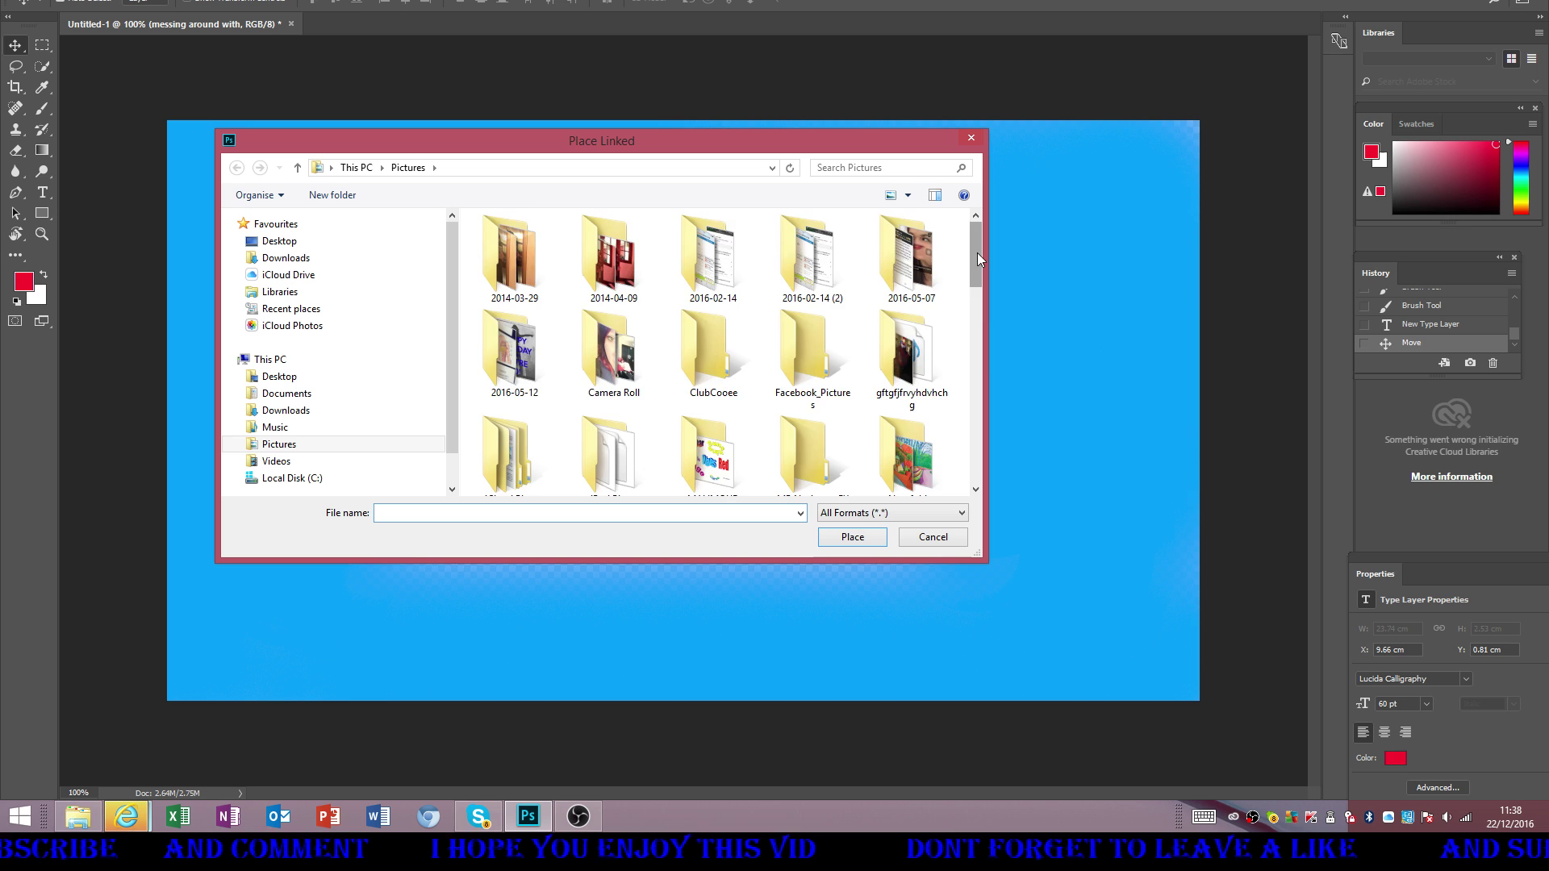
pyautogui.moveTo(976, 253); pyautogui.dragTo(942, 467)
pyautogui.doubleClick(809, 339)
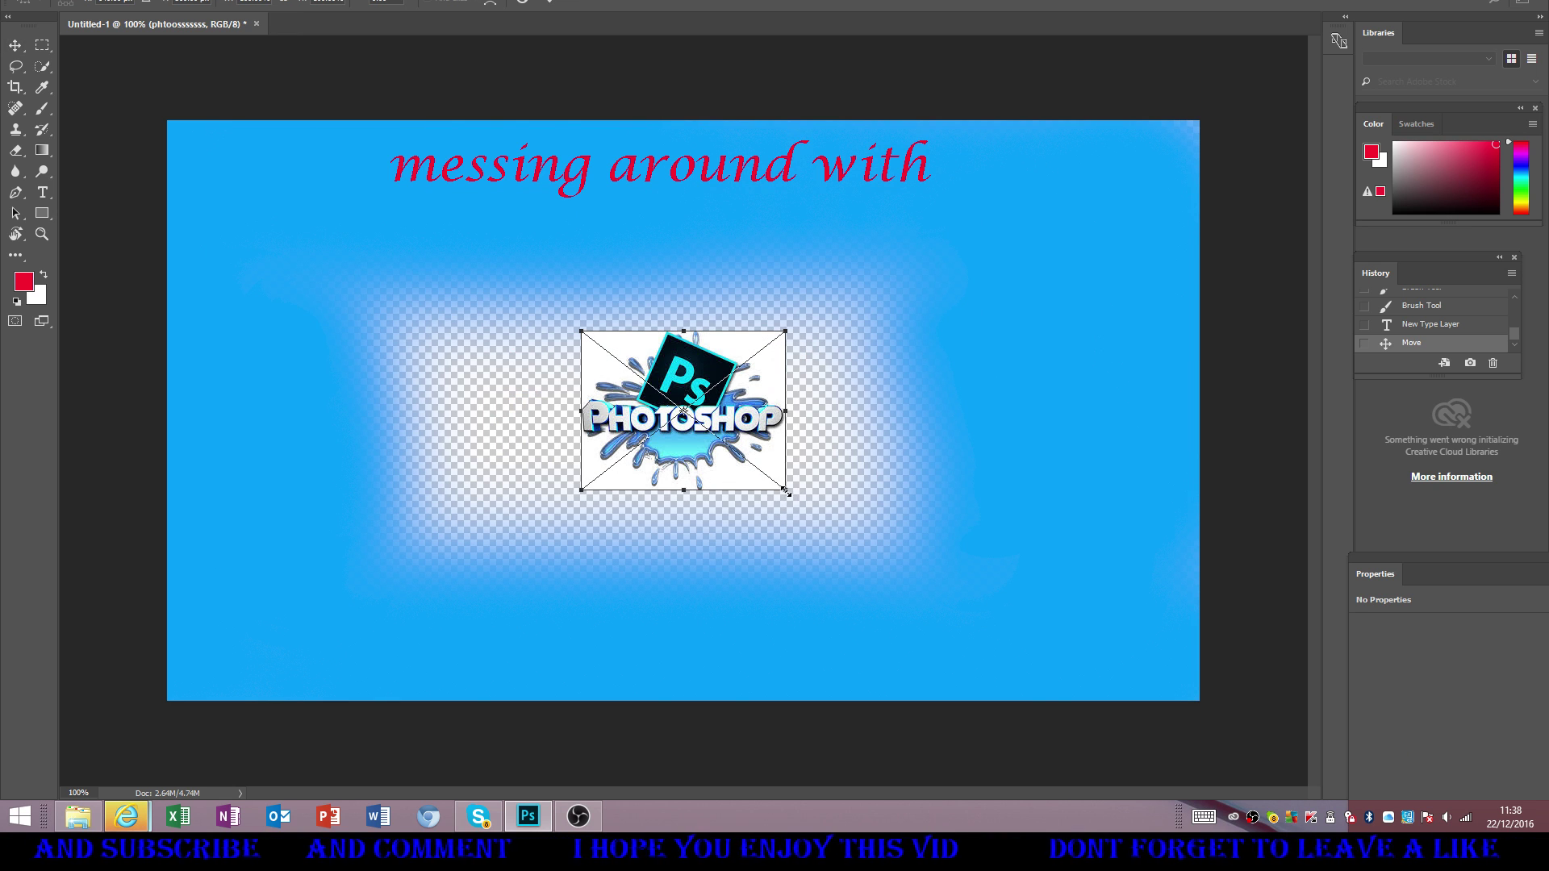
pyautogui.moveTo(786, 491); pyautogui.dragTo(1116, 571)
pyautogui.moveTo(821, 465); pyautogui.dragTo(700, 446)
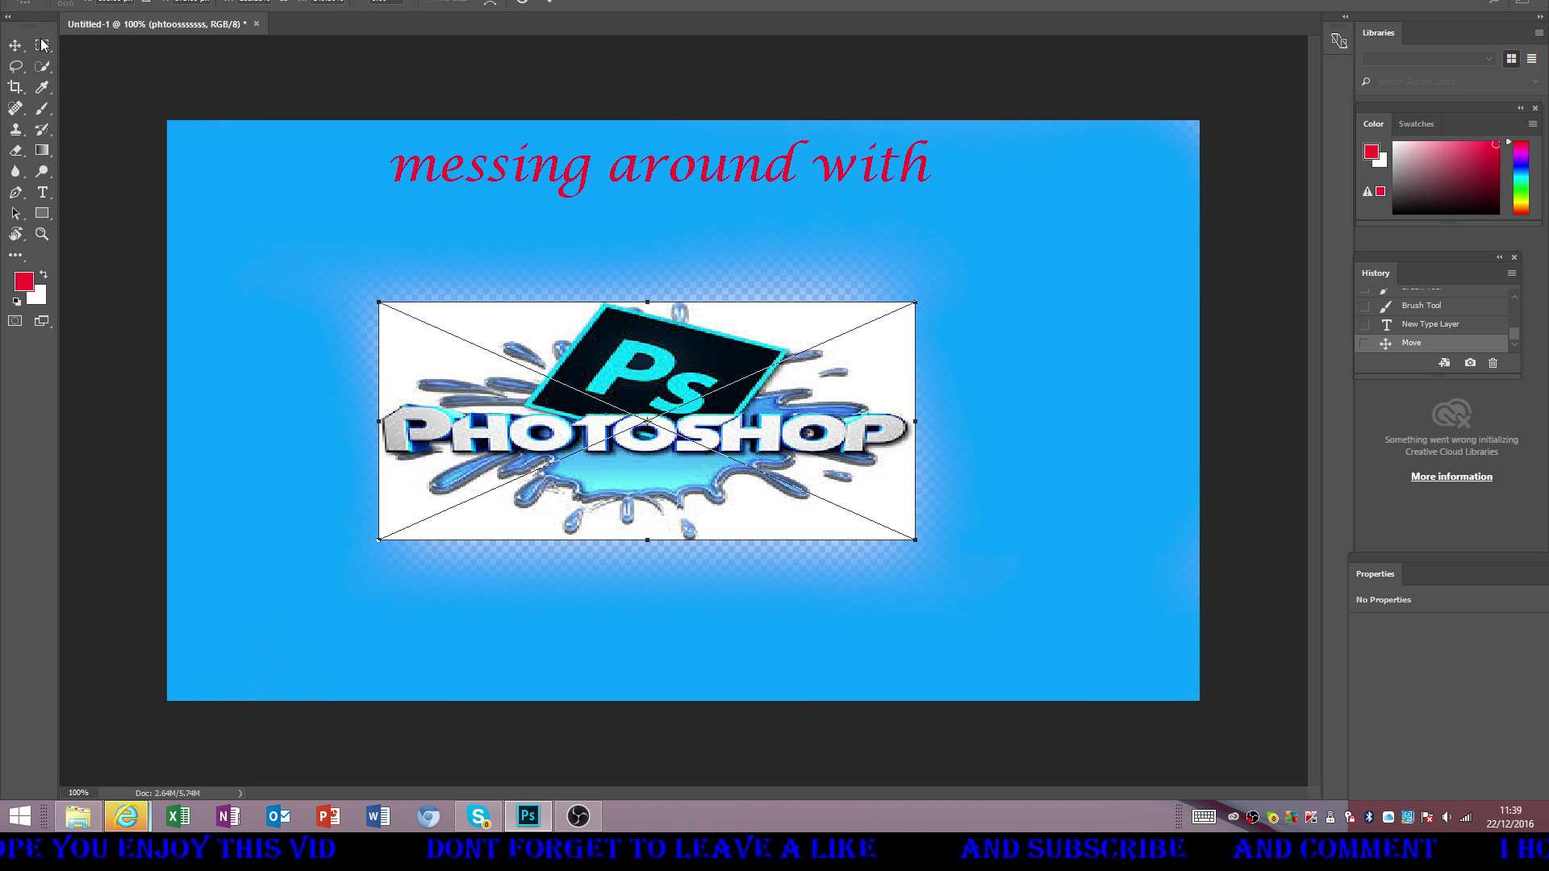
# - Commit the Photoshop logo's new size and position
pyautogui.click(44, 0)
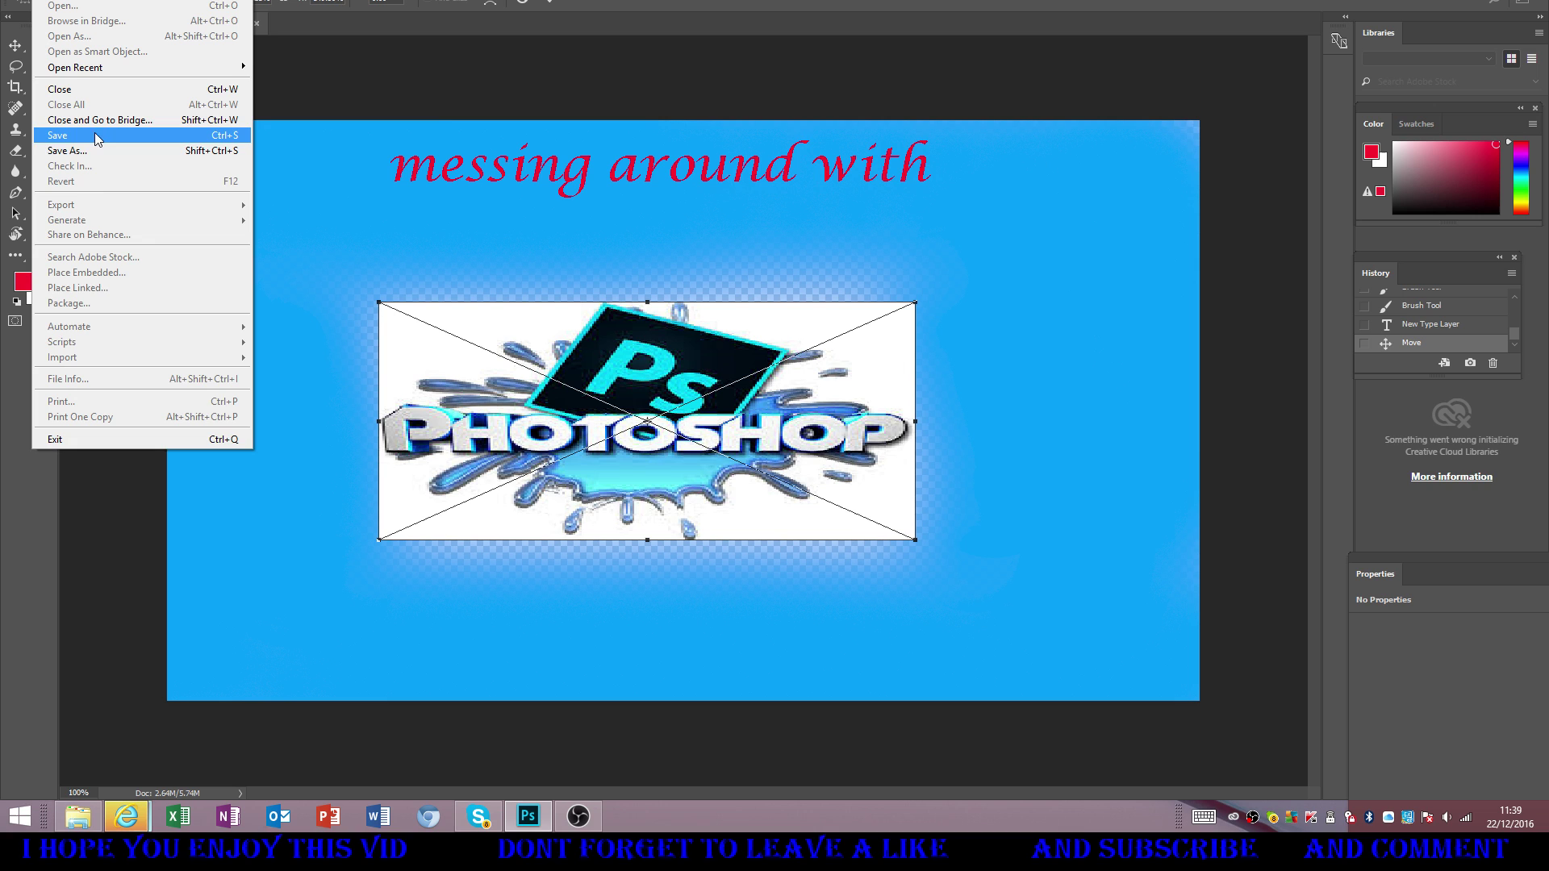
pyautogui.click(360, 242)
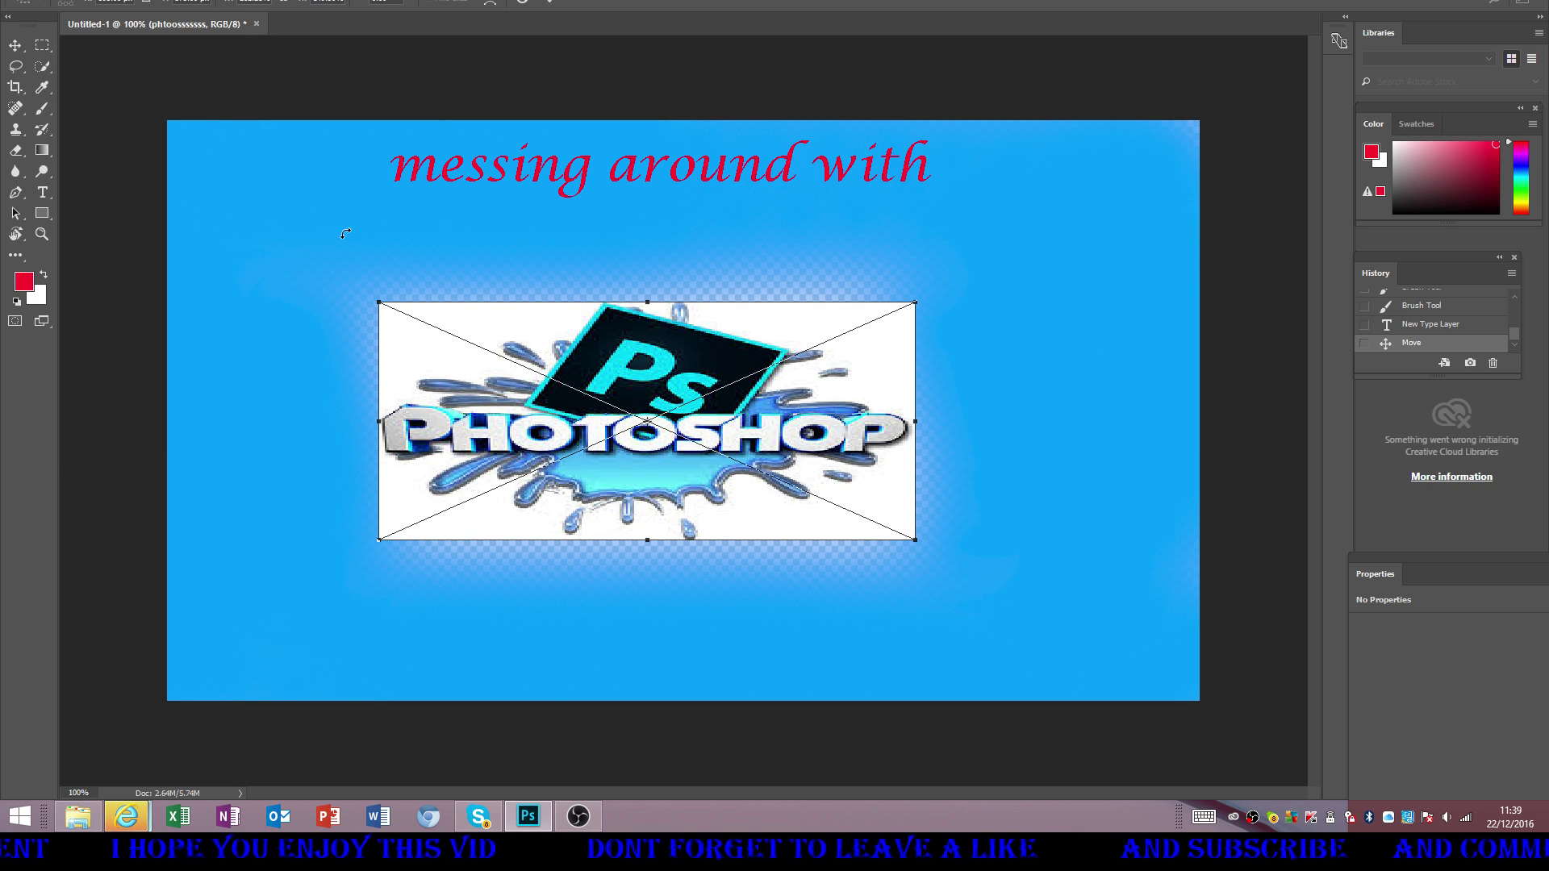
pyautogui.click(551, 1)
# - Place testing buy.png as a linked image in the canvas's lower-right corner
pyautogui.click(42, 1)
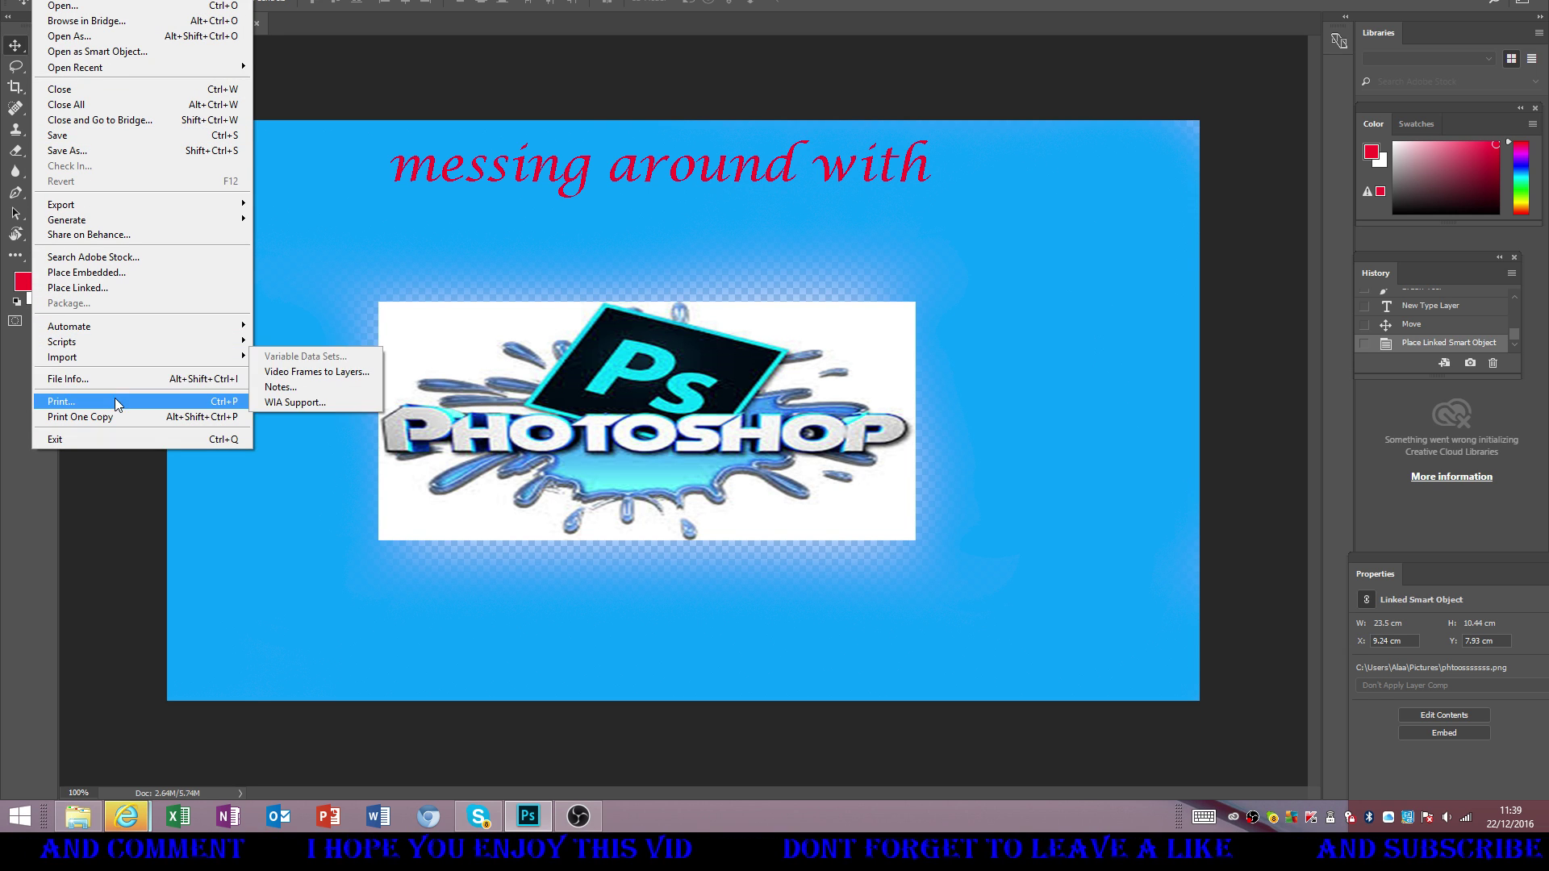
pyautogui.click(102, 288)
pyautogui.moveTo(971, 258); pyautogui.dragTo(973, 464)
pyautogui.click(509, 436)
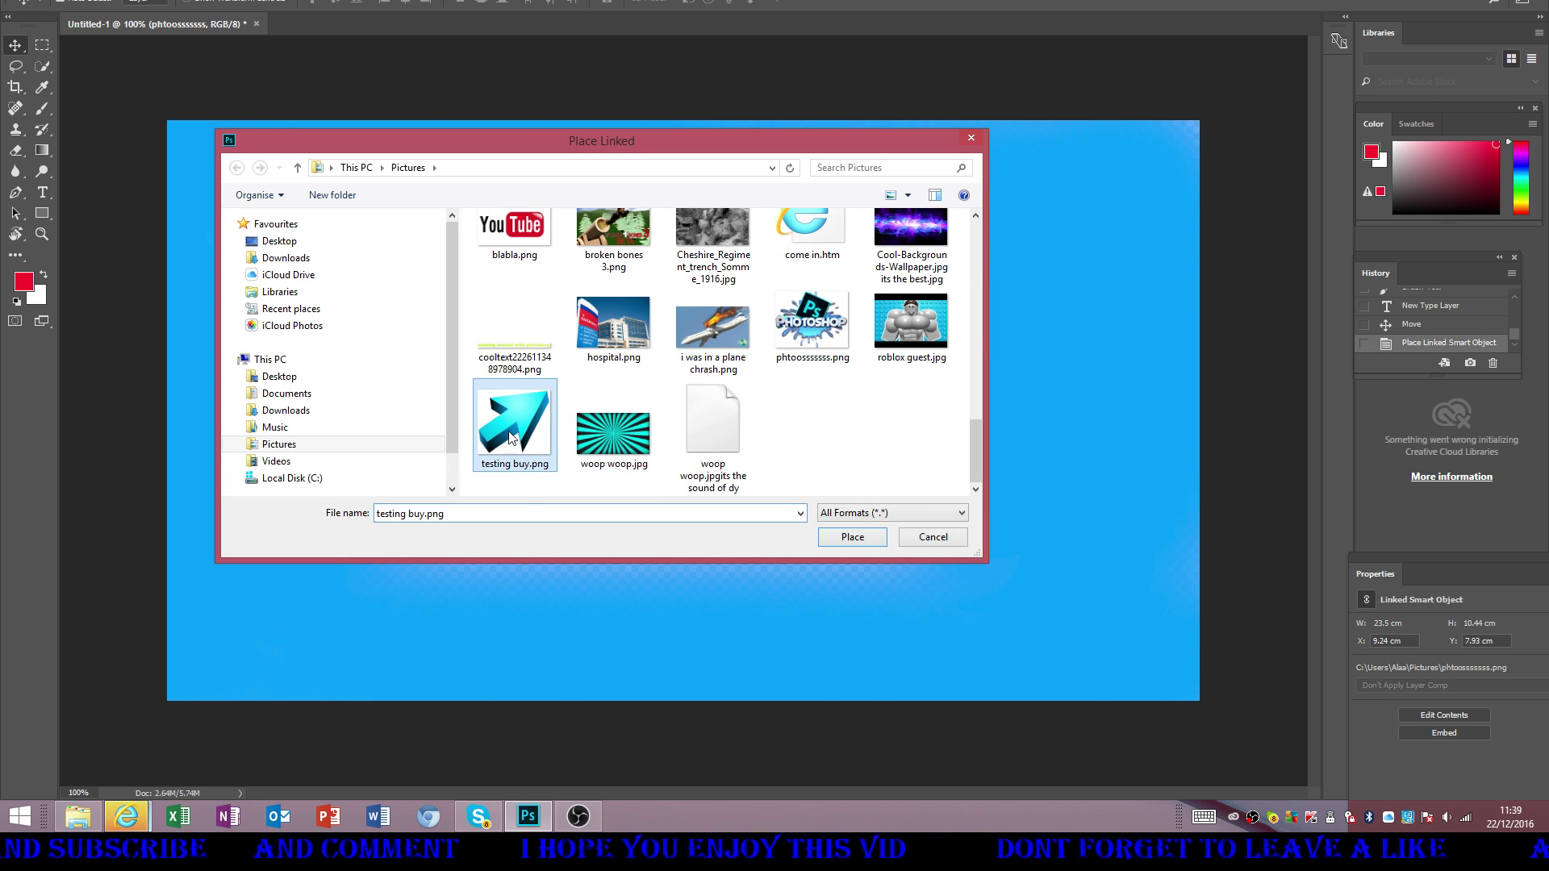
pyautogui.doubleClick(509, 443)
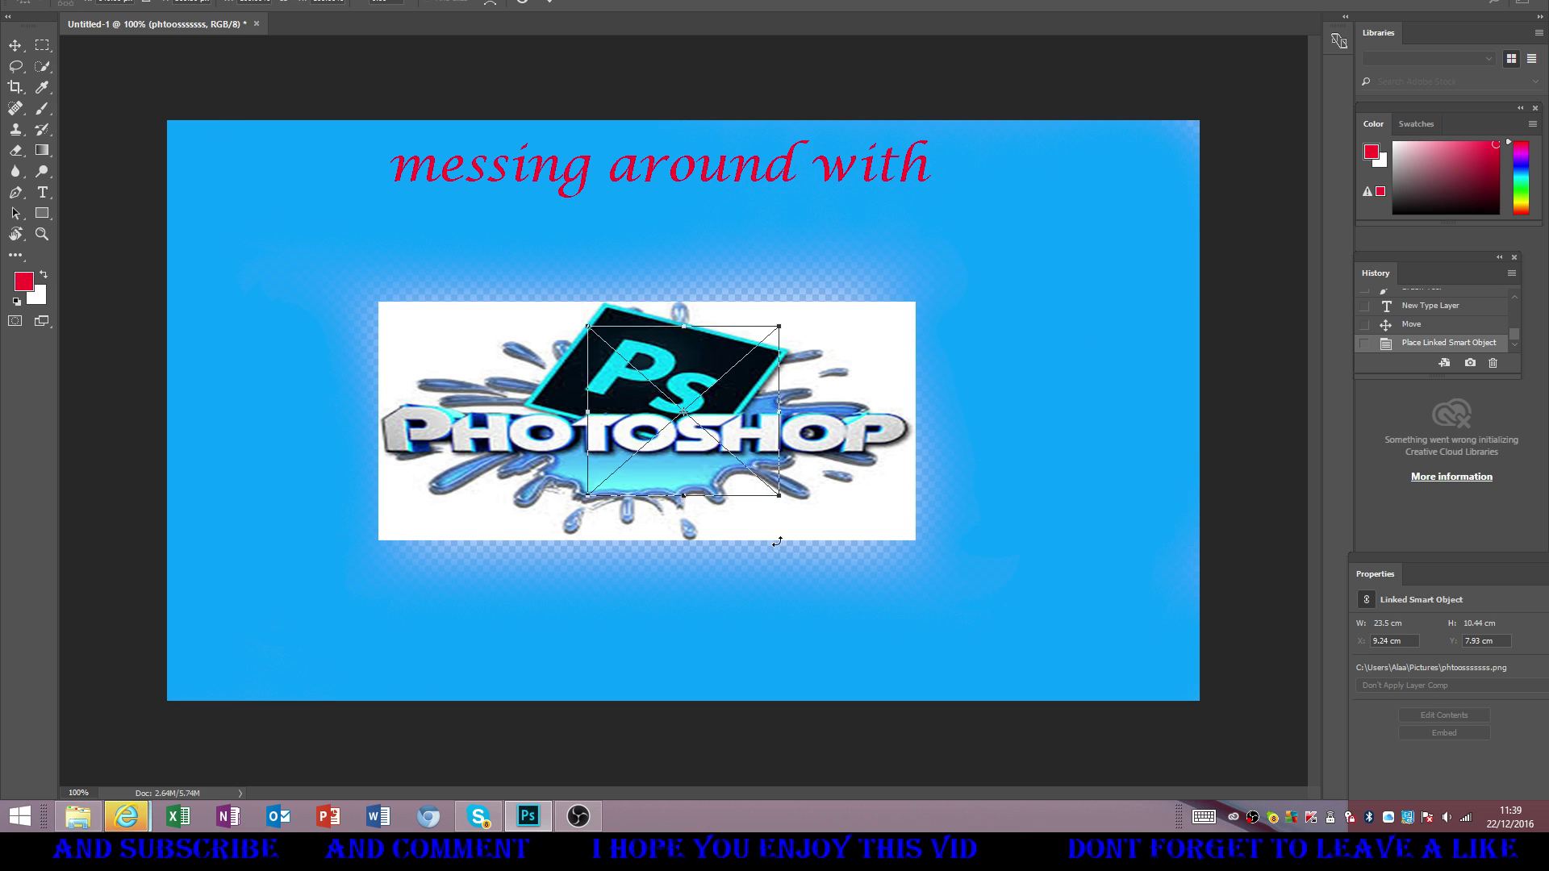
pyautogui.moveTo(645, 438); pyautogui.dragTo(1061, 643)
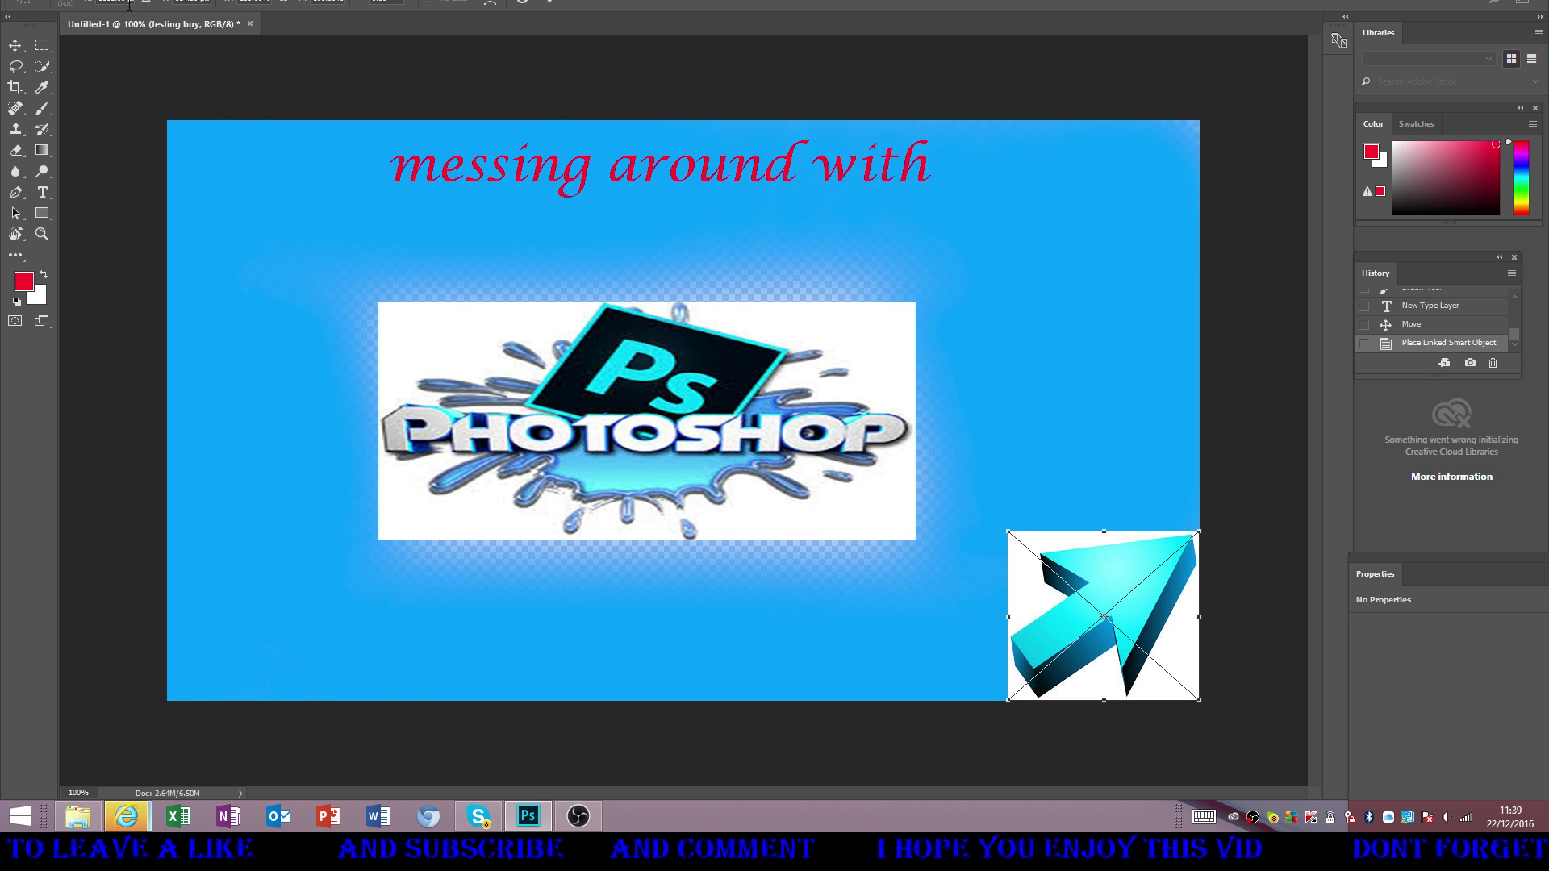
# - Warp the arrow image to bend it and confirm placing it
pyautogui.click(493, 3)
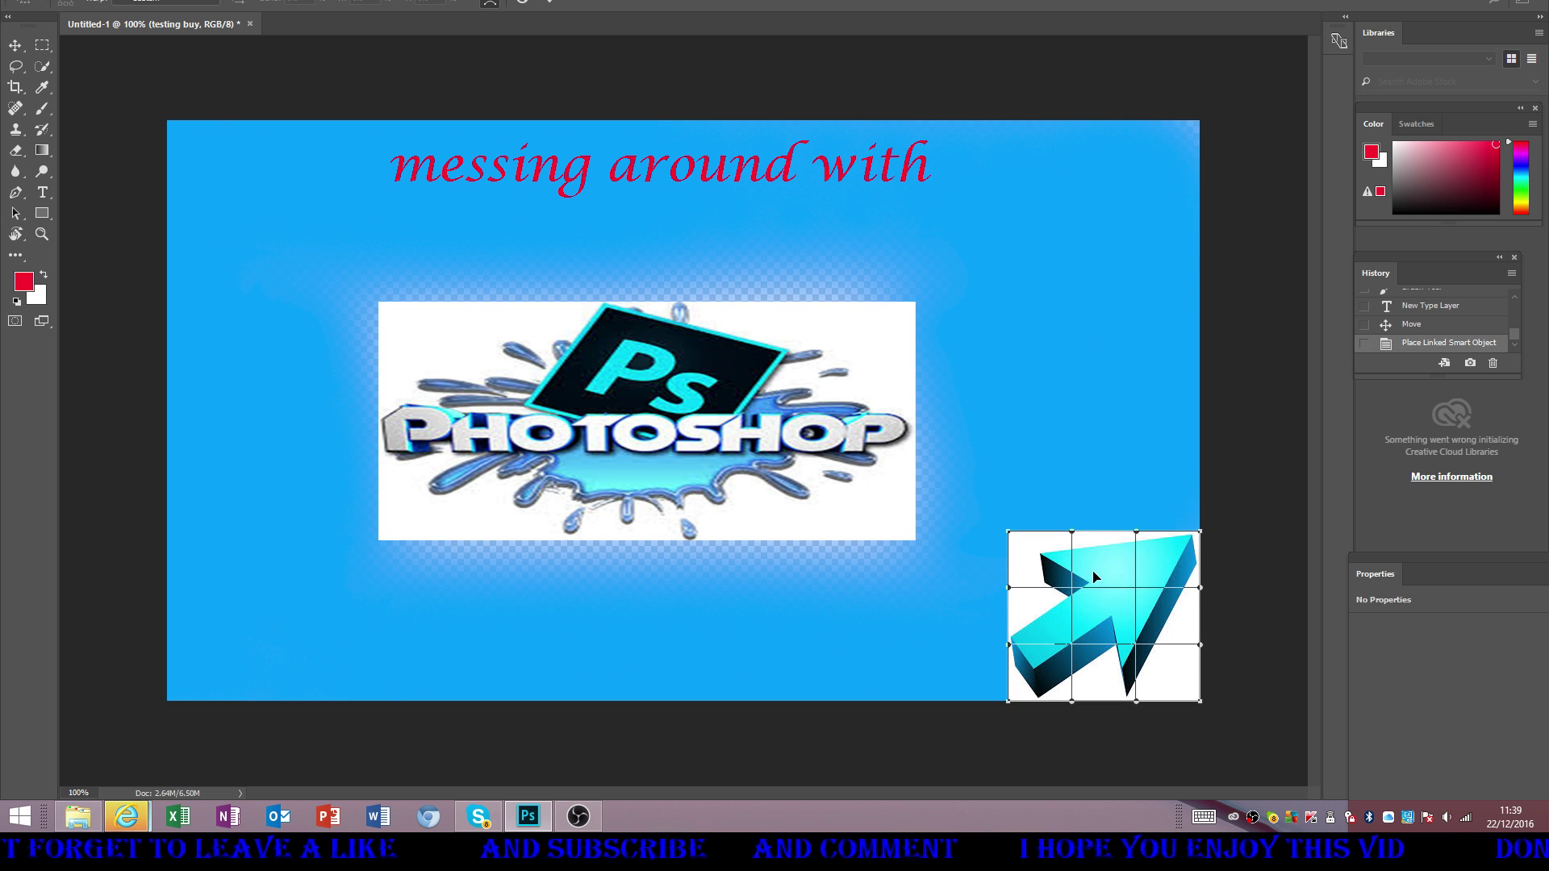
pyautogui.moveTo(1094, 576)
pyautogui.mouseDown()
pyautogui.moveTo(1077, 601)
pyautogui.moveTo(1100, 578)
pyautogui.mouseUp()
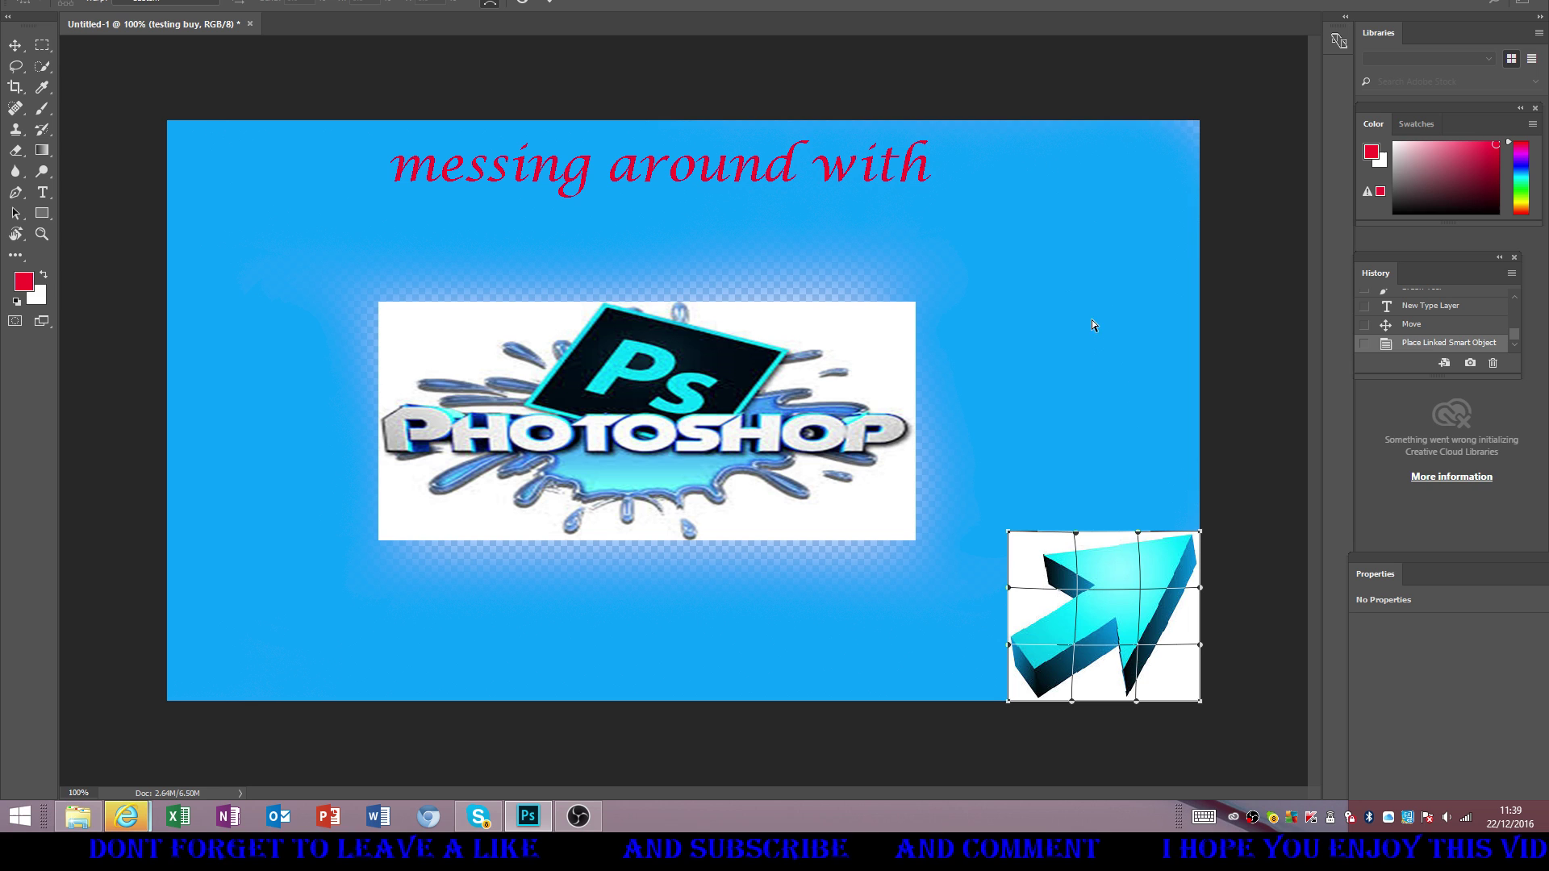
pyautogui.click(18, 236)
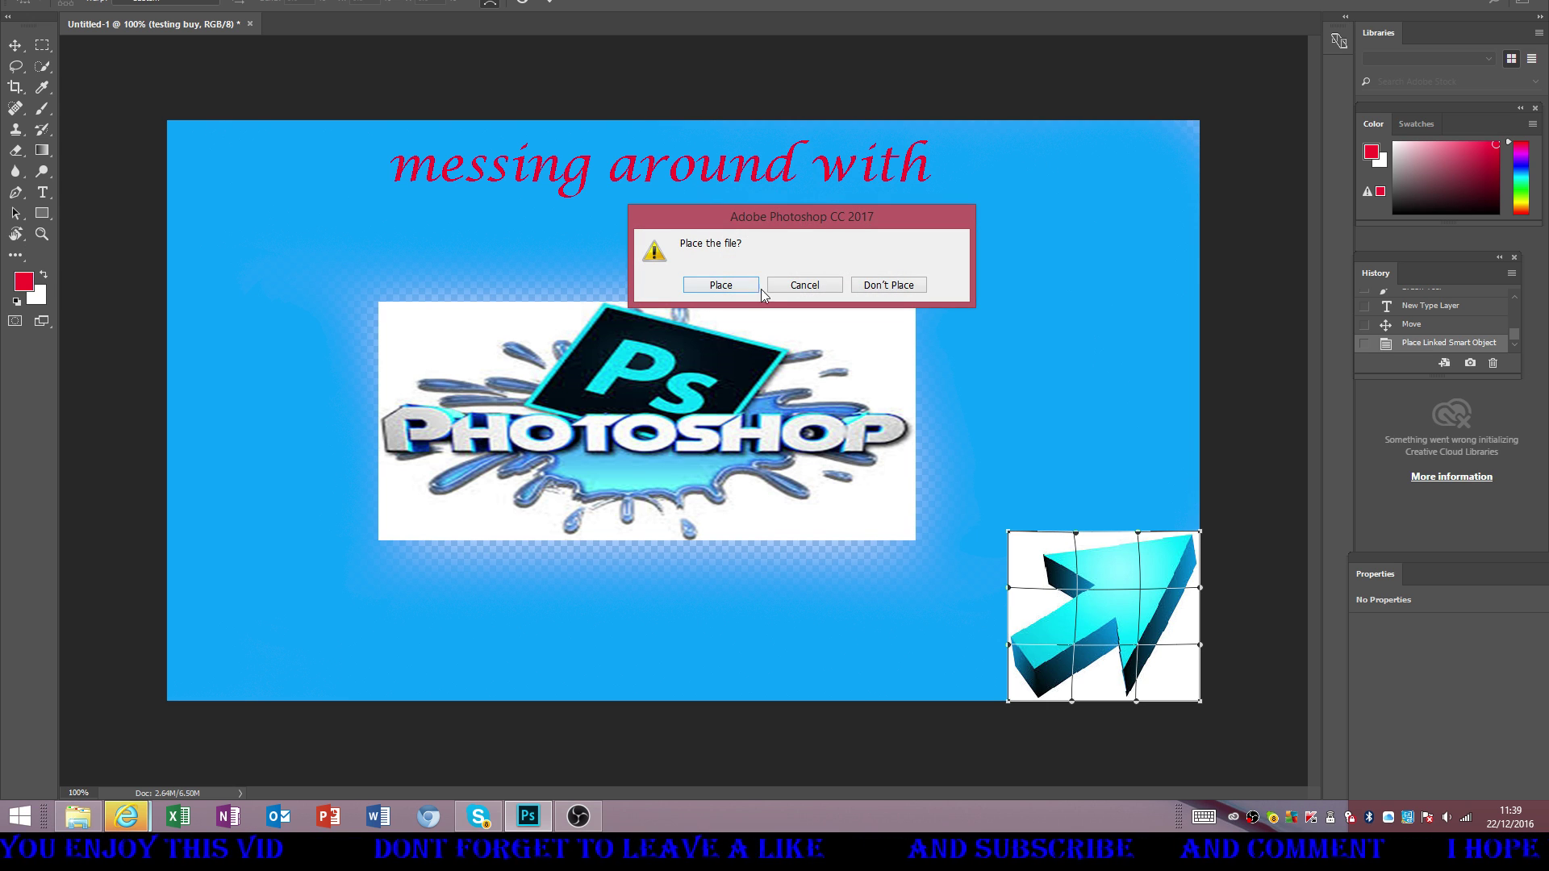
pyautogui.click(721, 284)
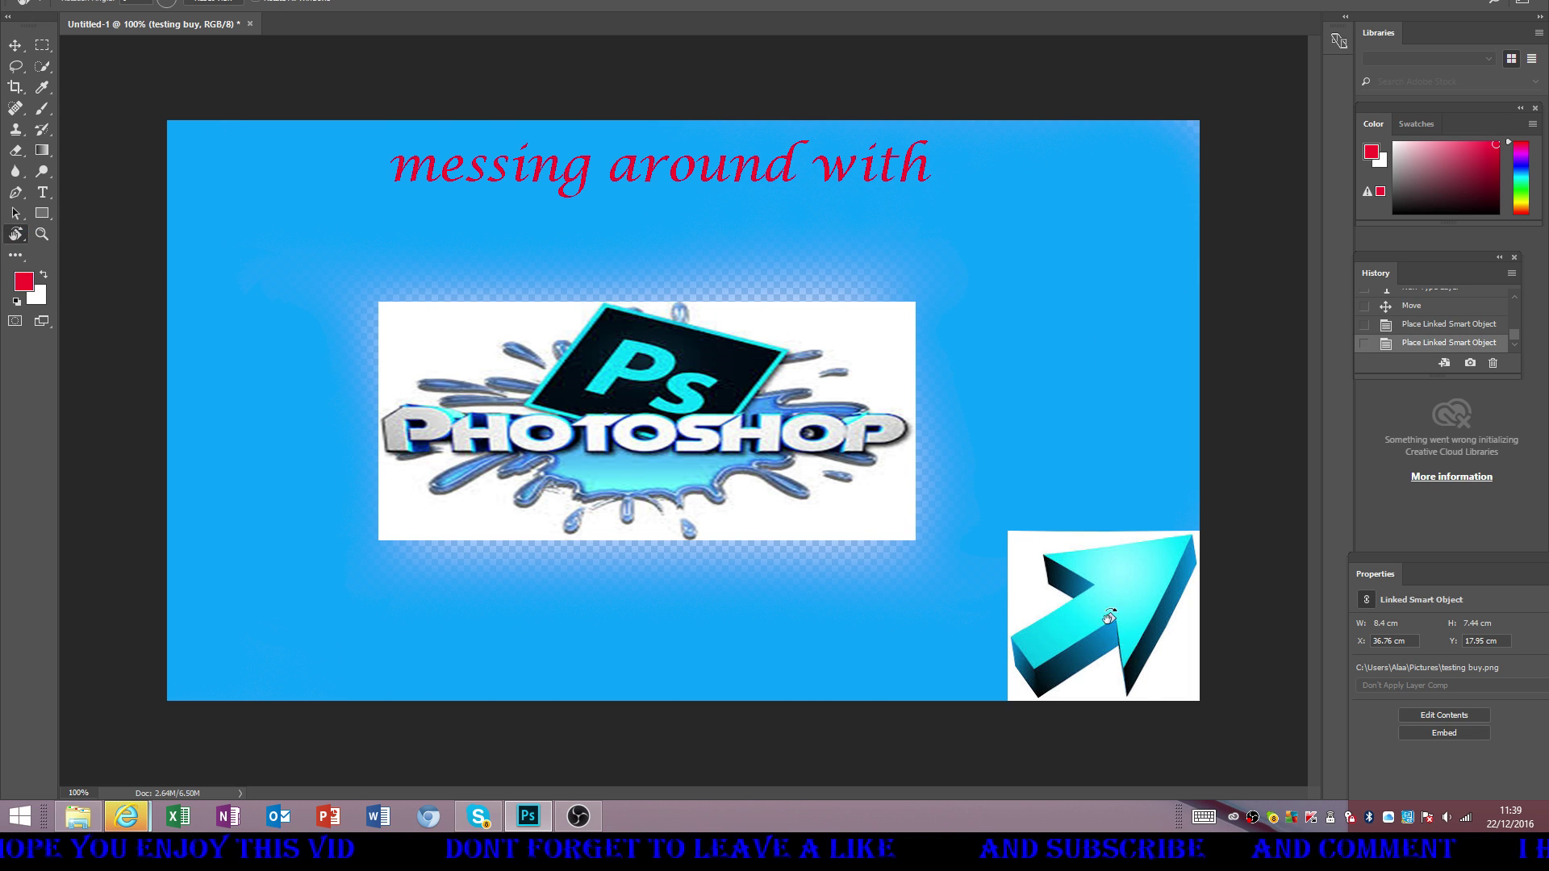
pyautogui.click(1091, 580)
pyautogui.moveTo(1090, 581); pyautogui.dragTo(1065, 555)
pyautogui.moveTo(1079, 609); pyautogui.dragTo(1115, 593)
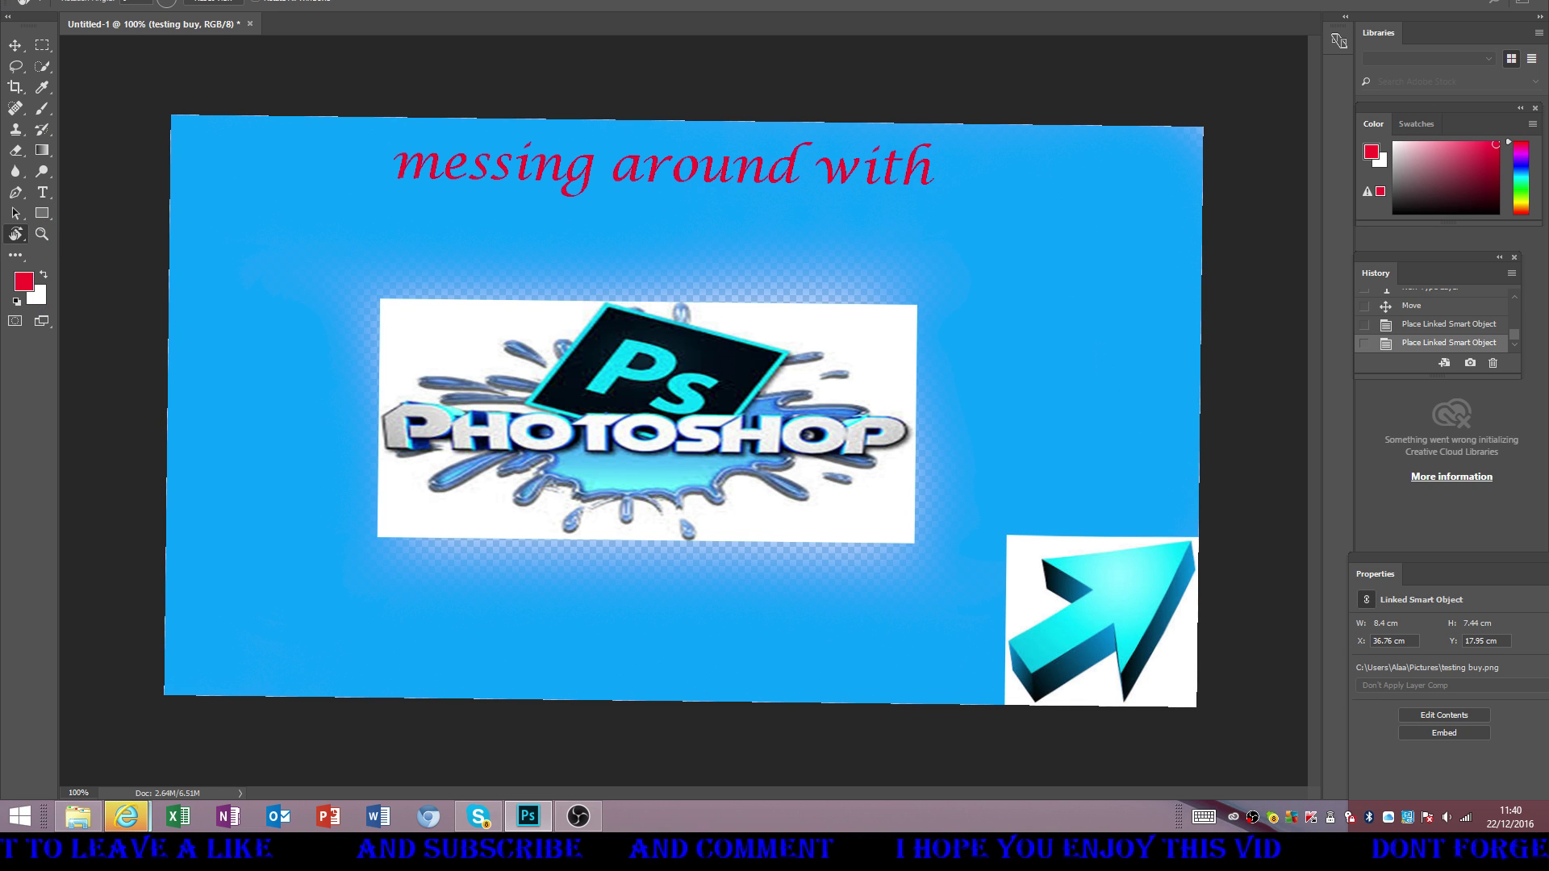
pyautogui.click(40, 4)
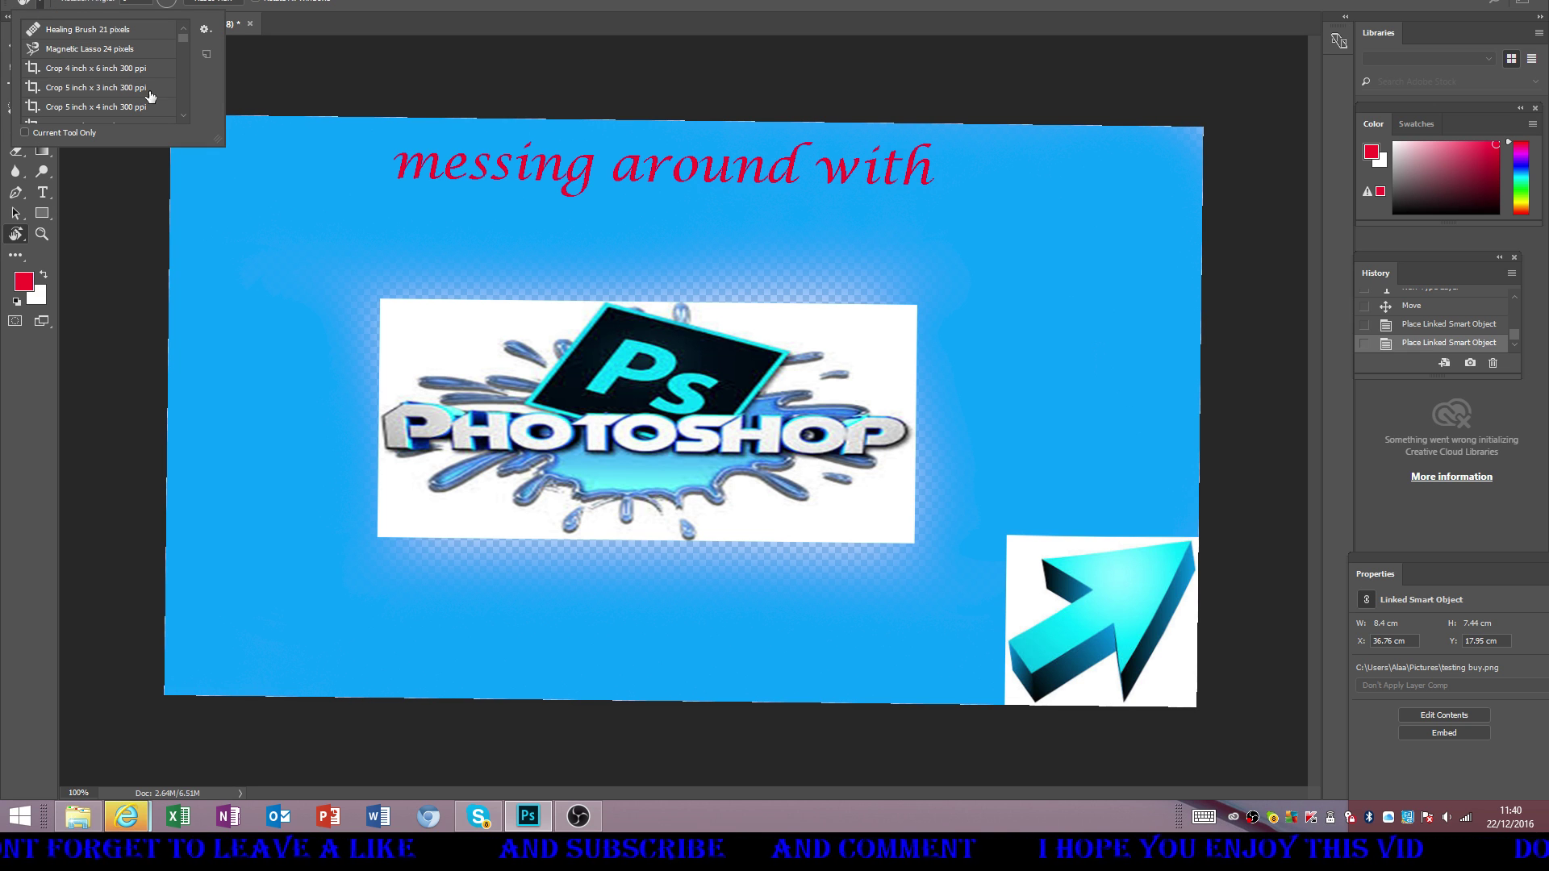
pyautogui.moveTo(185, 41)
pyautogui.mouseDown()
pyautogui.moveTo(176, 126)
pyautogui.moveTo(181, 49)
pyautogui.mouseUp()
pyautogui.click(37, 7)
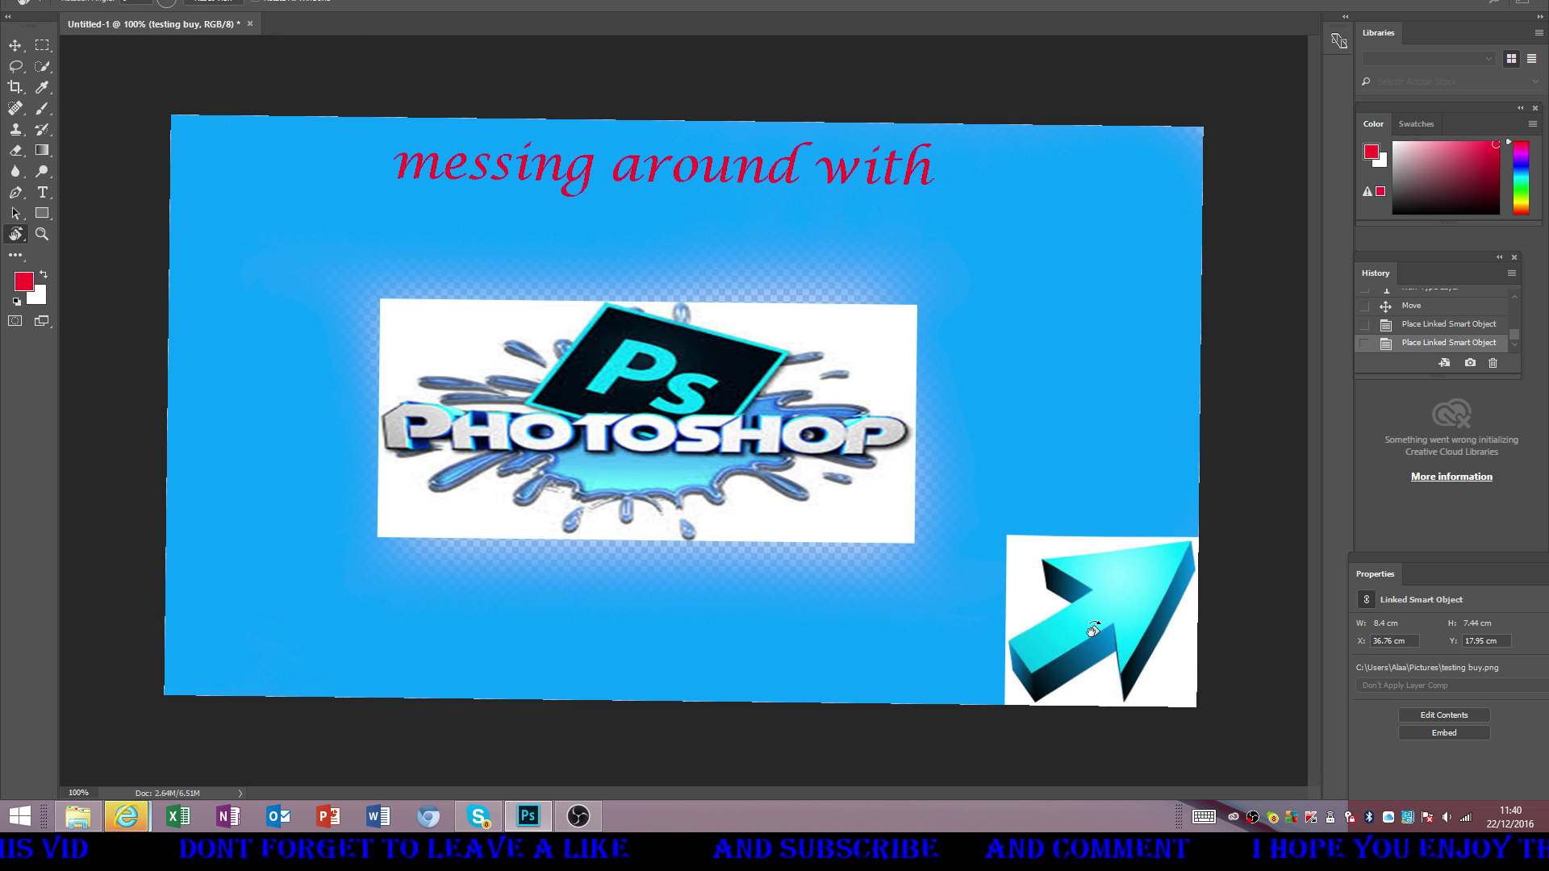
pyautogui.moveTo(606, 315)
pyautogui.mouseDown()
pyautogui.moveTo(577, 339)
pyautogui.moveTo(597, 309)
pyautogui.mouseUp()
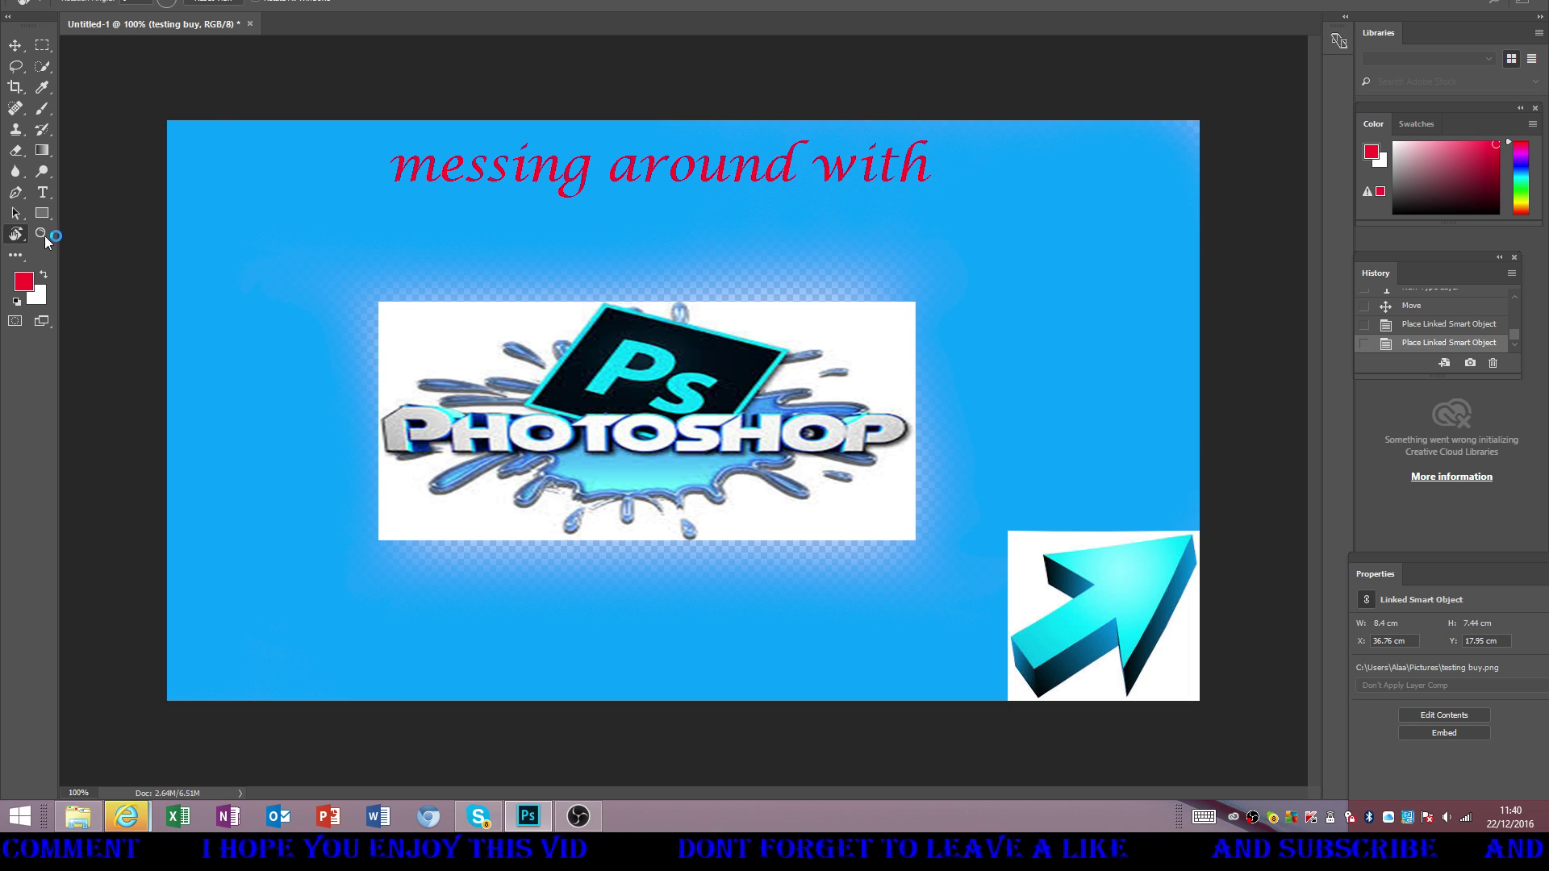
pyautogui.click(41, 274)
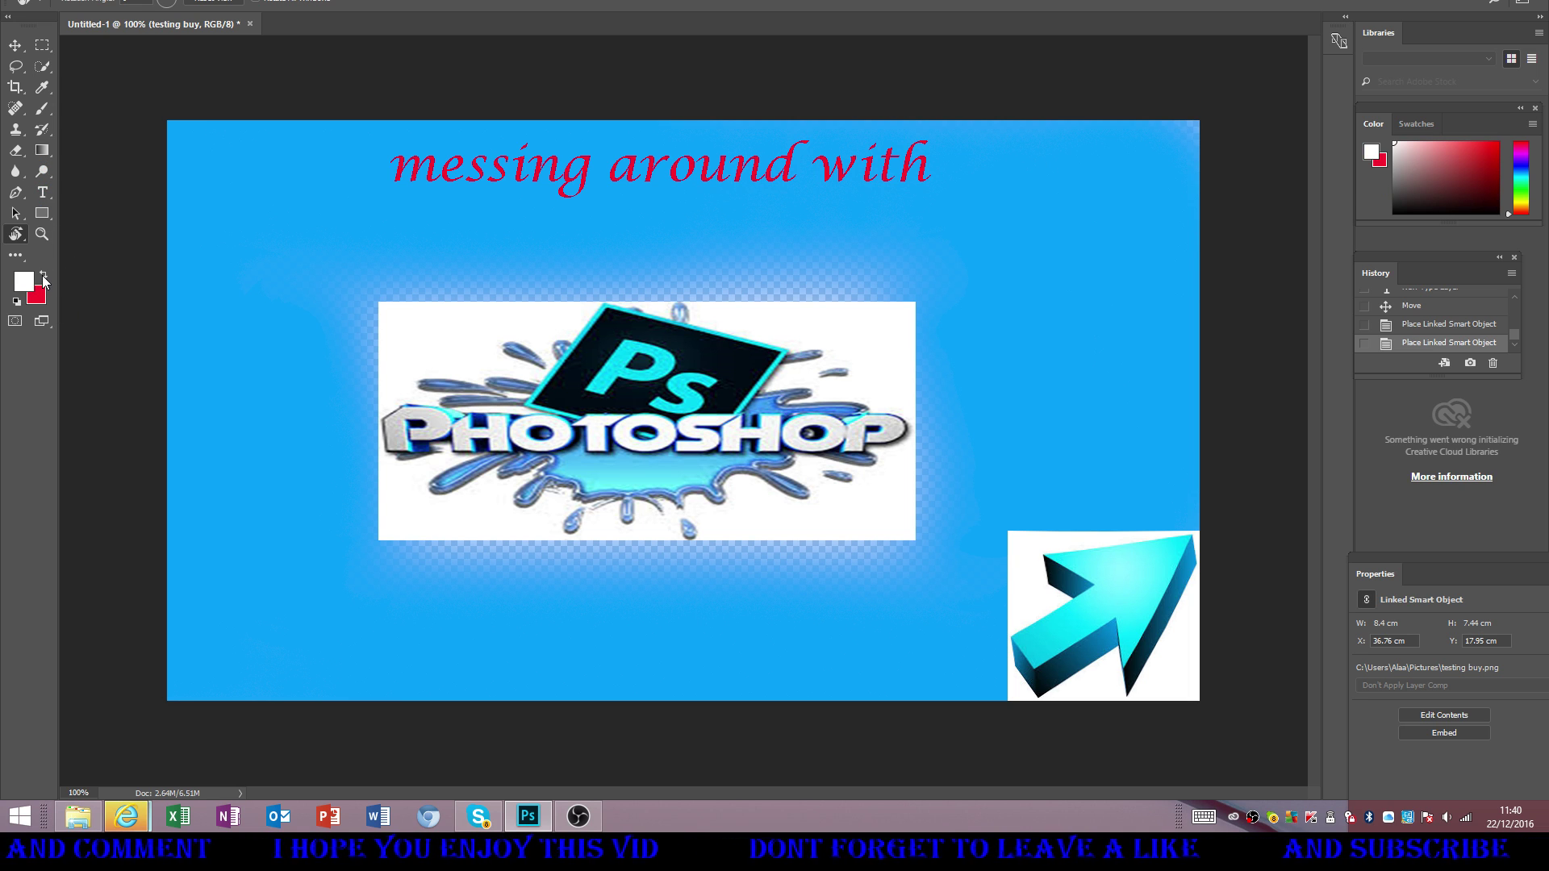
pyautogui.click(42, 271)
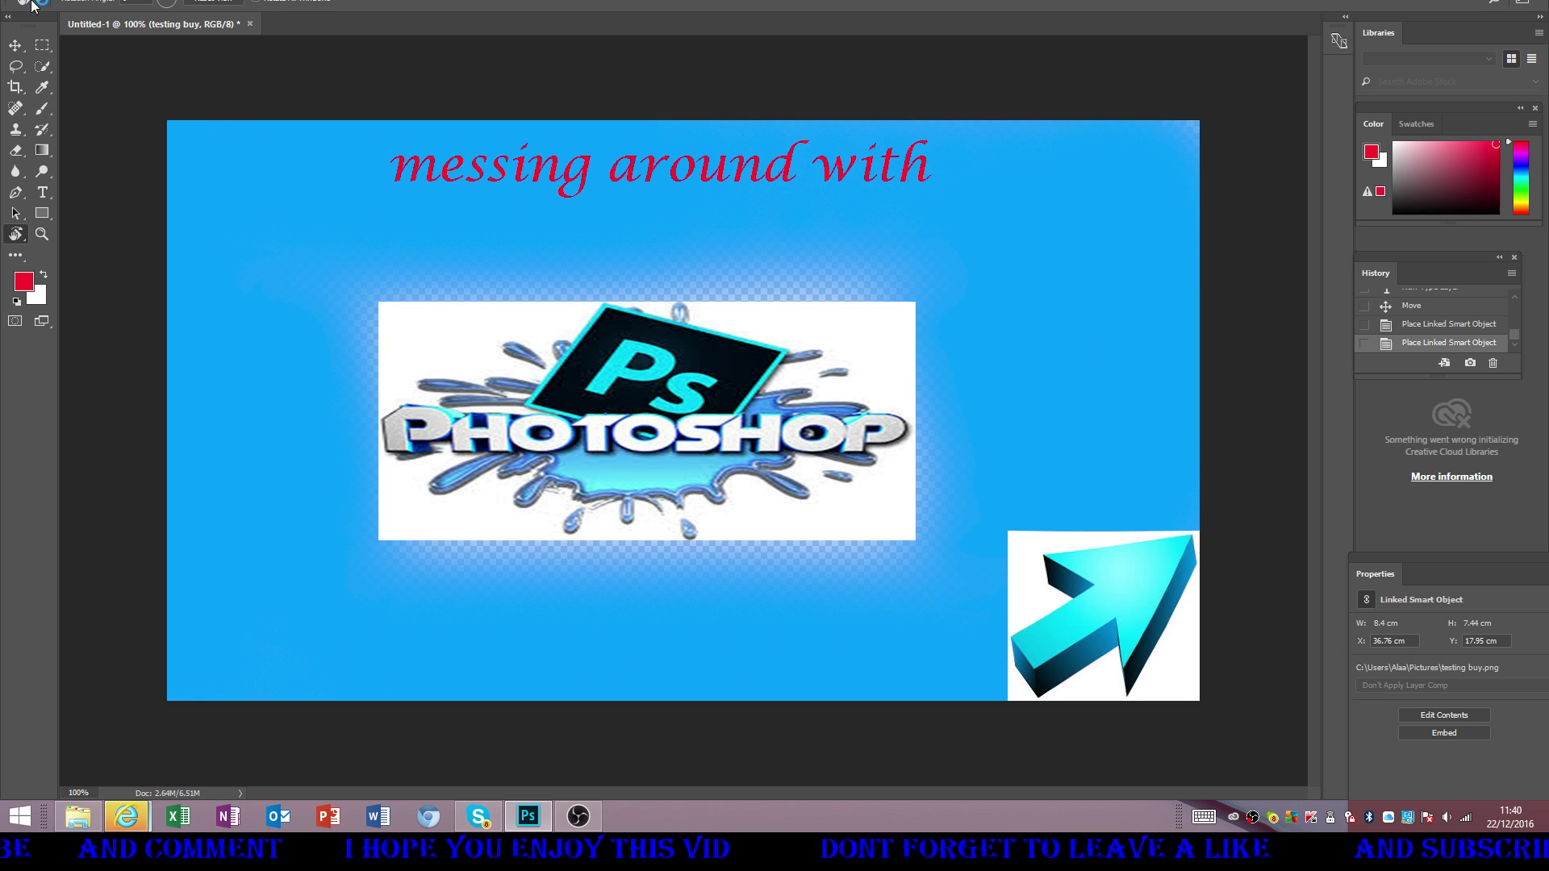
# - Shift the cyan arrow up and left, then nudge it slightly down
pyautogui.click(10, 49)
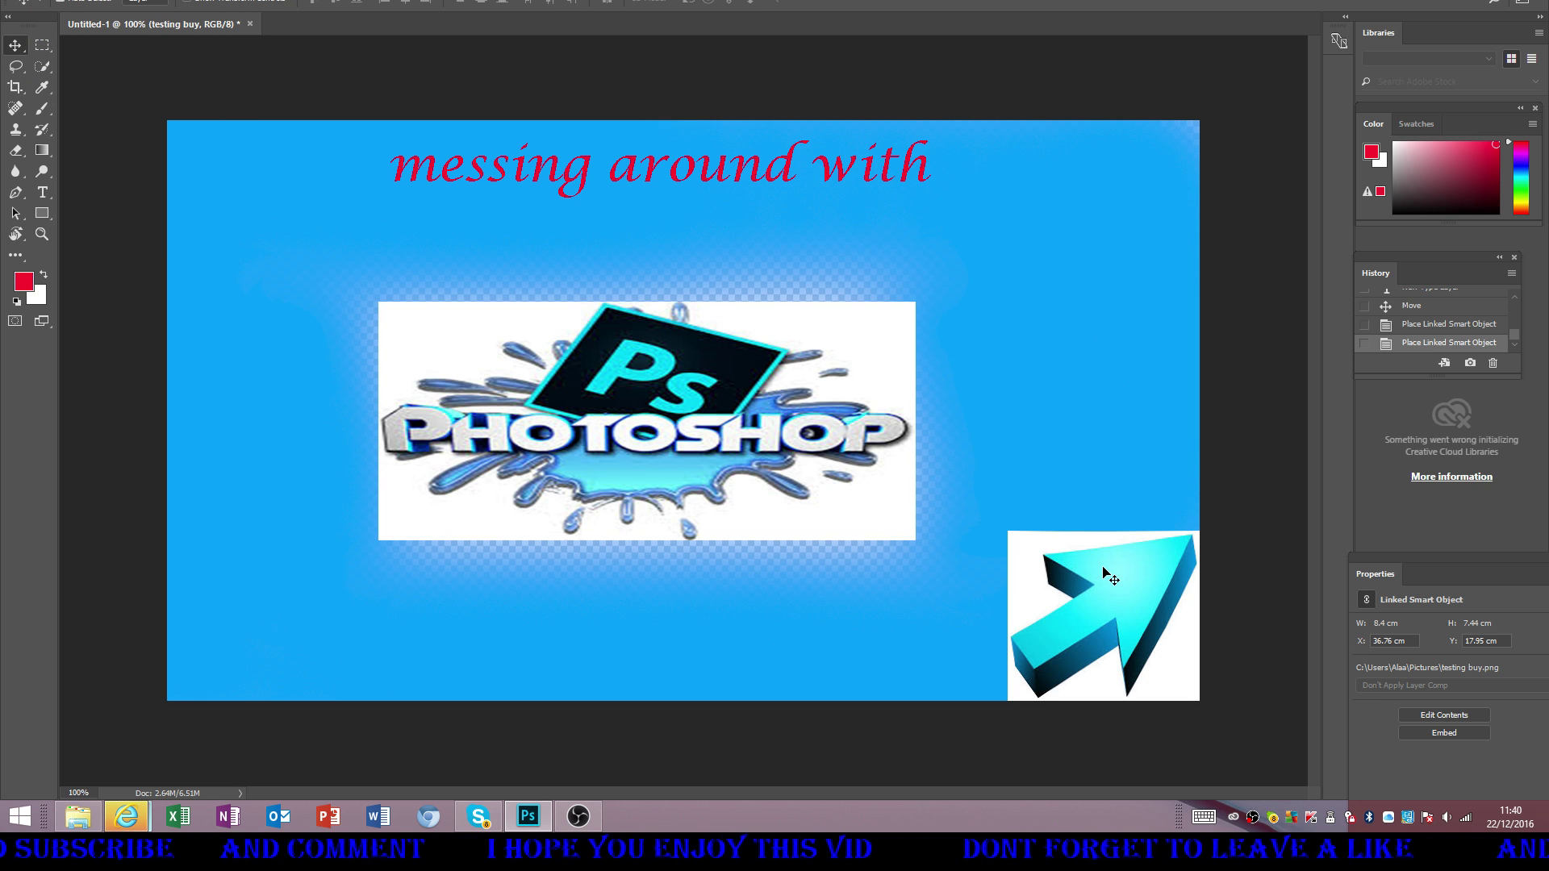
pyautogui.moveTo(1103, 570); pyautogui.dragTo(1067, 533)
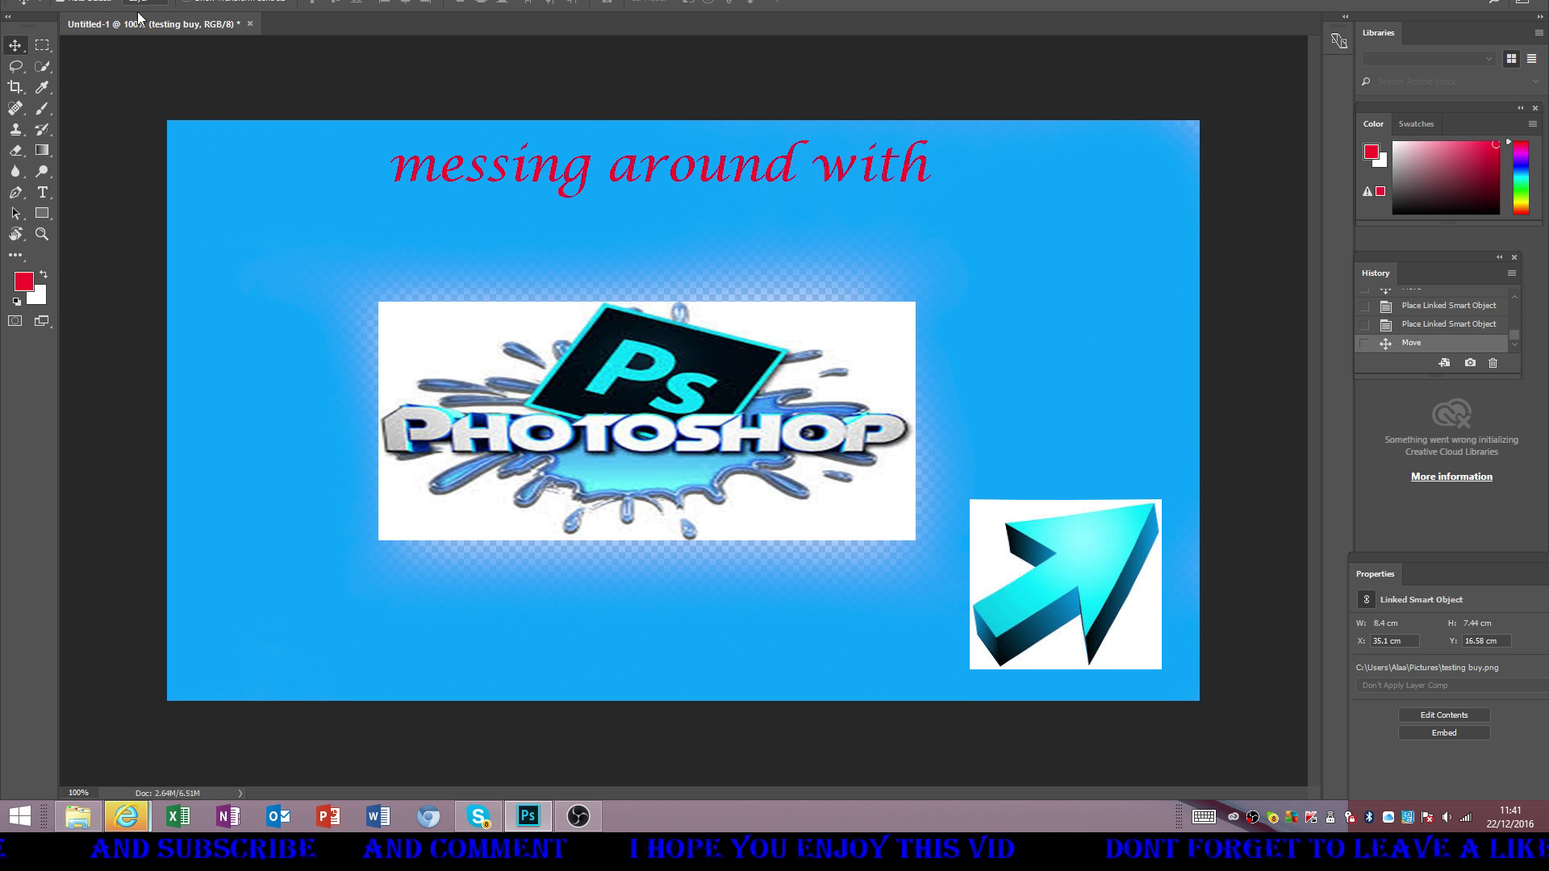
pyautogui.rightClick(1008, 586)
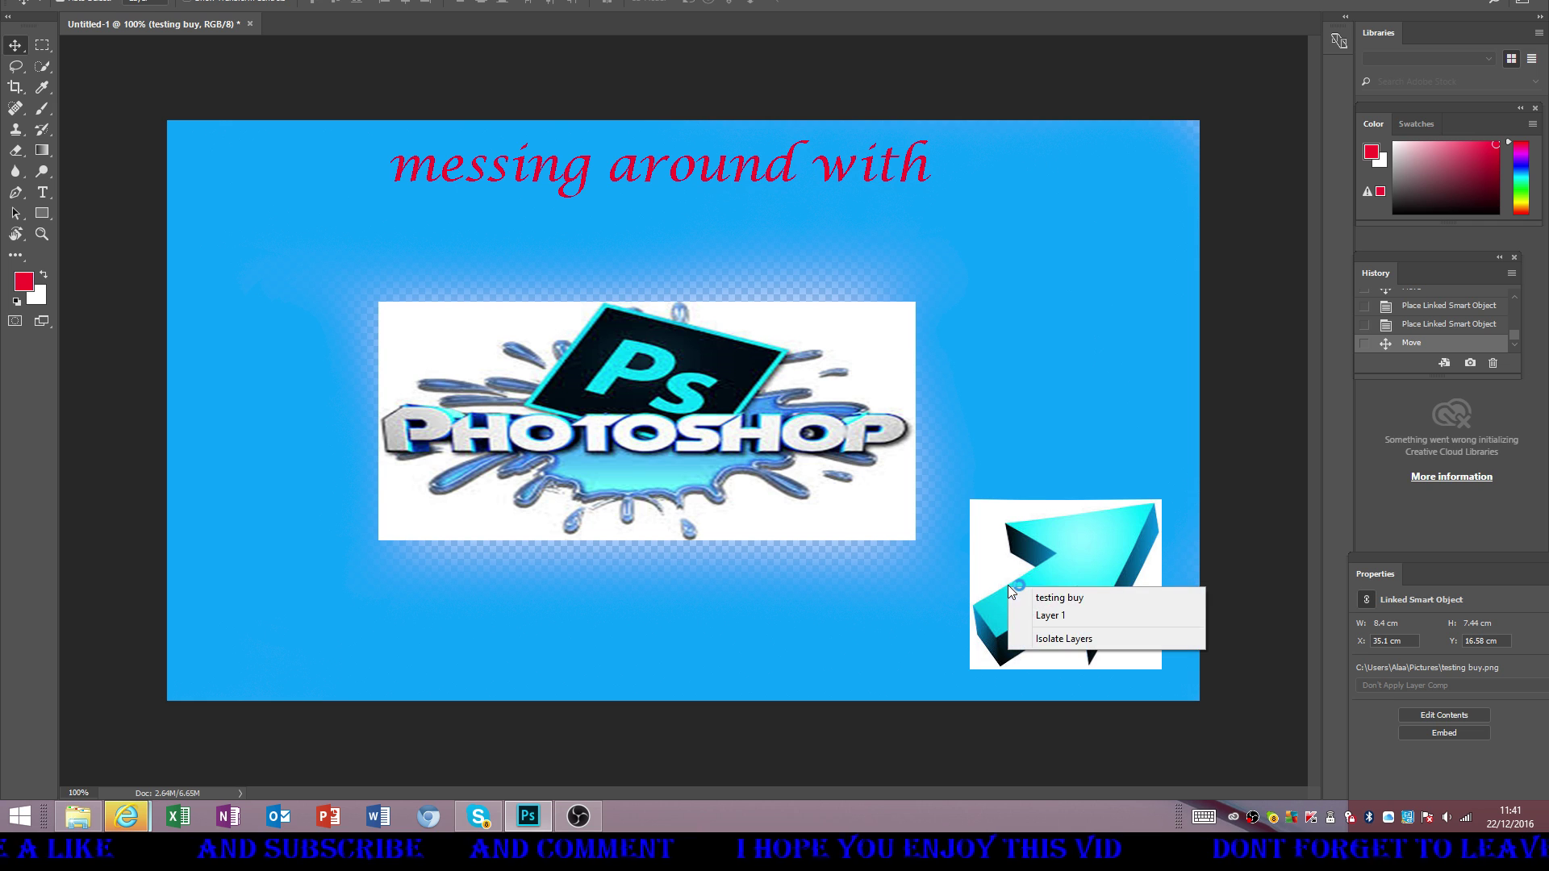
pyautogui.click(983, 655)
pyautogui.moveTo(975, 663)
pyautogui.mouseDown()
pyautogui.moveTo(961, 664)
pyautogui.moveTo(960, 642)
pyautogui.moveTo(985, 665)
pyautogui.mouseUp()
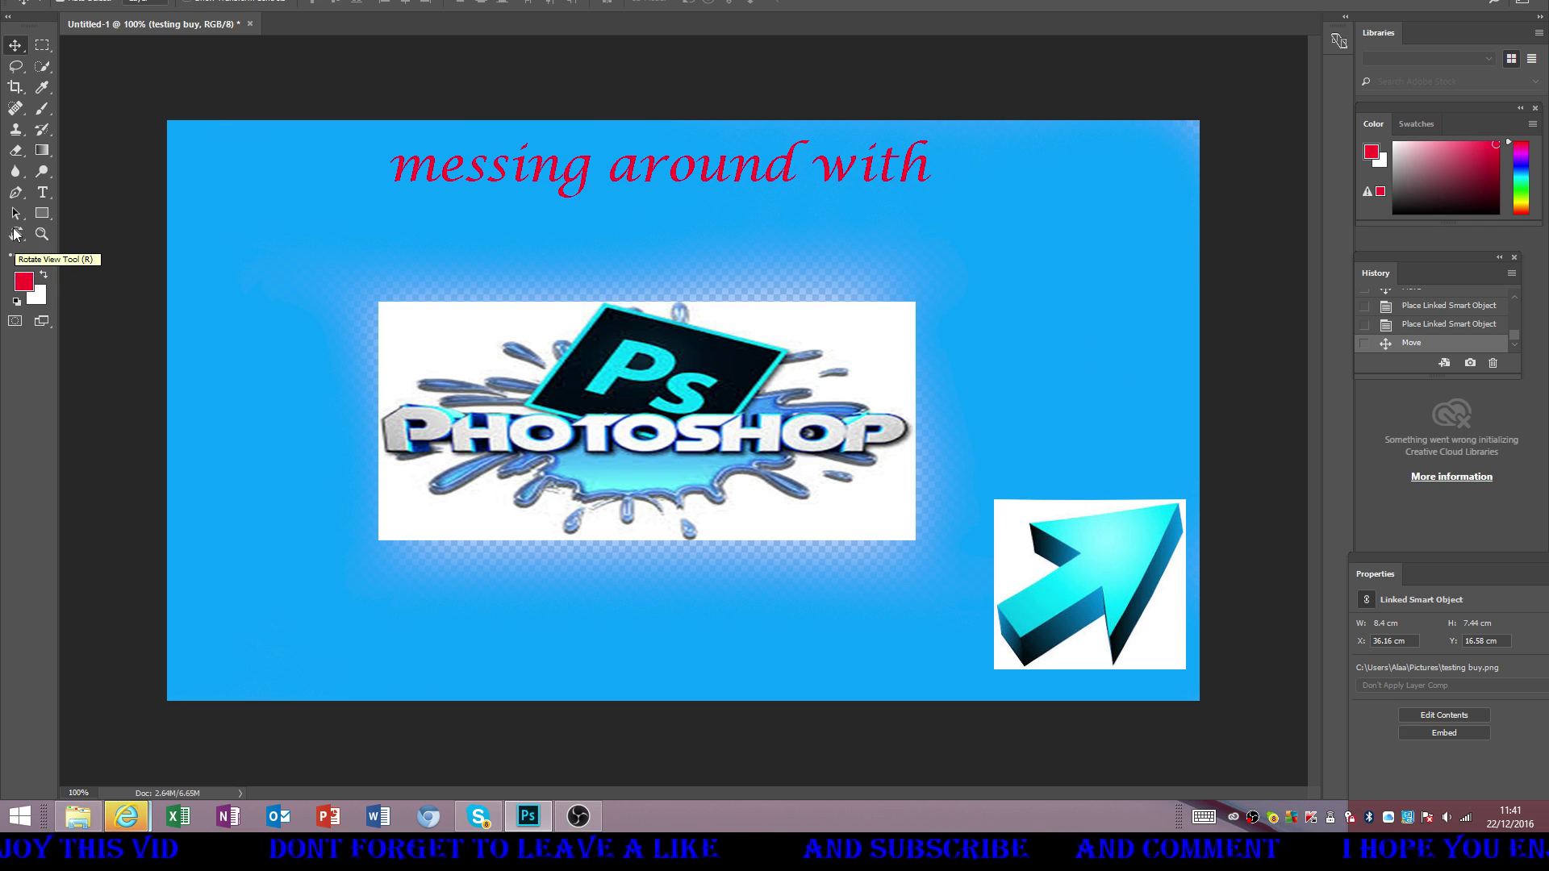
pyautogui.click(19, 253)
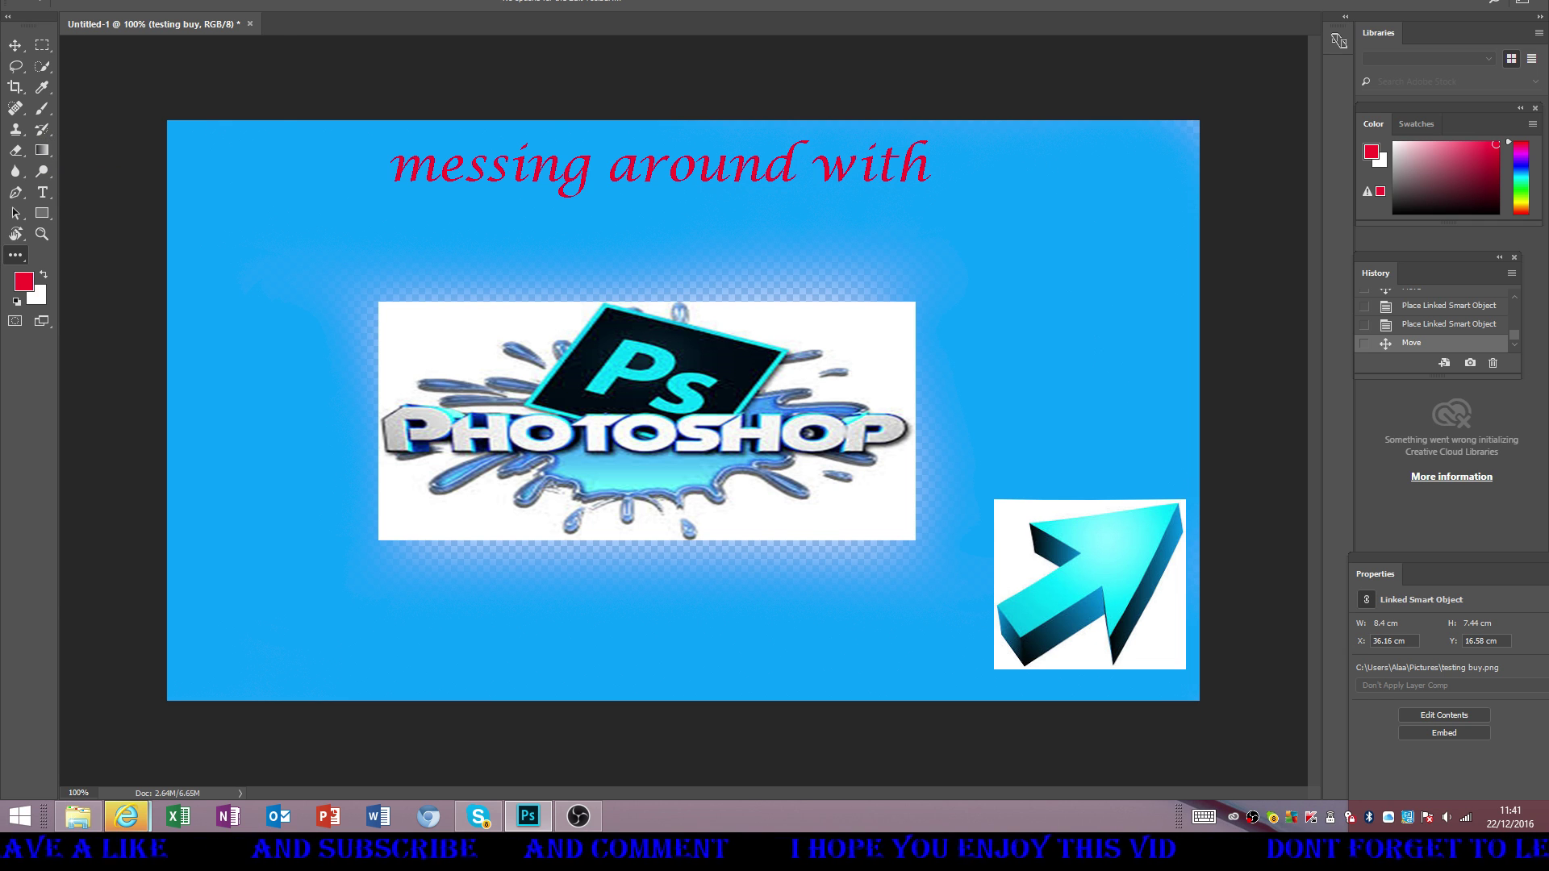
pyautogui.click(80, 2)
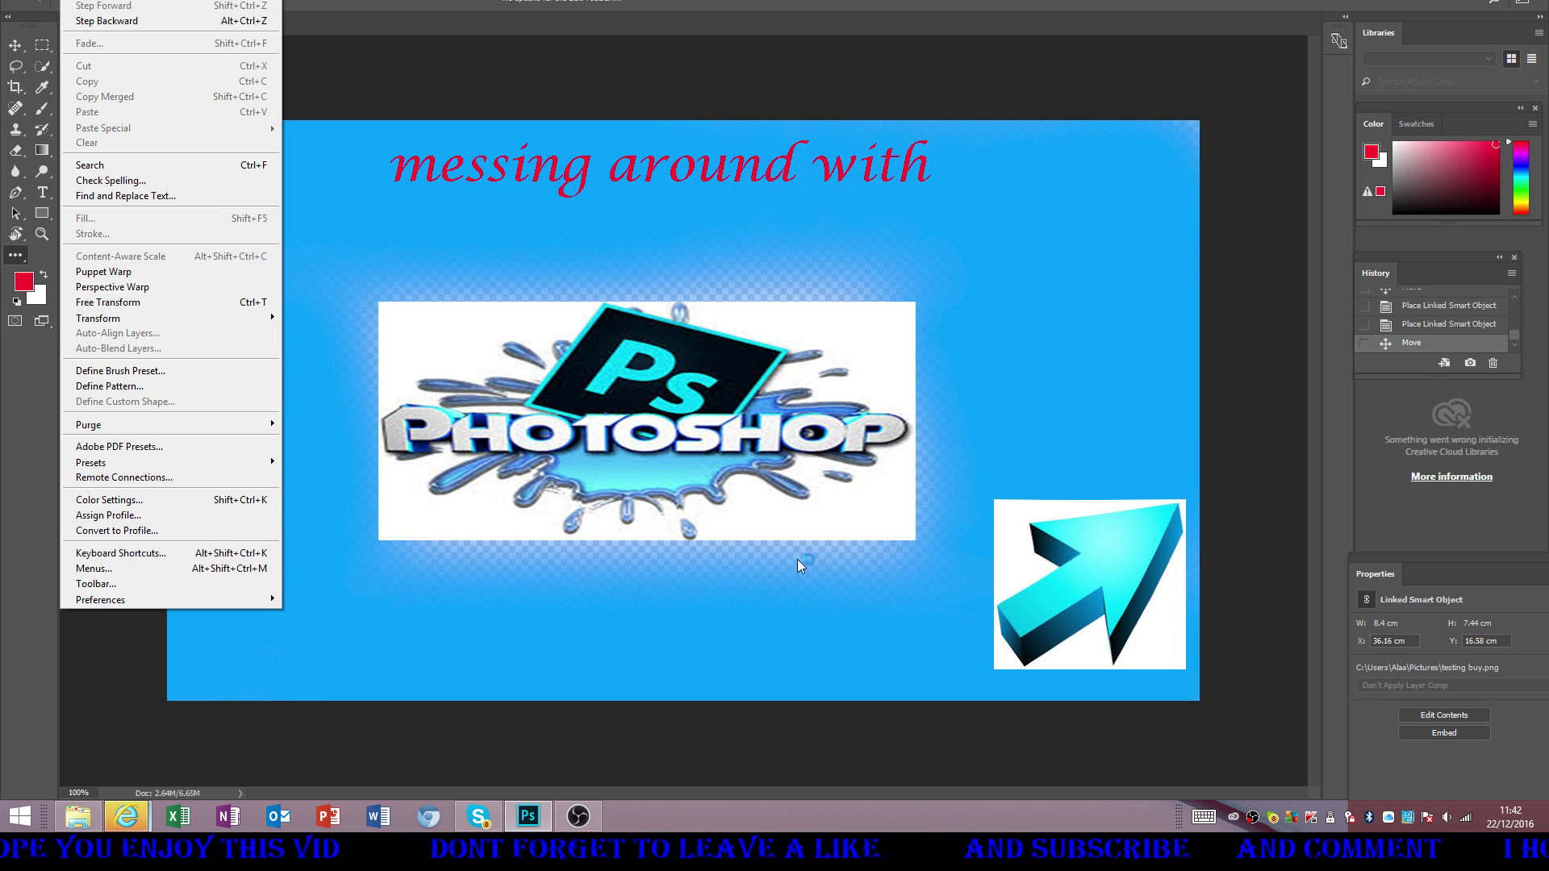
# - Lower the cyan arrow image slightly with the Move tool
pyautogui.click(1046, 541)
pyautogui.rightClick(1047, 540)
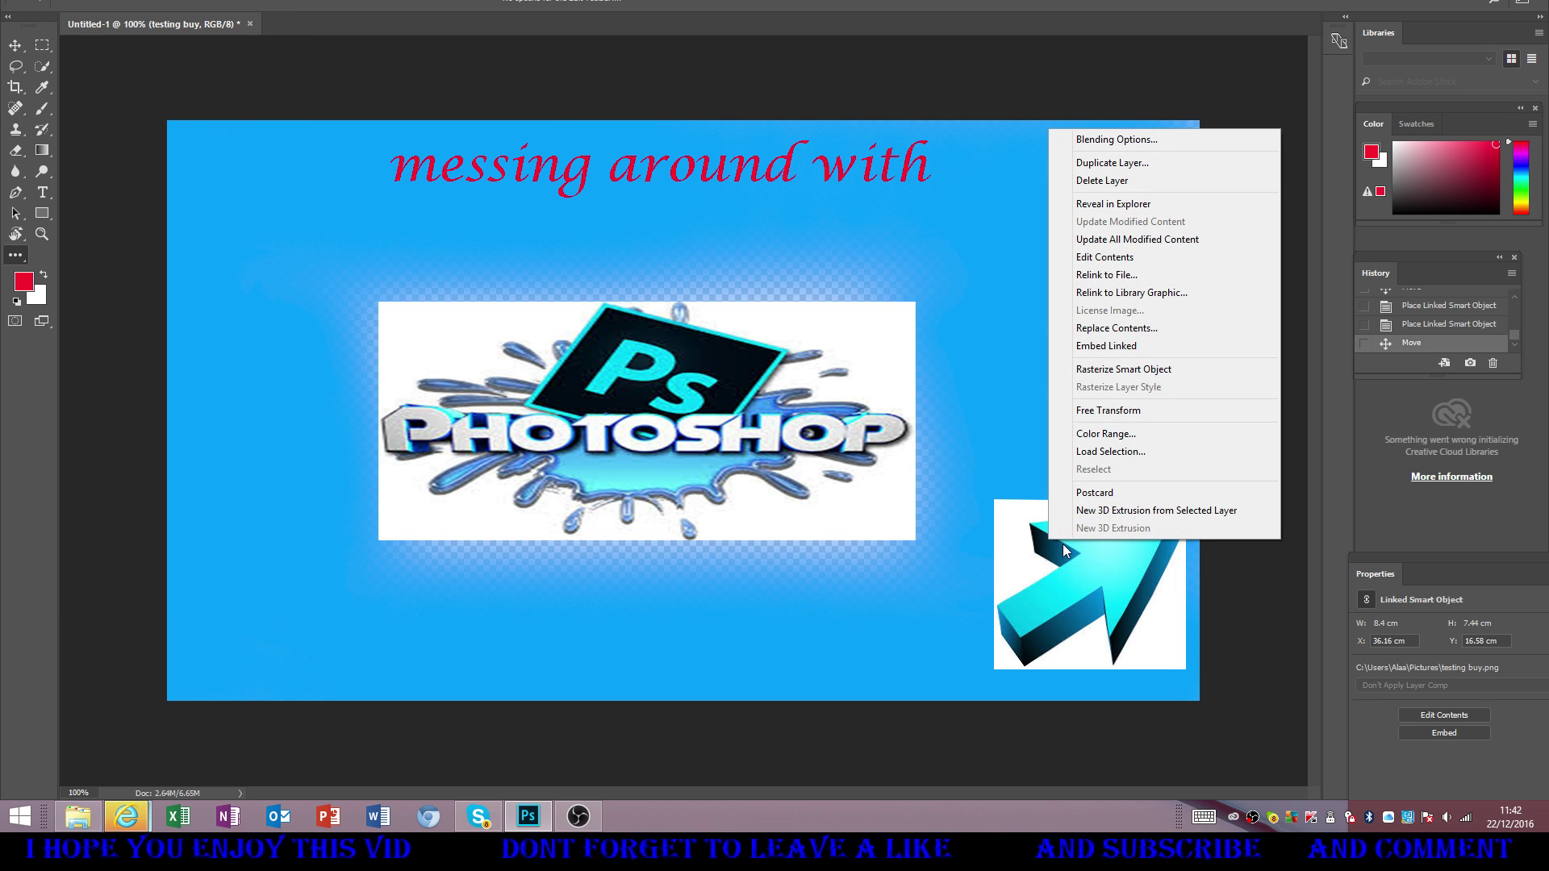
pyautogui.click(1058, 545)
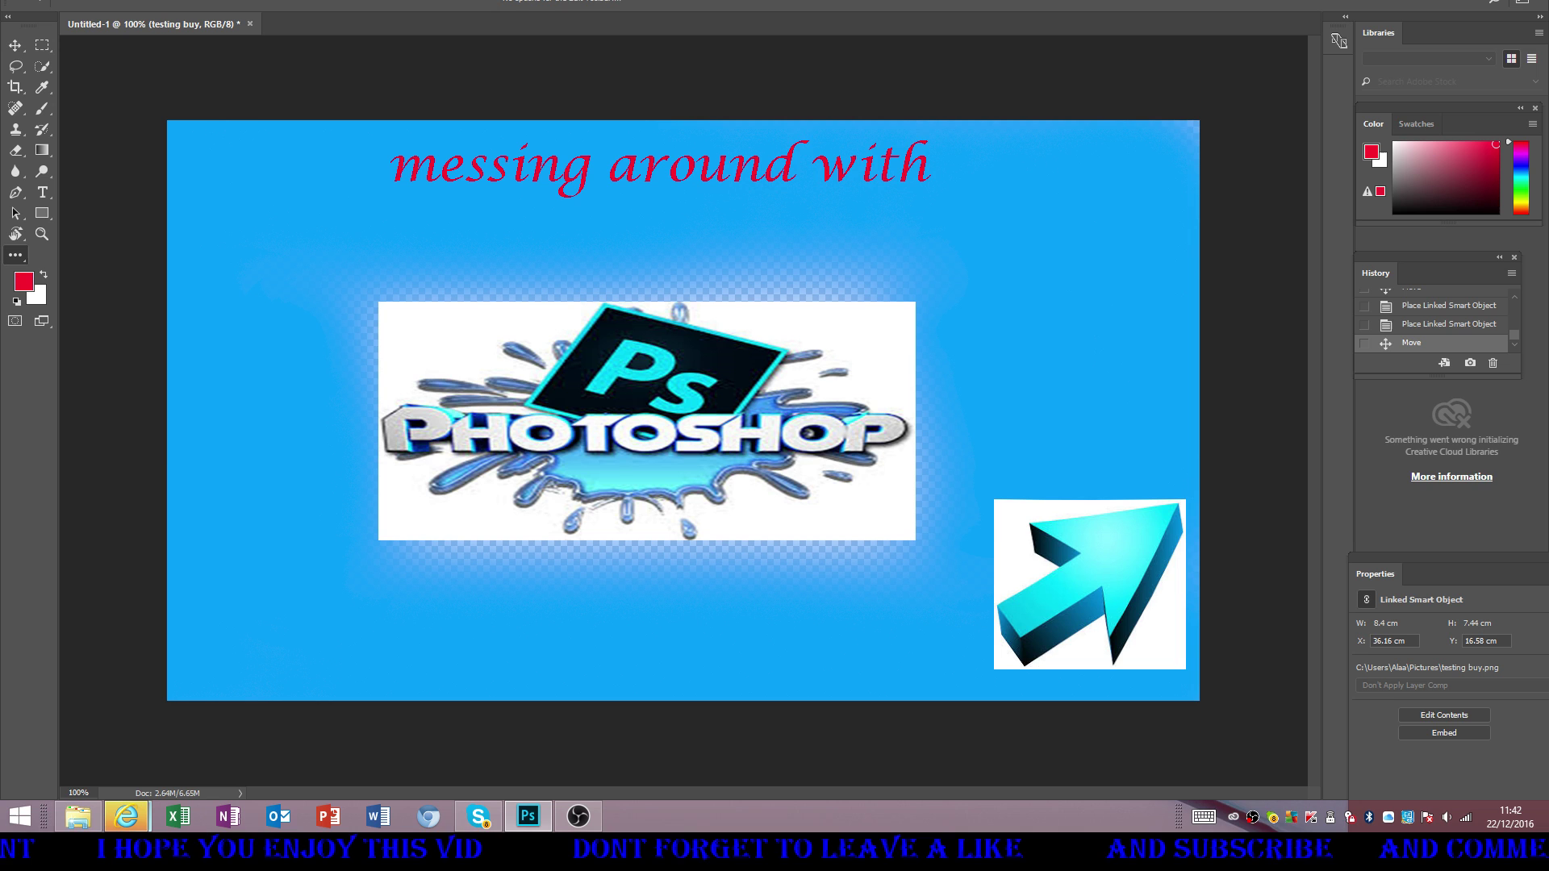
pyautogui.click(14, 45)
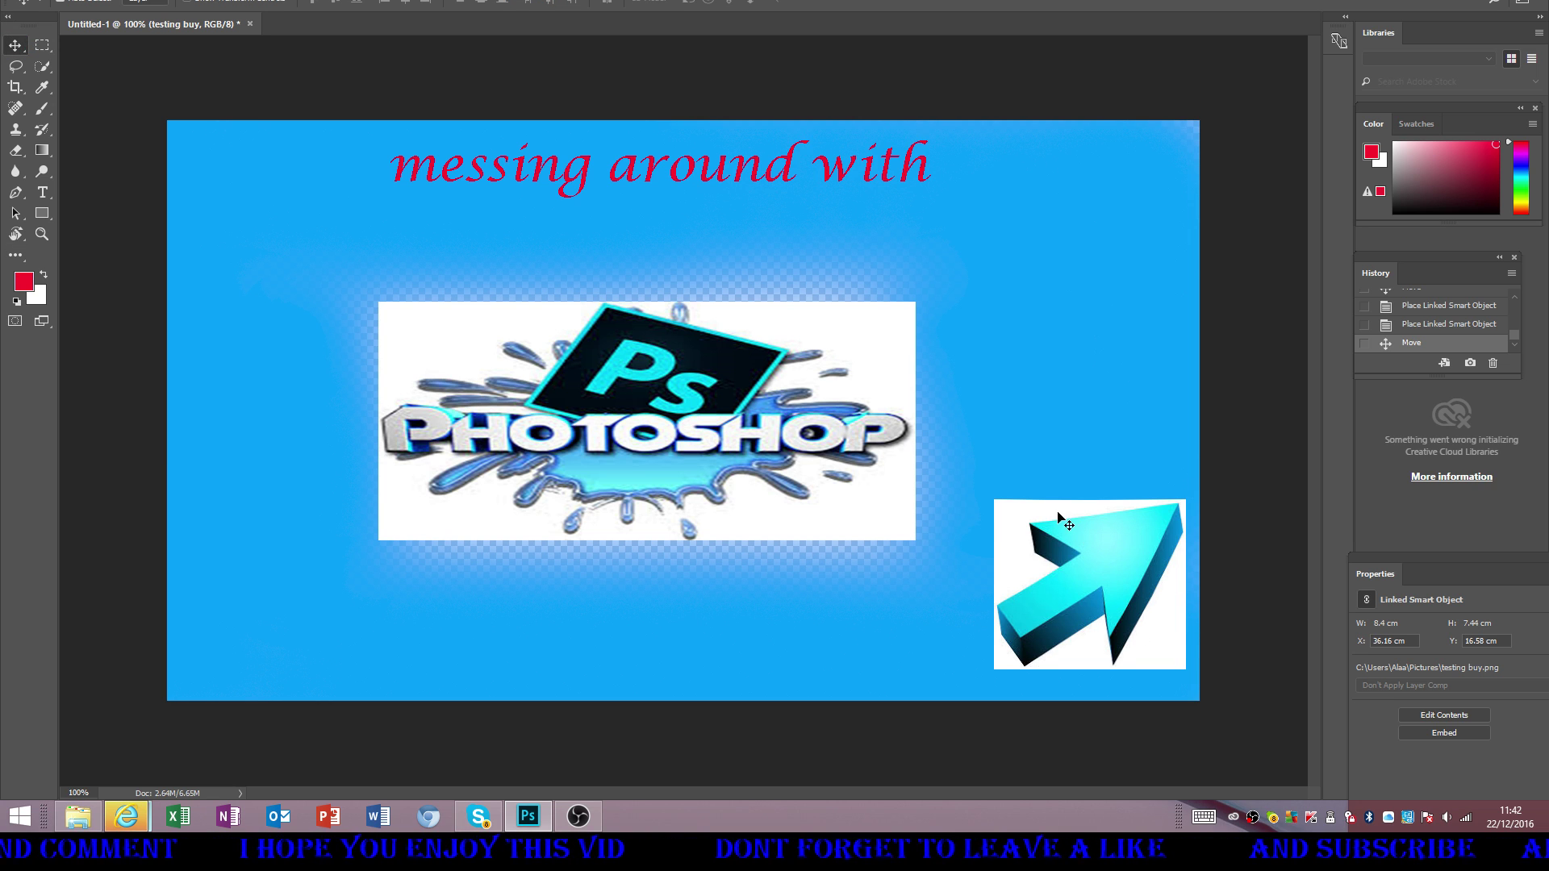
pyautogui.moveTo(1090, 517); pyautogui.dragTo(1109, 536)
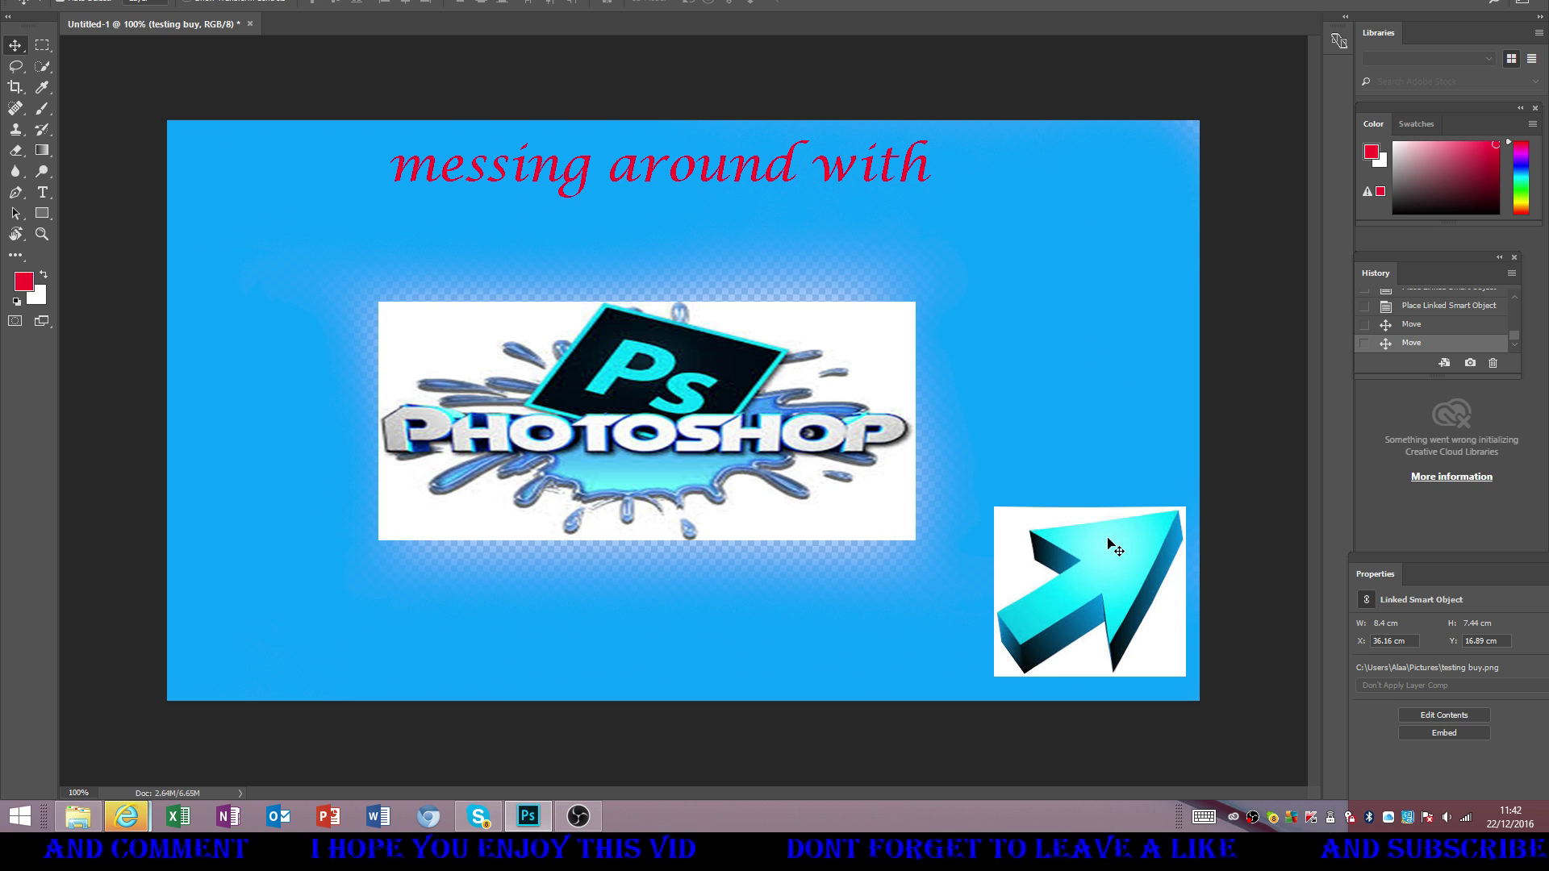
# - Revert the document to the New Type Layer state in History
pyautogui.rightClick(1107, 539)
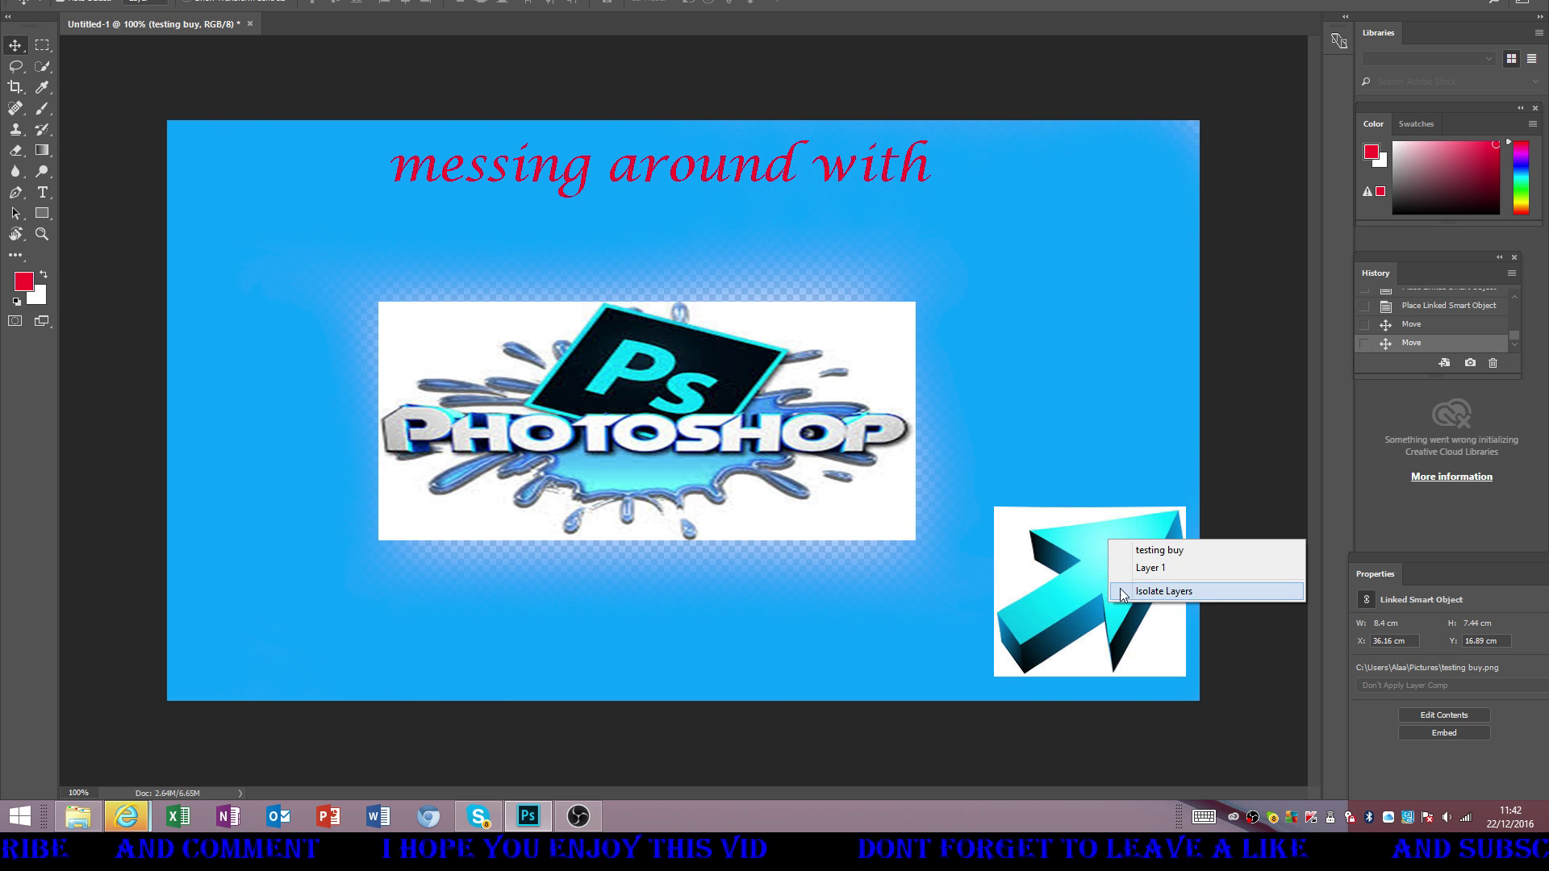
pyautogui.click(1064, 596)
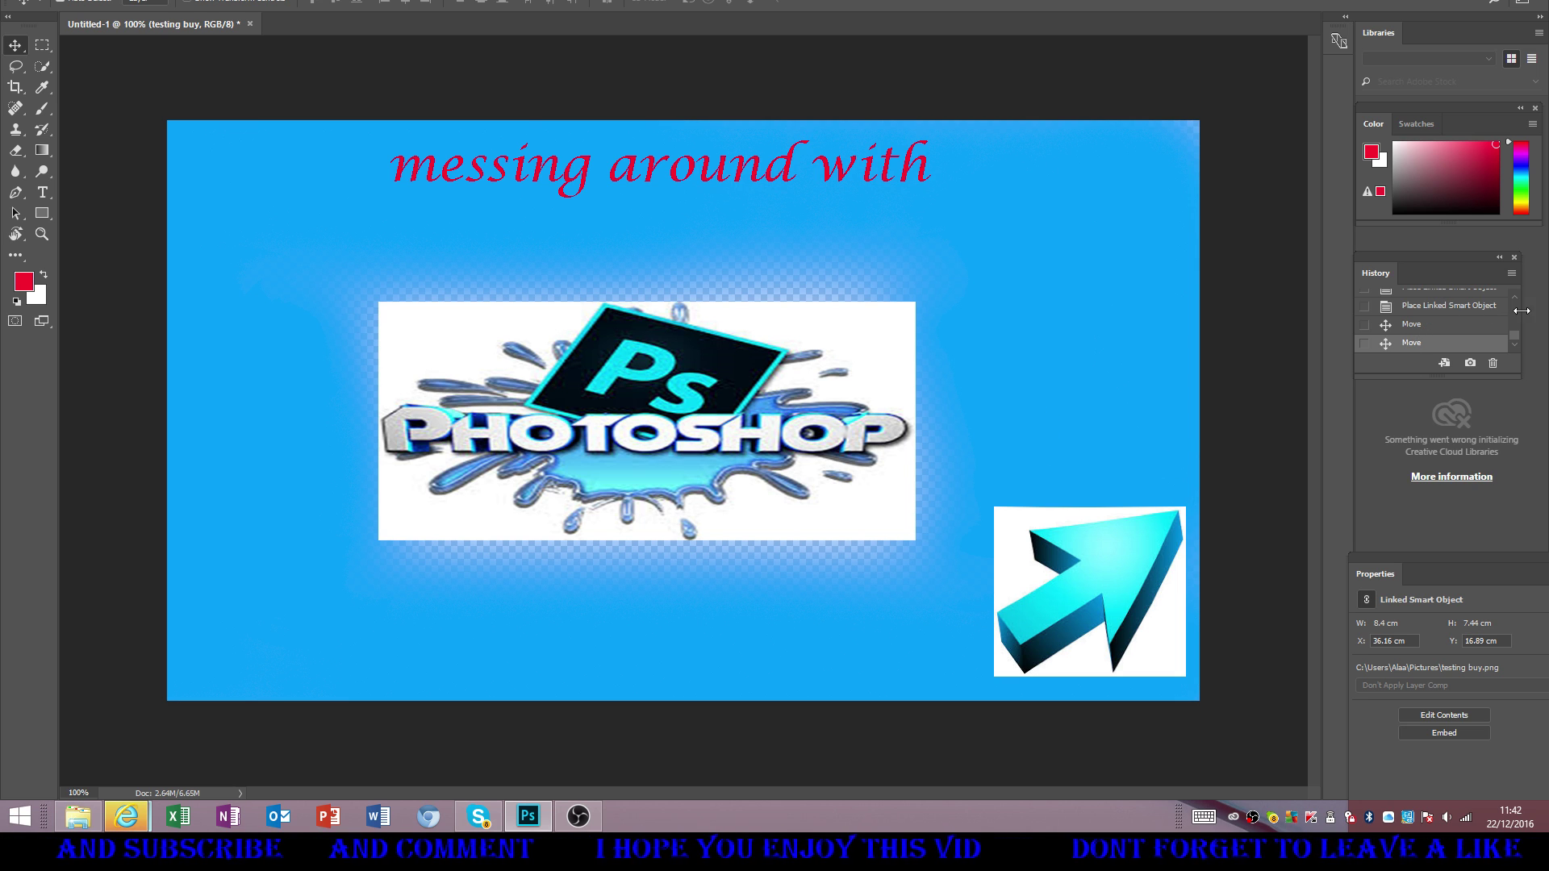
pyautogui.moveTo(1513, 339); pyautogui.dragTo(1517, 332)
pyautogui.click(1450, 339)
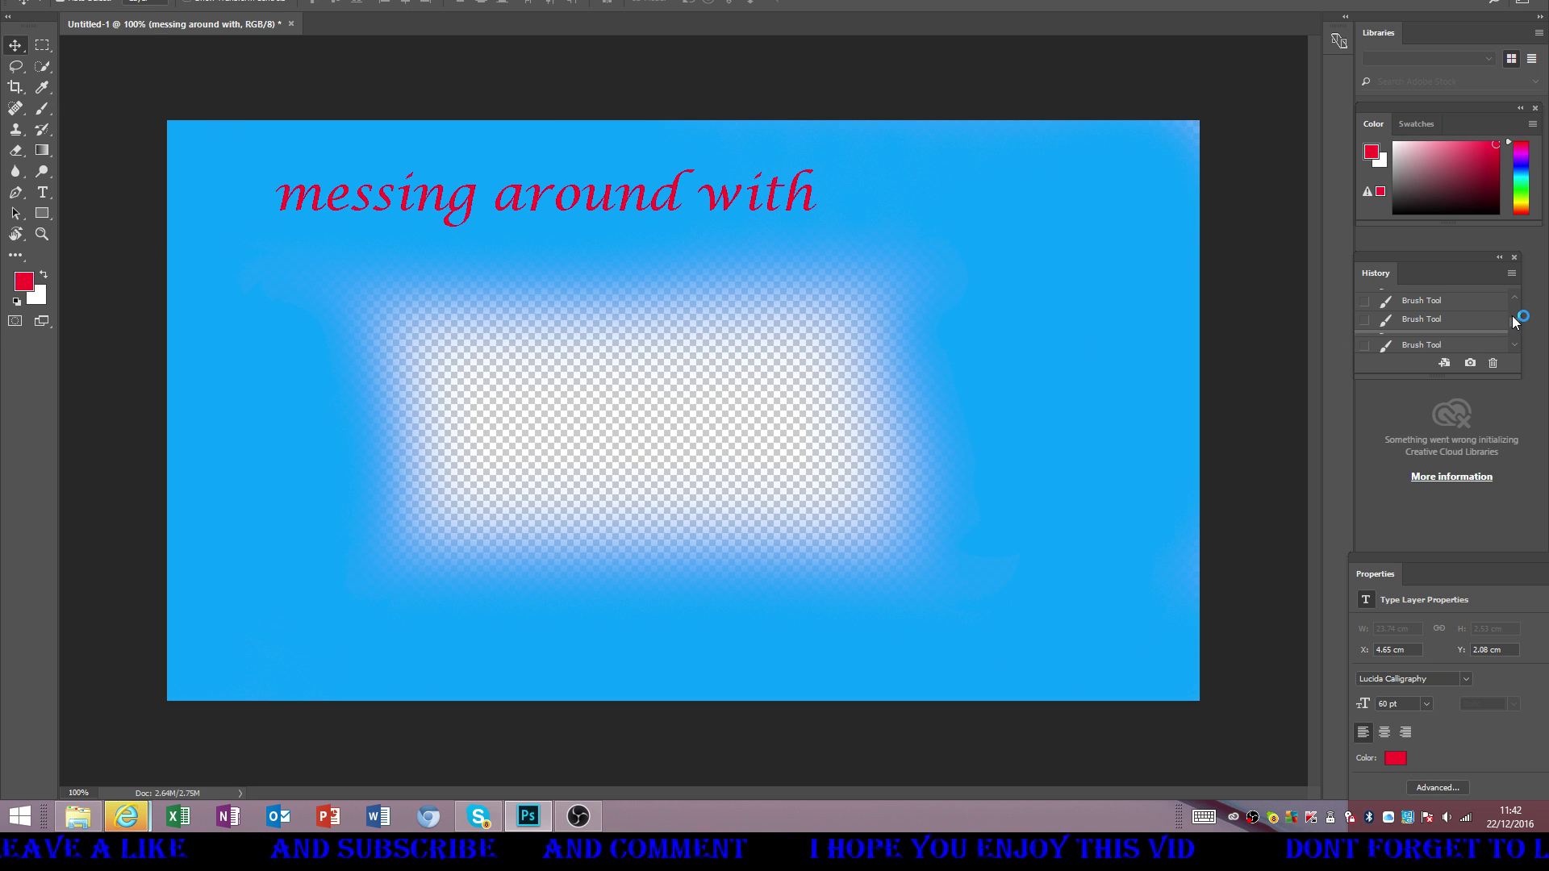
# - Return to an earlier Brush Tool history state, then step back once more with Ctrl+Alt+Z
pyautogui.moveTo(1530, 327); pyautogui.dragTo(1526, 320)
pyautogui.click(1408, 327)
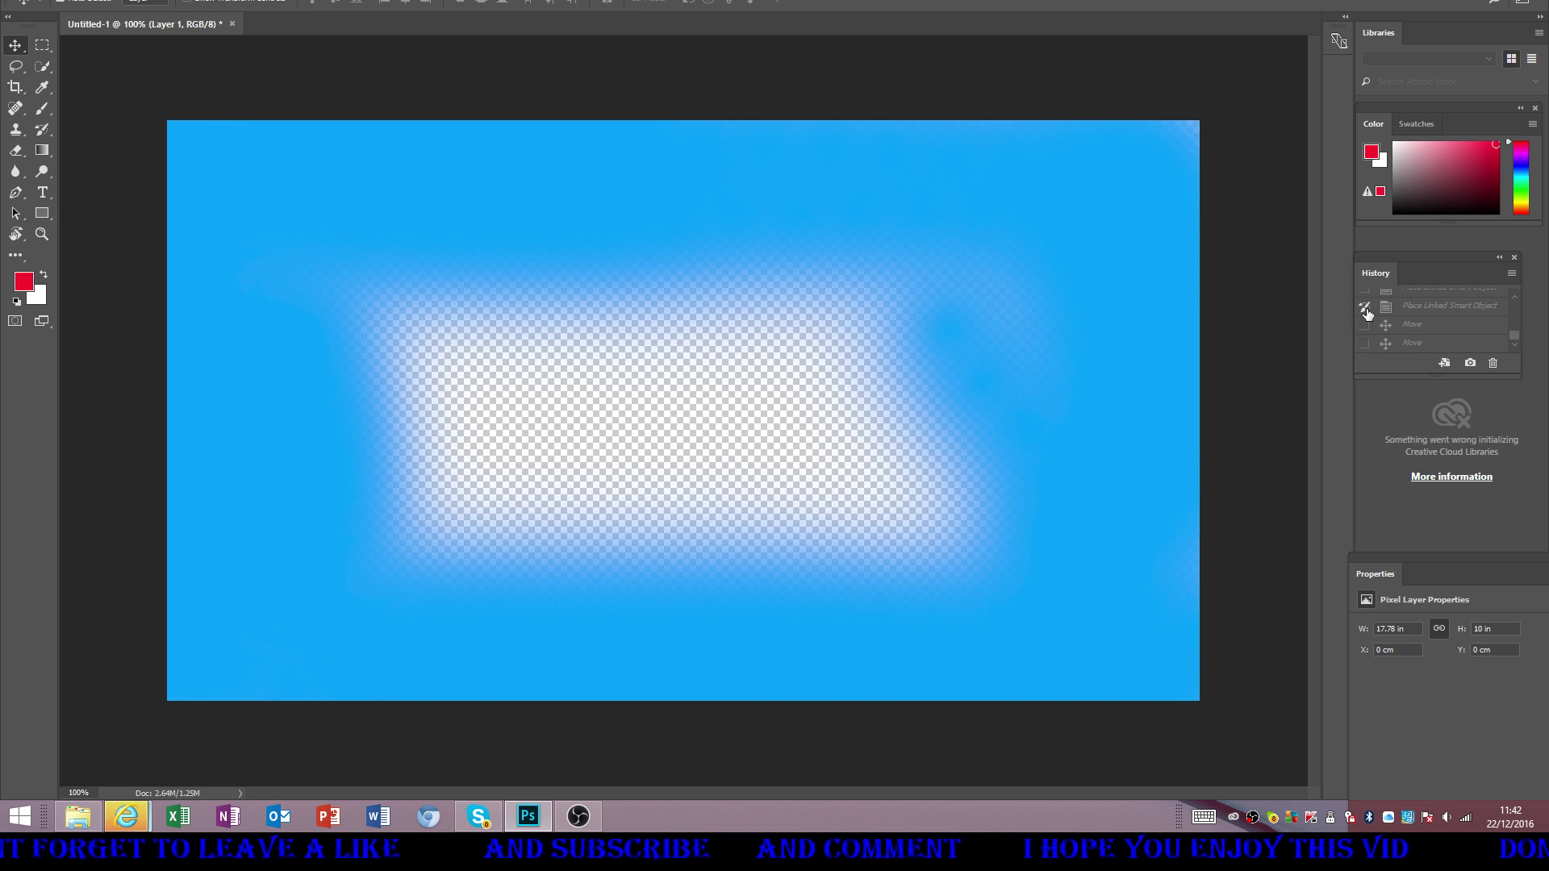
pyautogui.moveTo(1514, 337); pyautogui.dragTo(1468, 291)
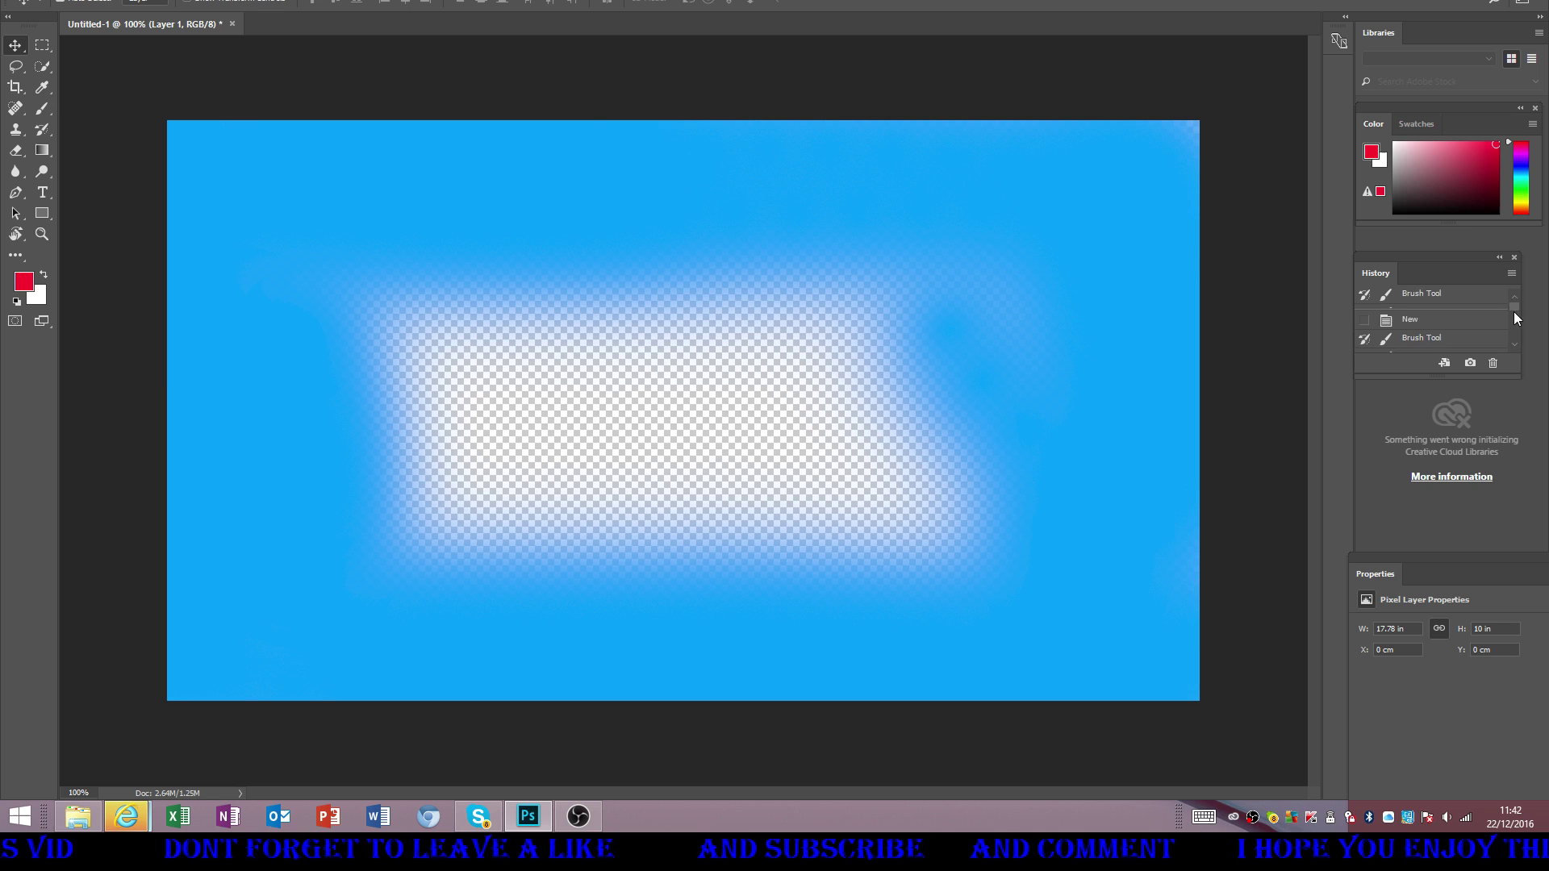
pyautogui.hotkey('ctrl', 'alt', 'z')
pyautogui.hotkey('ctrl', 'alt', 'z')
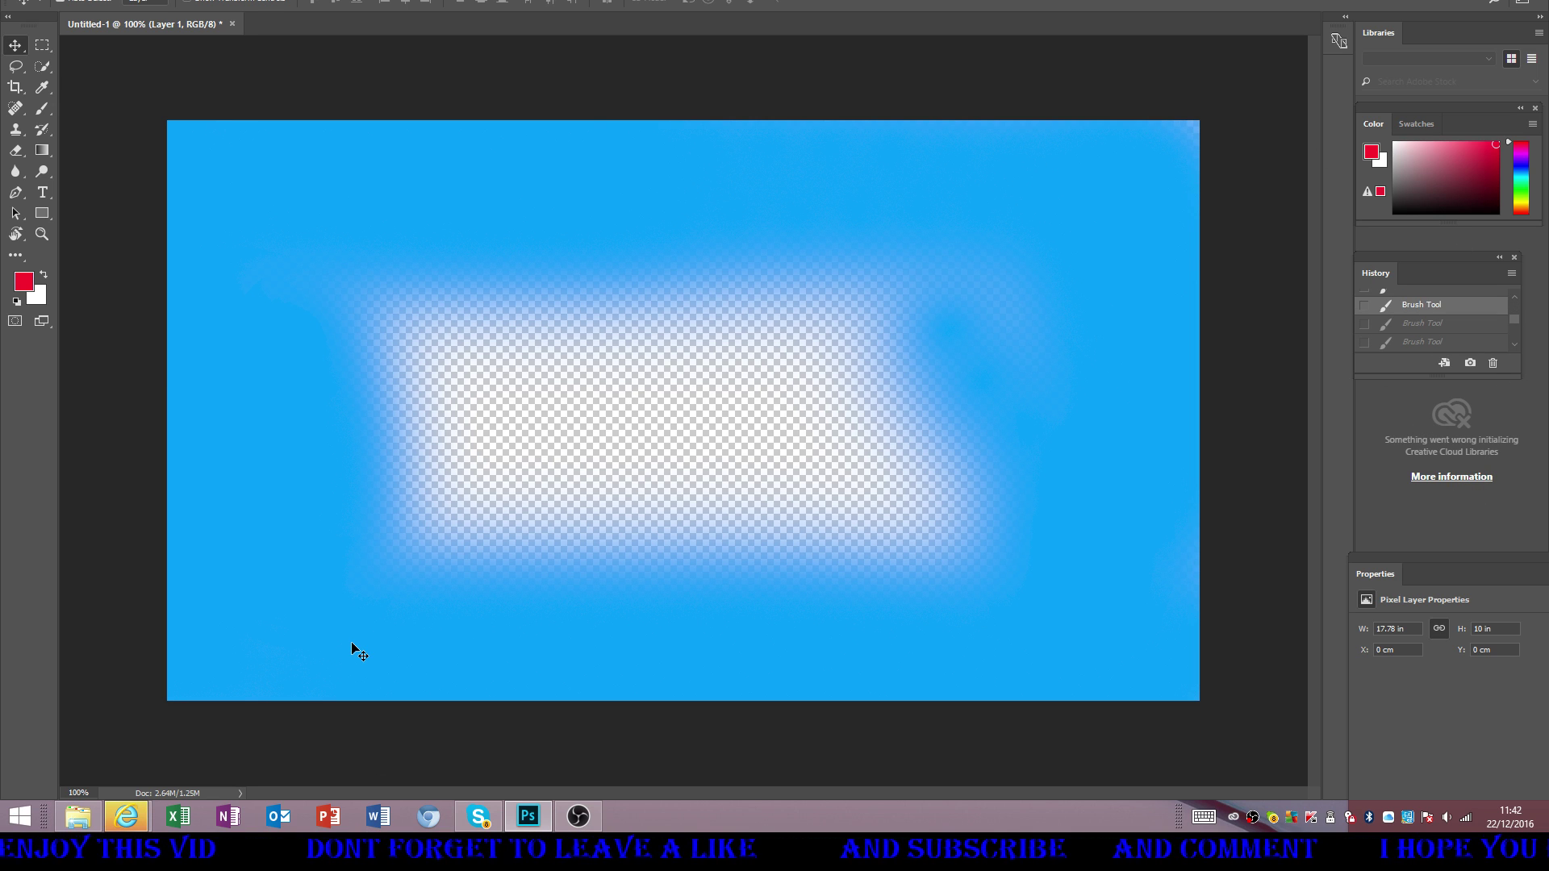
# - Retype 'messing around with' in red Lucida Calligraphy 60 pt near the canvas top and commit it
pyautogui.click(42, 192)
pyautogui.click(543, 164)
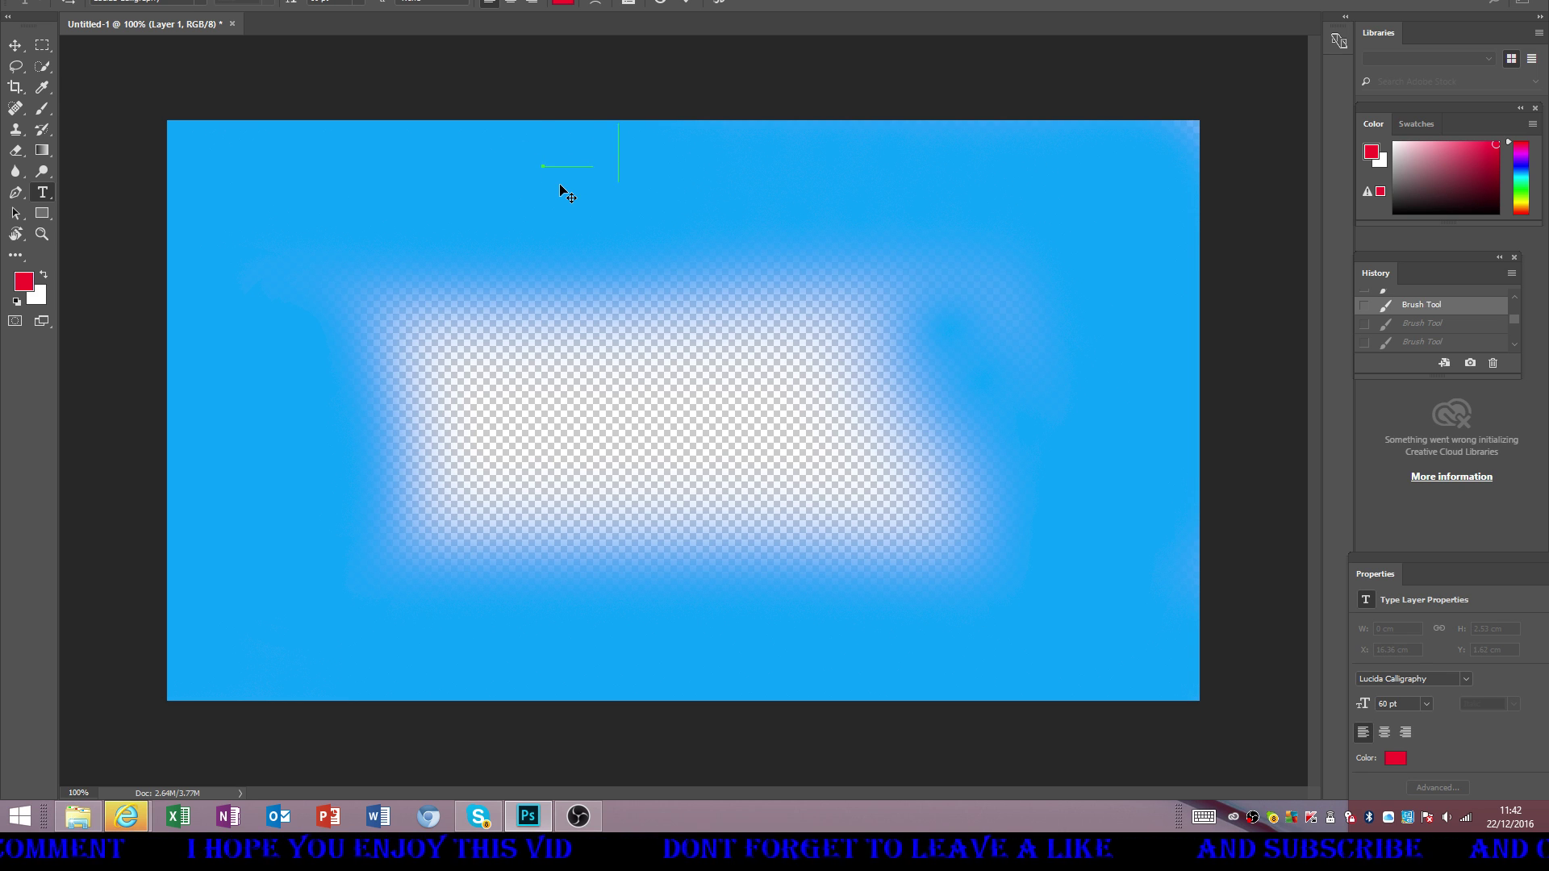
pyautogui.write('mess')
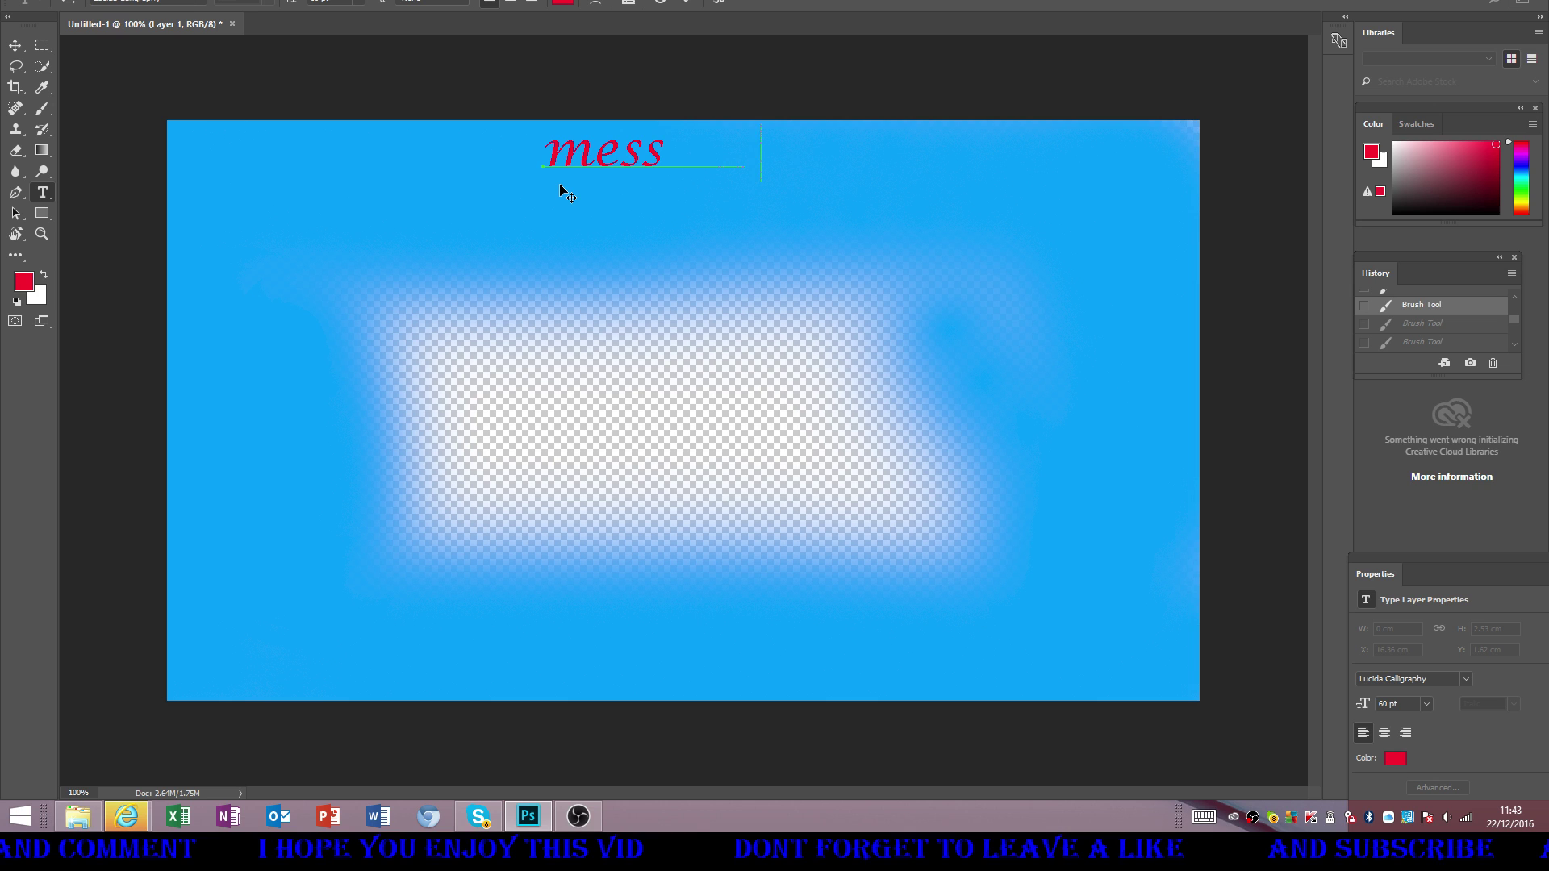
pyautogui.write('in')
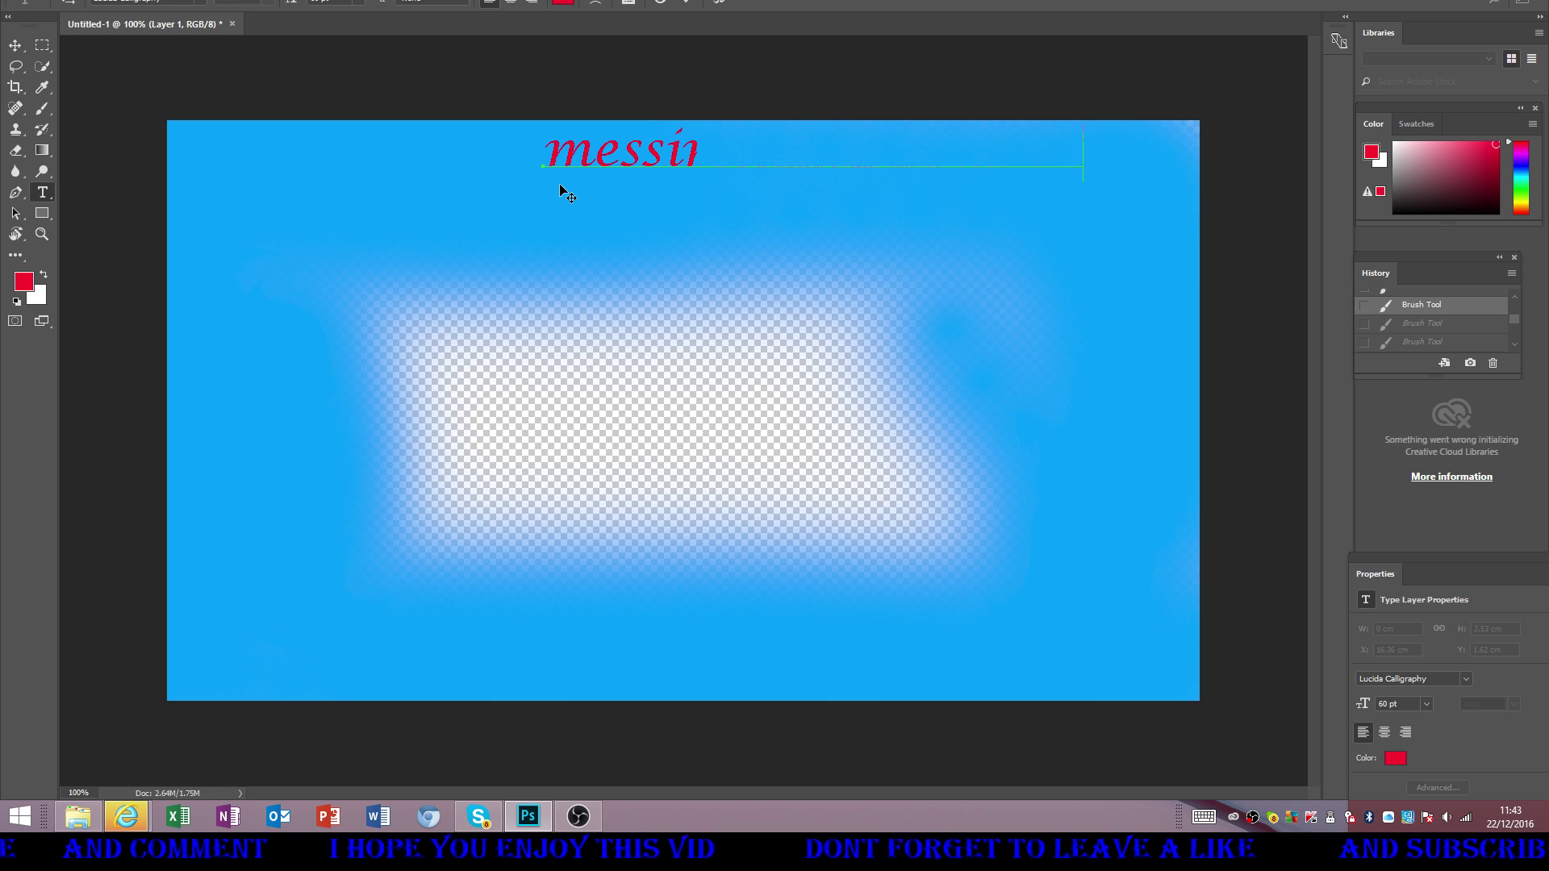
pyautogui.write('g around with')
pyautogui.click(849, 163)
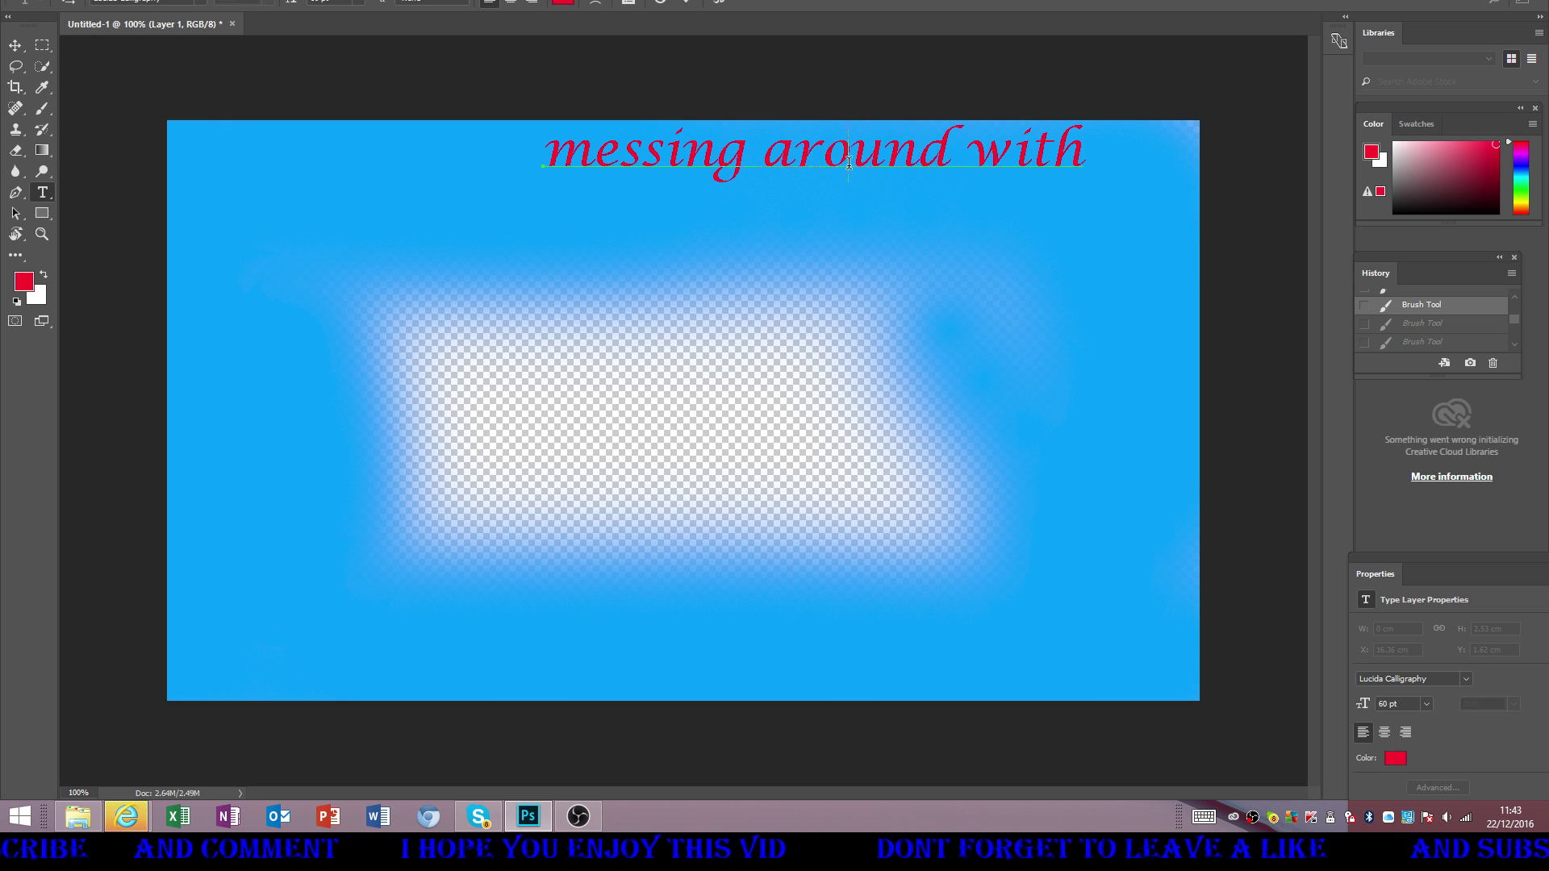
pyautogui.click(1145, 111)
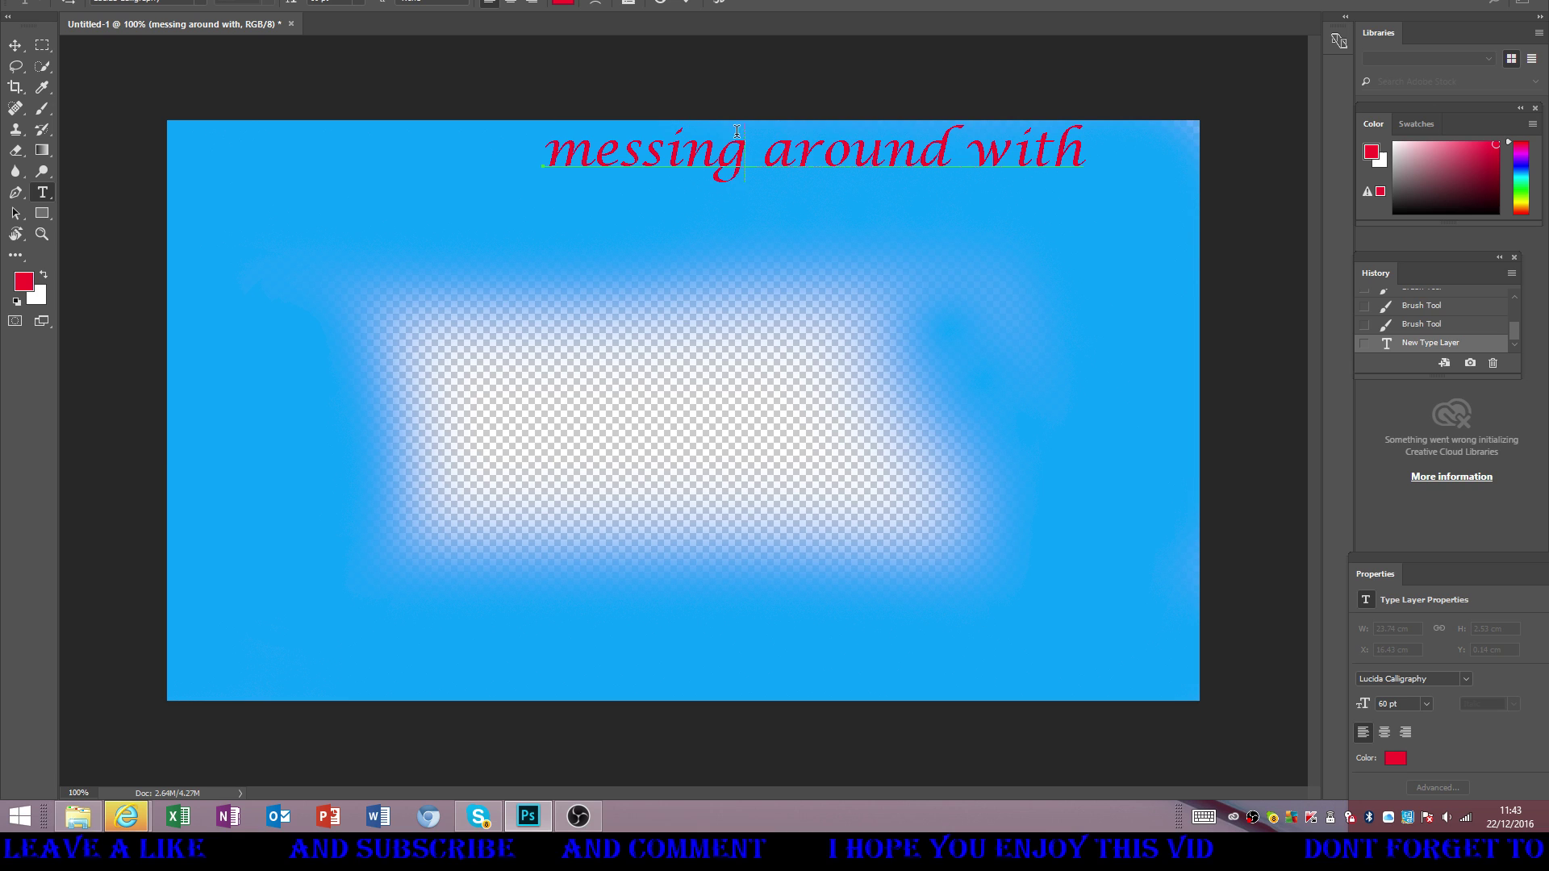
pyautogui.click(721, 4)
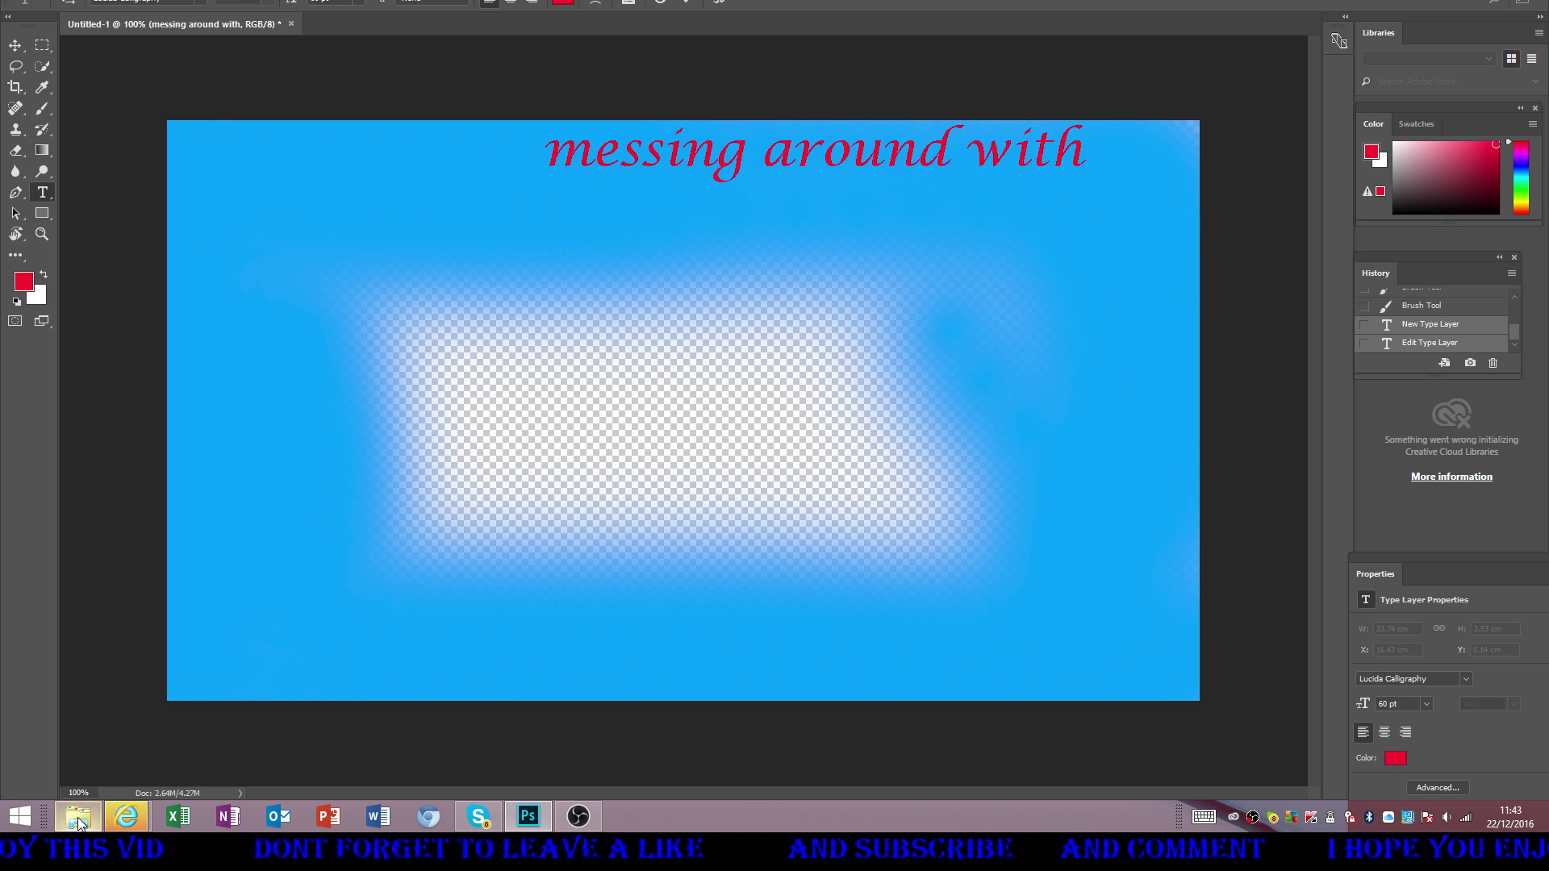
# - Make a New 3D Extrusion from the title layer in the 3D workspace and select the 3D text
pyautogui.moveTo(78, 816)
pyautogui.moveTo(91, 728)
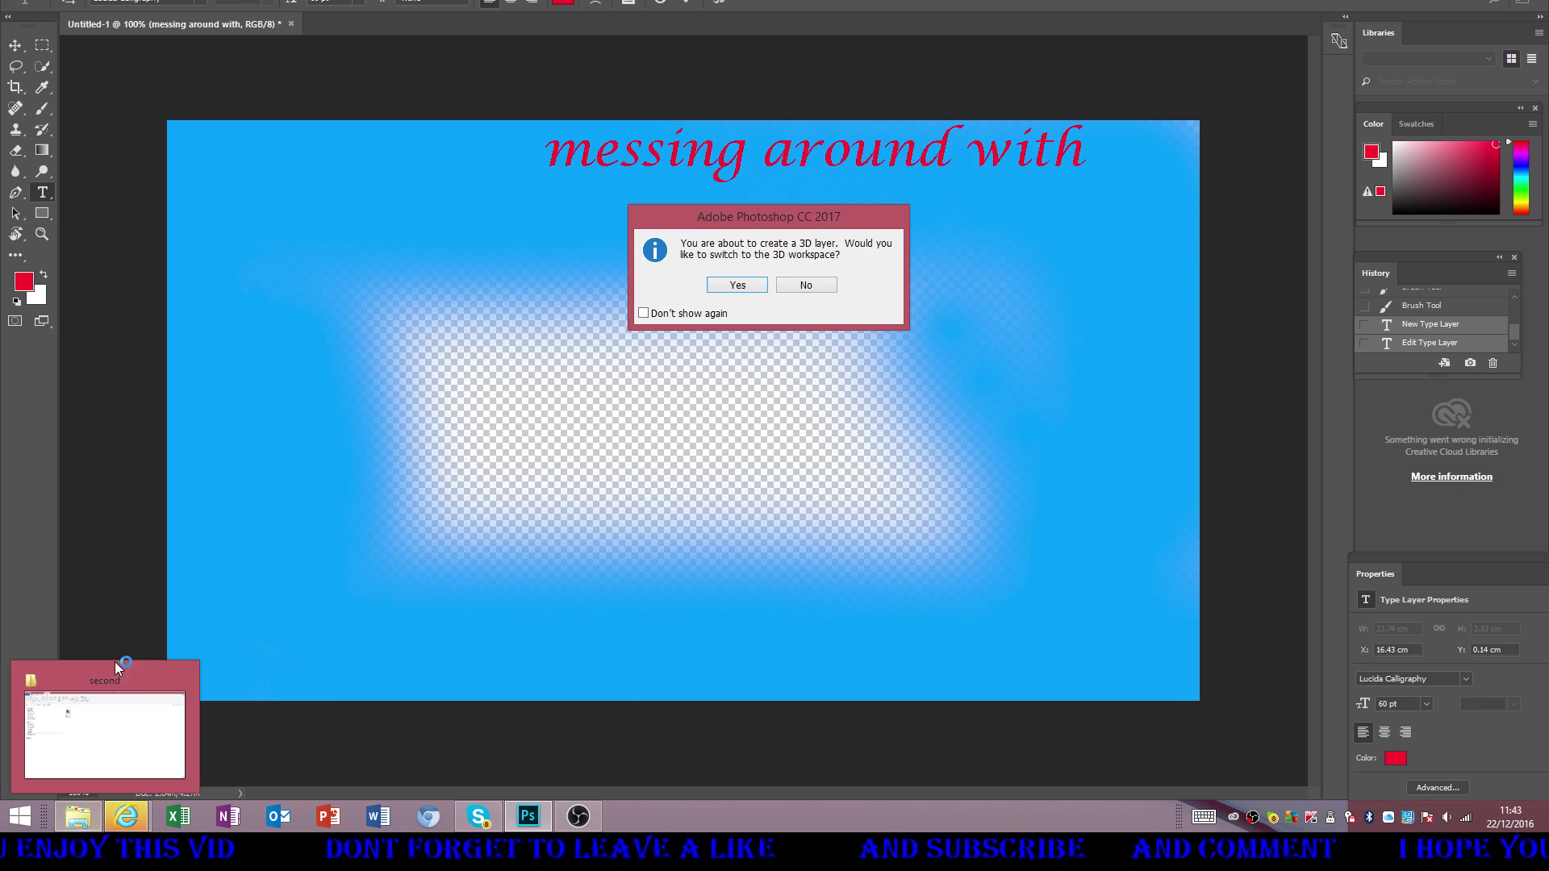
pyautogui.click(734, 285)
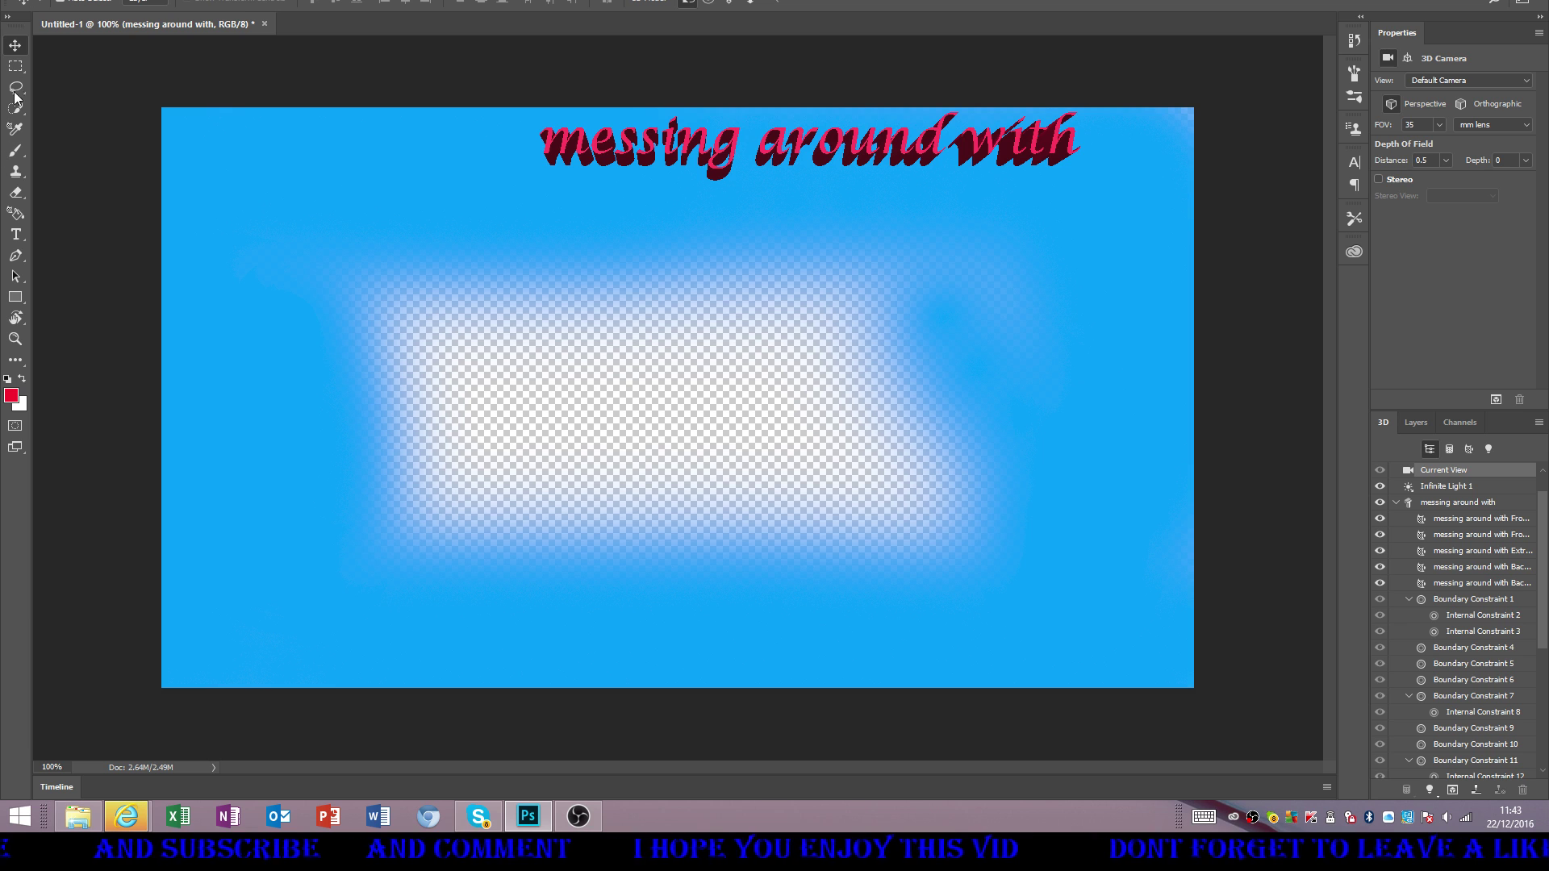
pyautogui.click(9, 20)
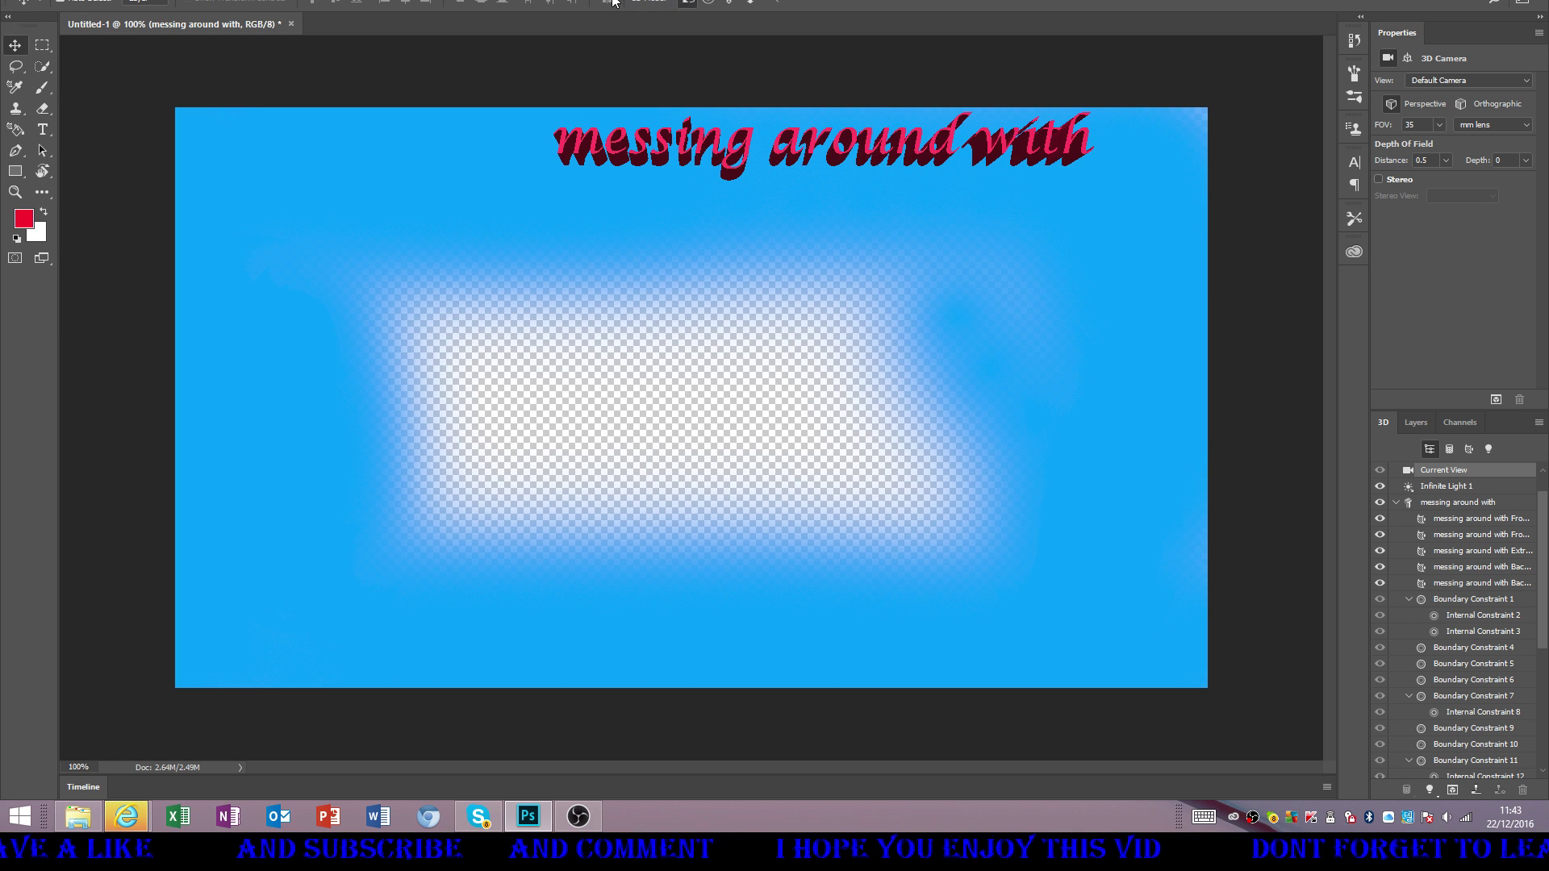
pyautogui.click(844, 159)
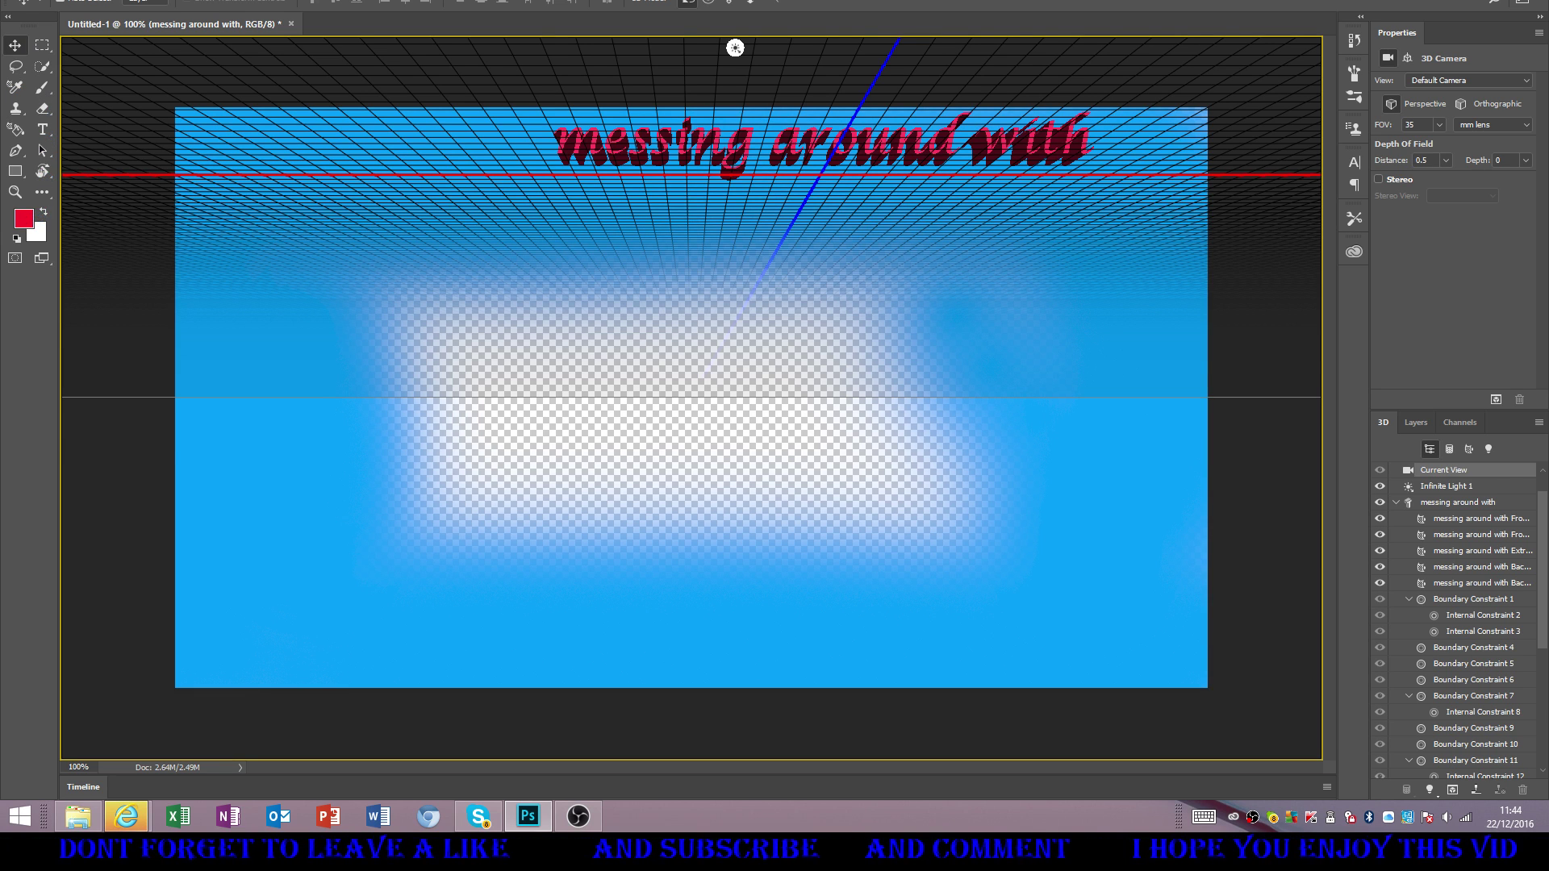
# - Place the Photoshop logo PNG as a linked image
pyautogui.click(45, 1)
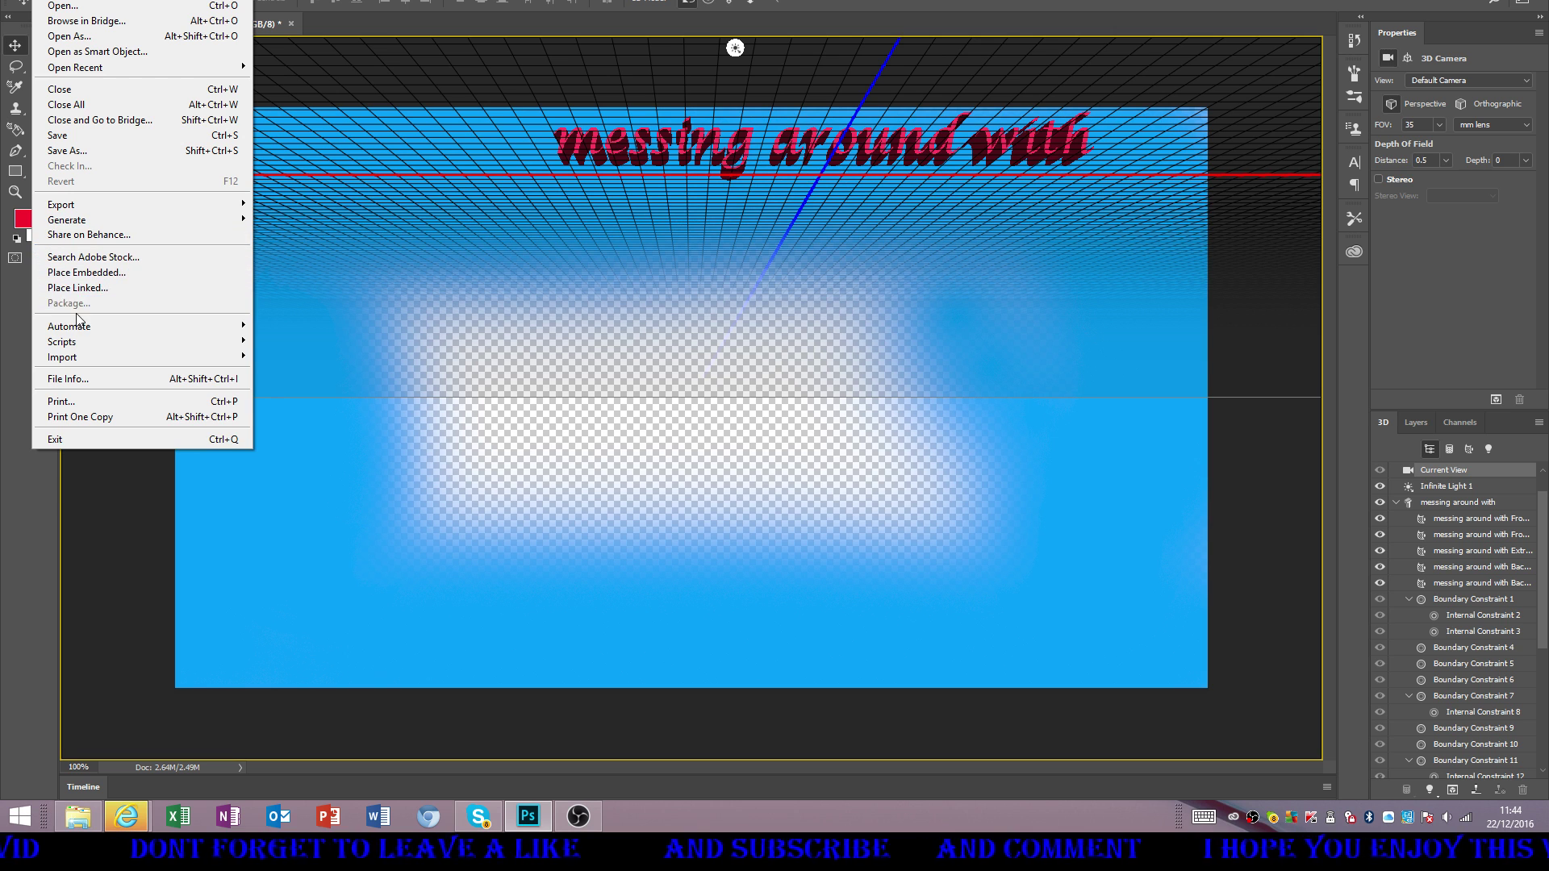
pyautogui.click(93, 288)
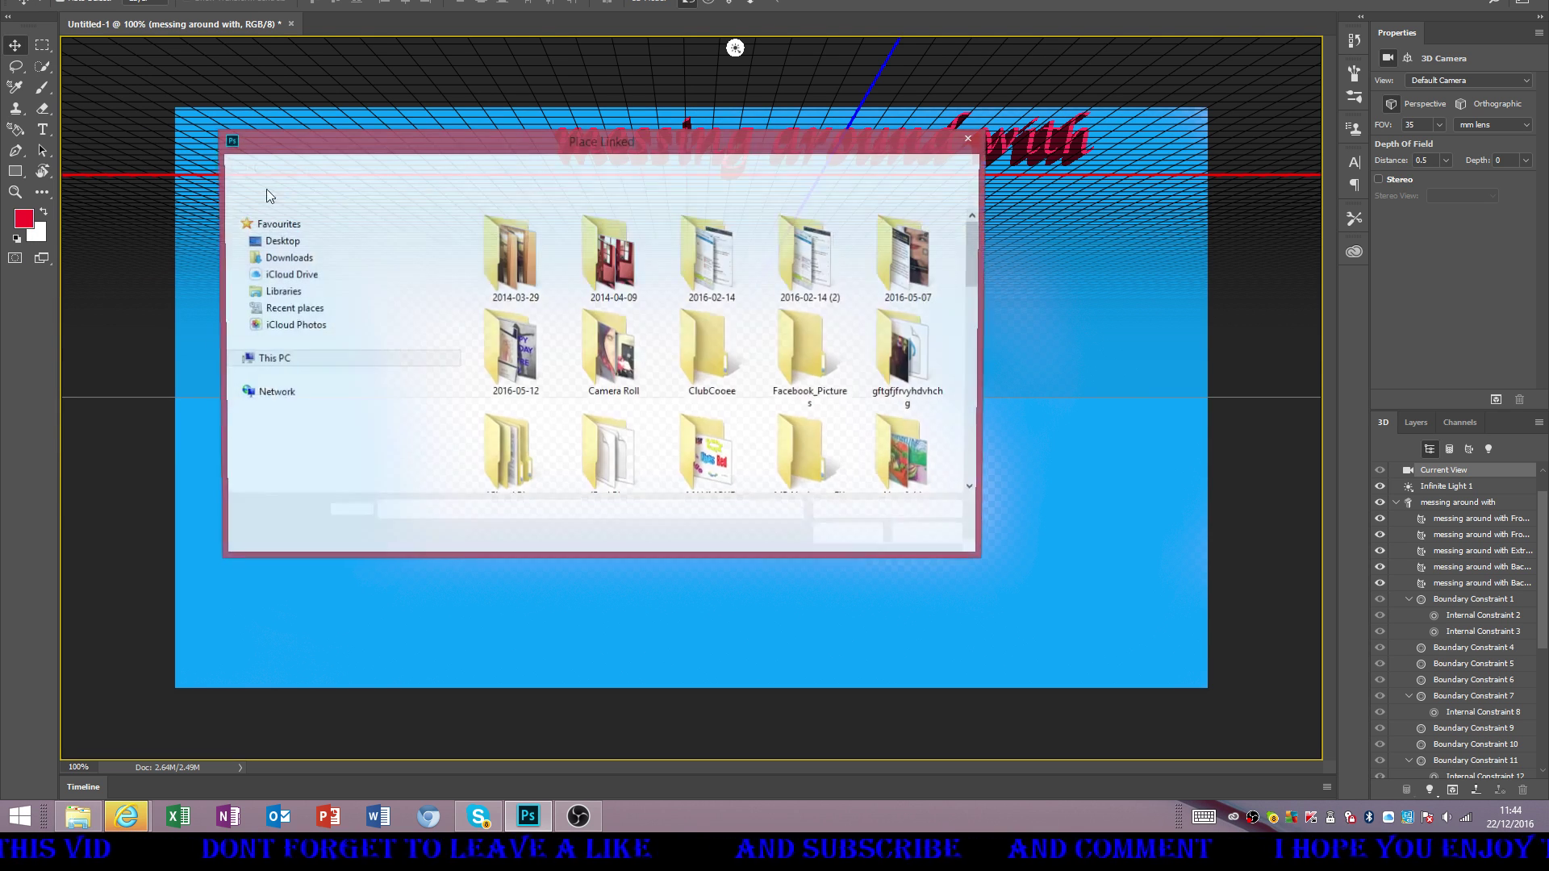
pyautogui.scroll(-15, 971, 271)
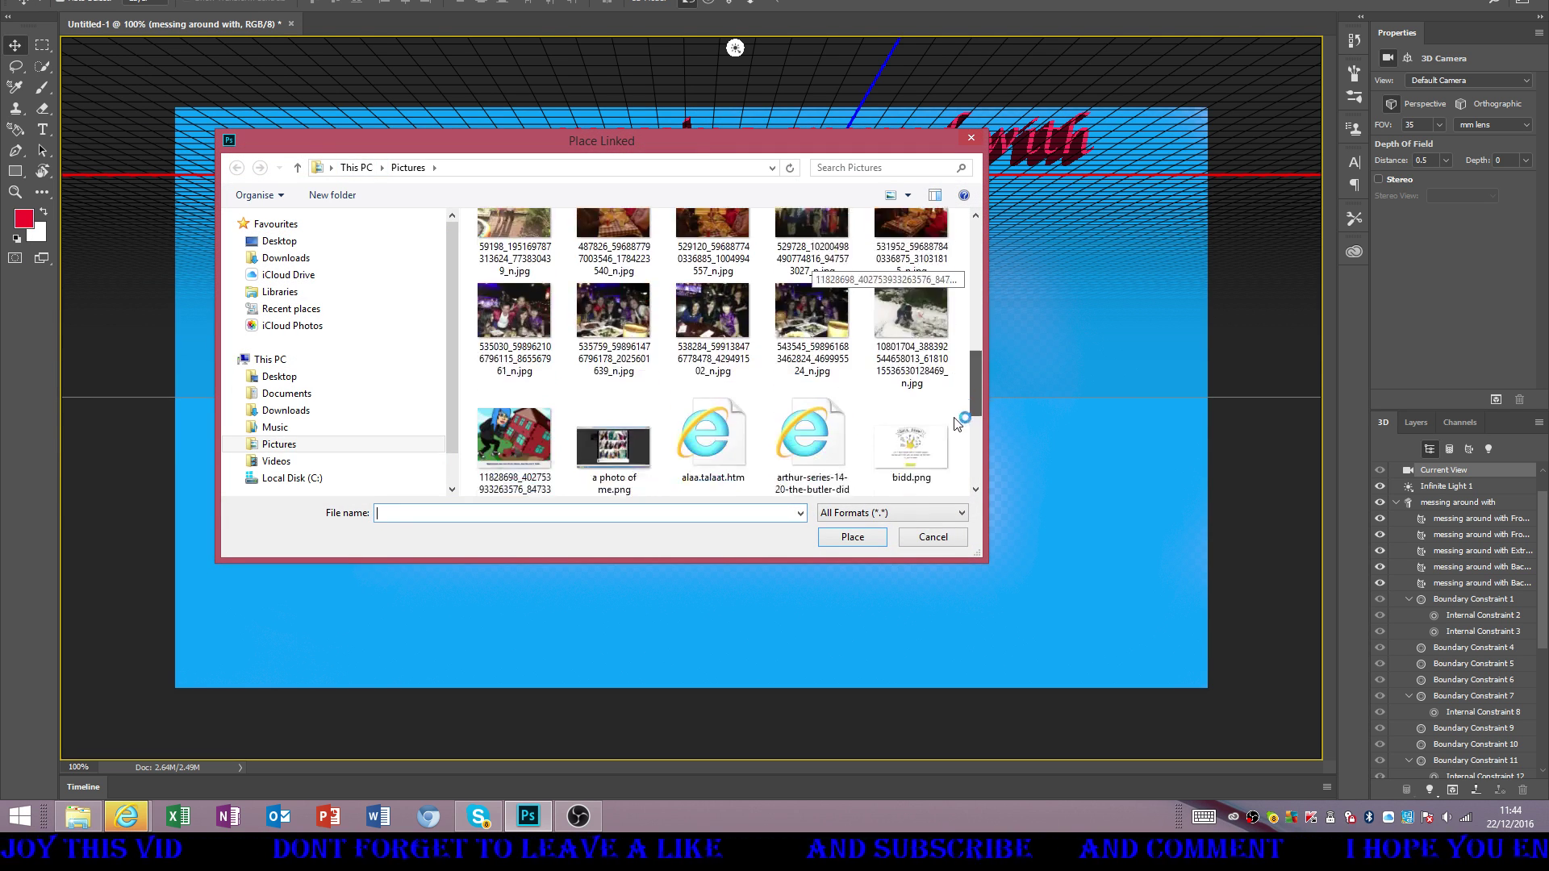
pyautogui.doubleClick(812, 347)
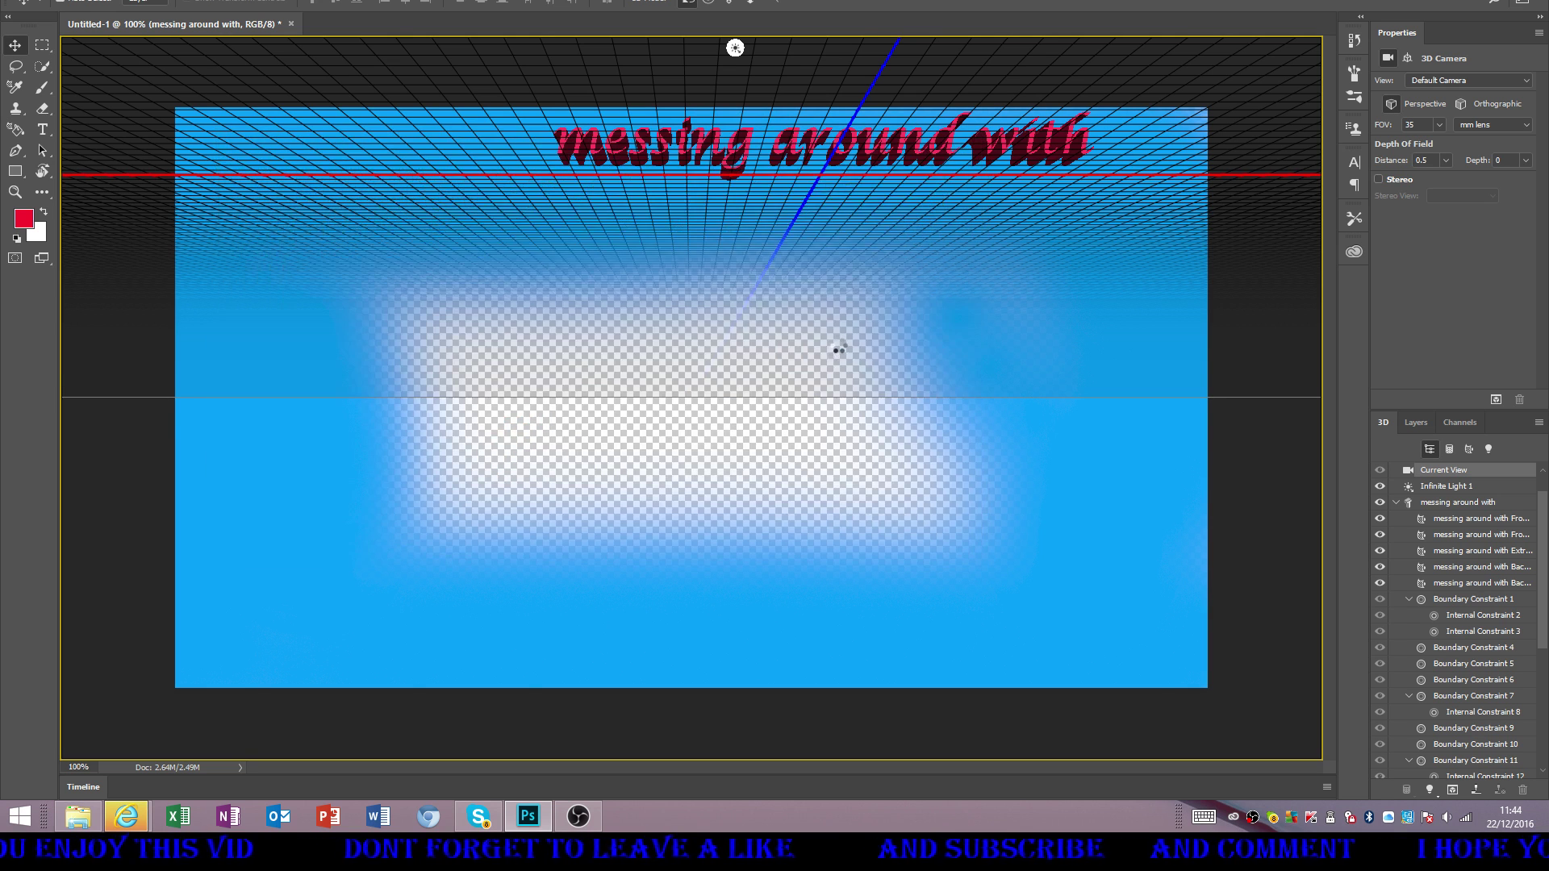
# - Enlarge the logo, centre it beneath the 3D title and apply the transform
pyautogui.moveTo(791, 480); pyautogui.dragTo(1090, 558)
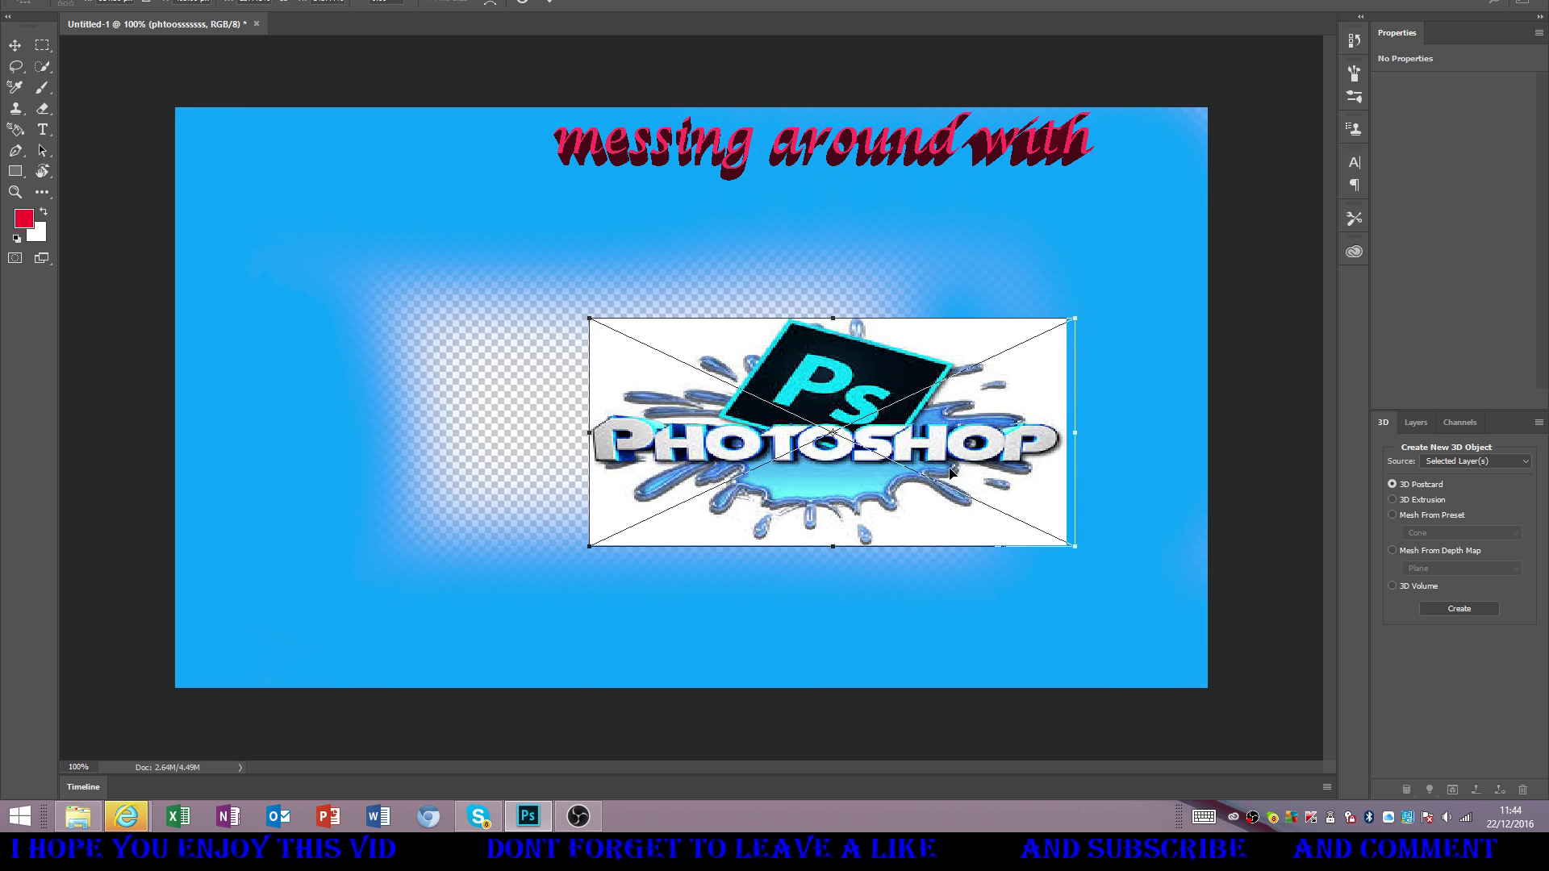
pyautogui.moveTo(931, 466); pyautogui.dragTo(760, 441)
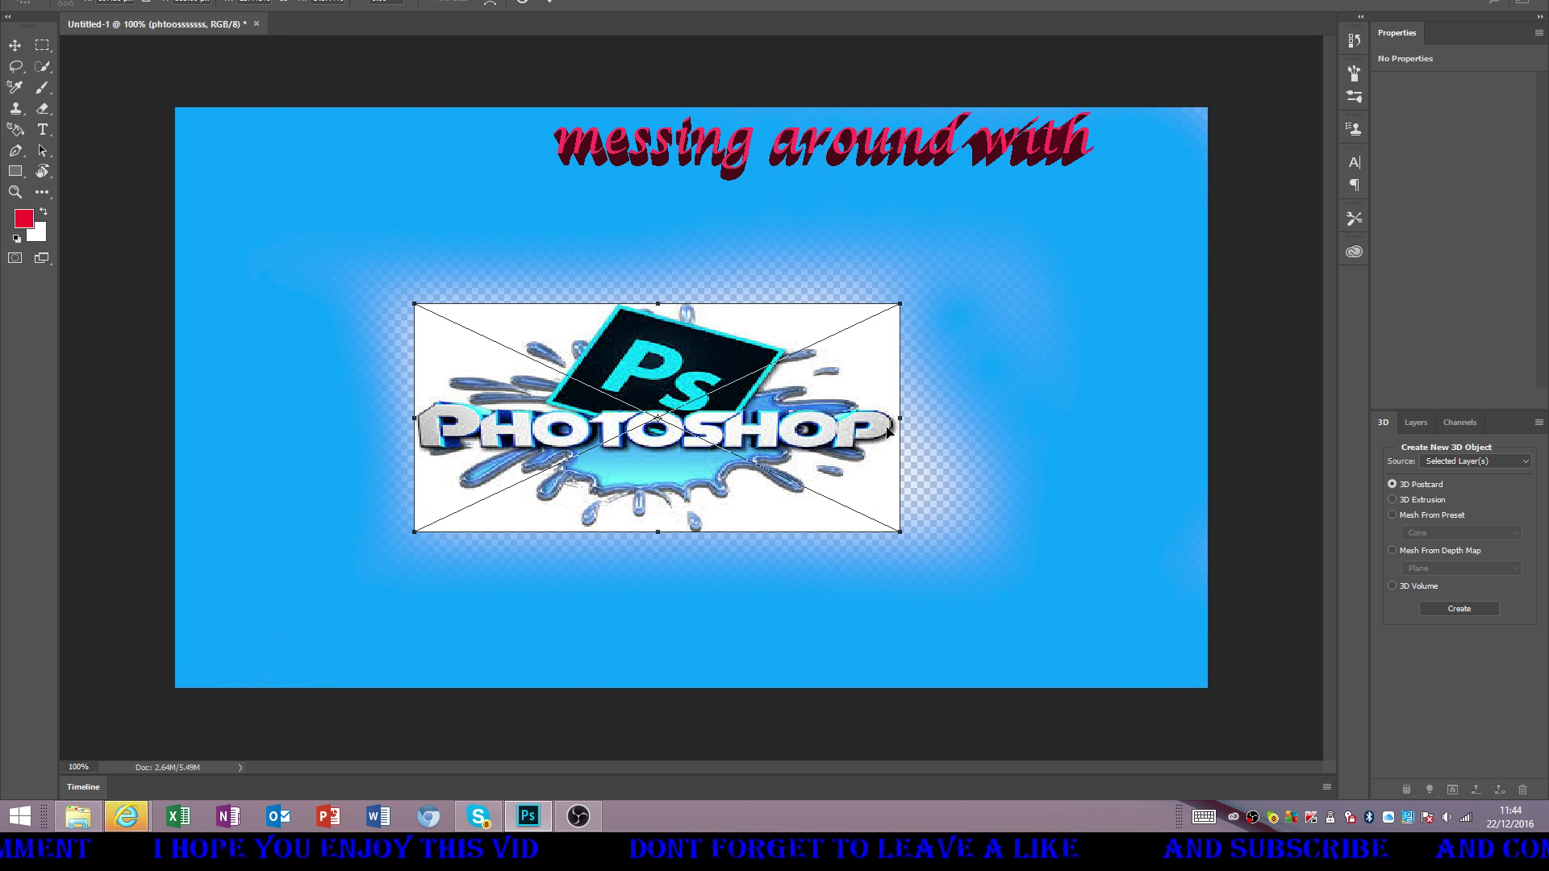
pyautogui.moveTo(901, 534); pyautogui.dragTo(1025, 588)
pyautogui.moveTo(861, 506); pyautogui.dragTo(800, 446)
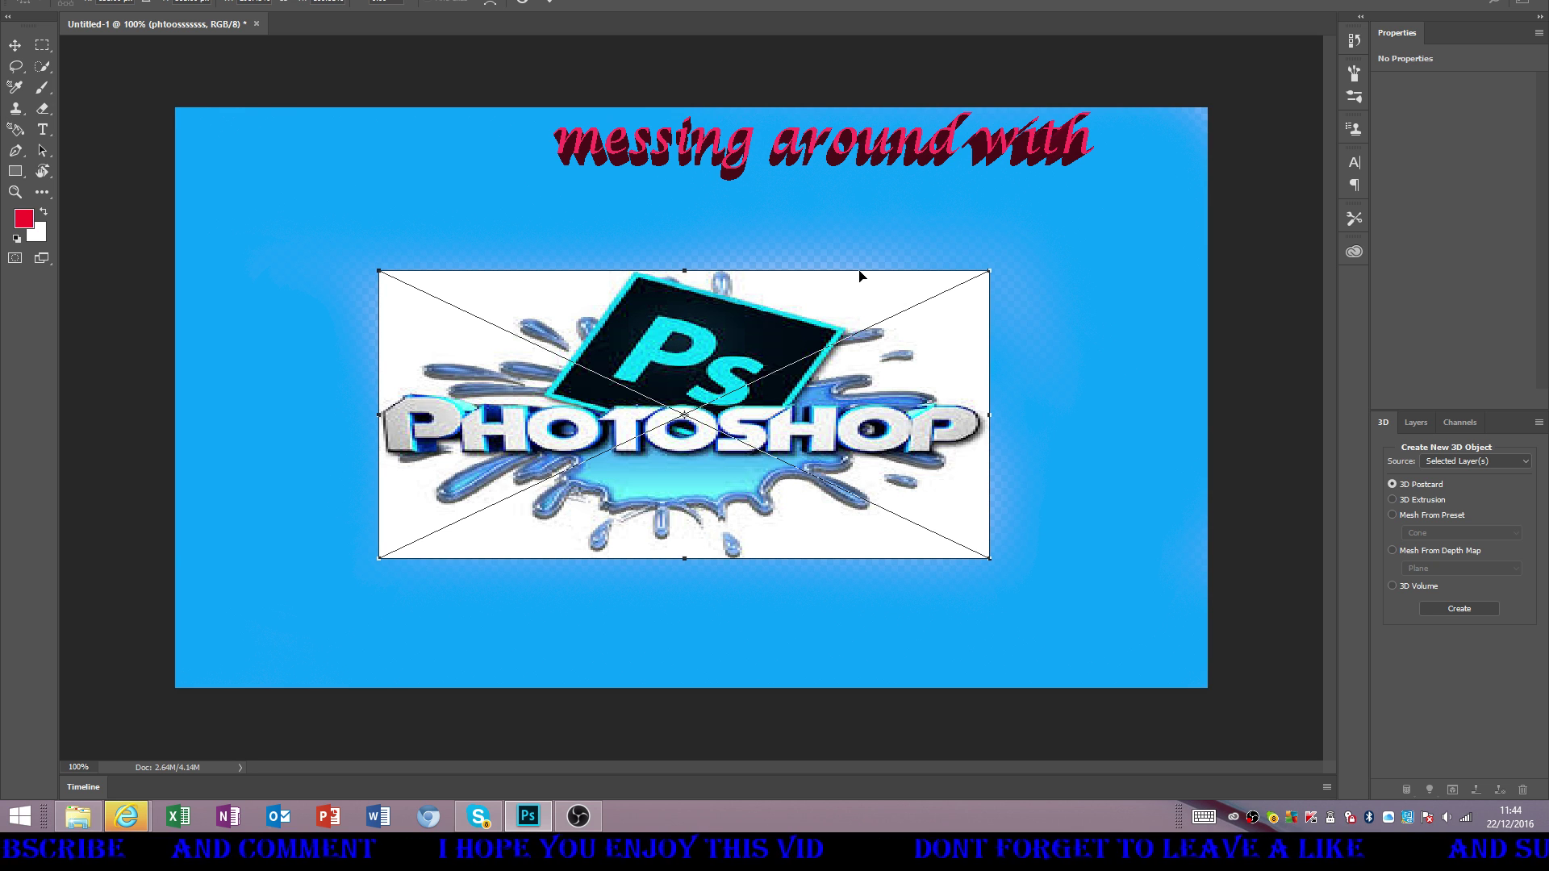
pyautogui.moveTo(948, 250); pyautogui.dragTo(1018, 204)
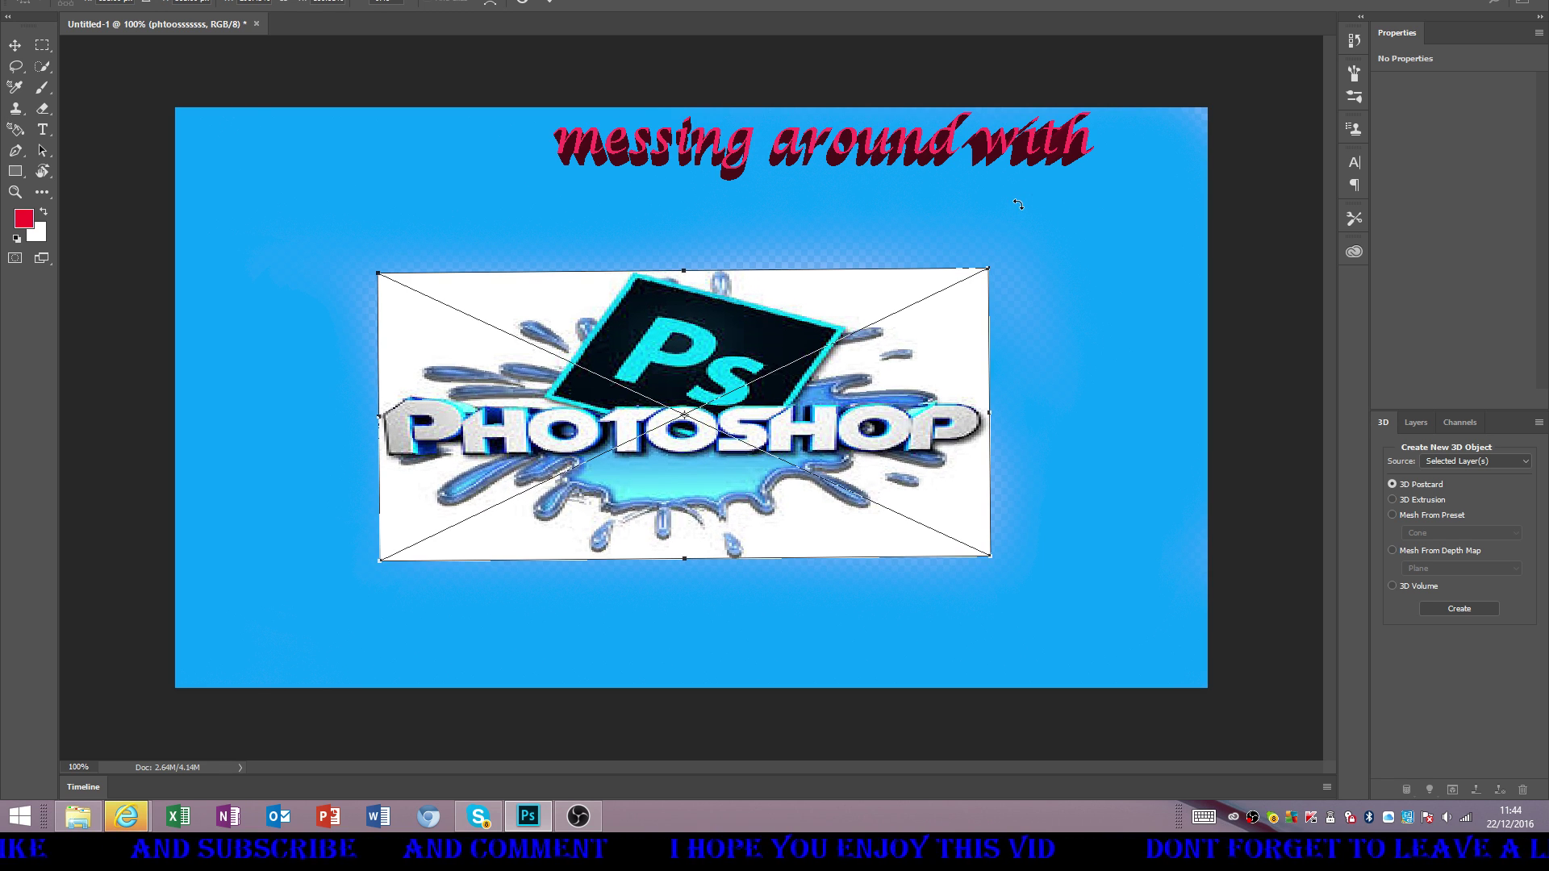
pyautogui.click(554, 4)
pyautogui.hotkey('alt', 'f')
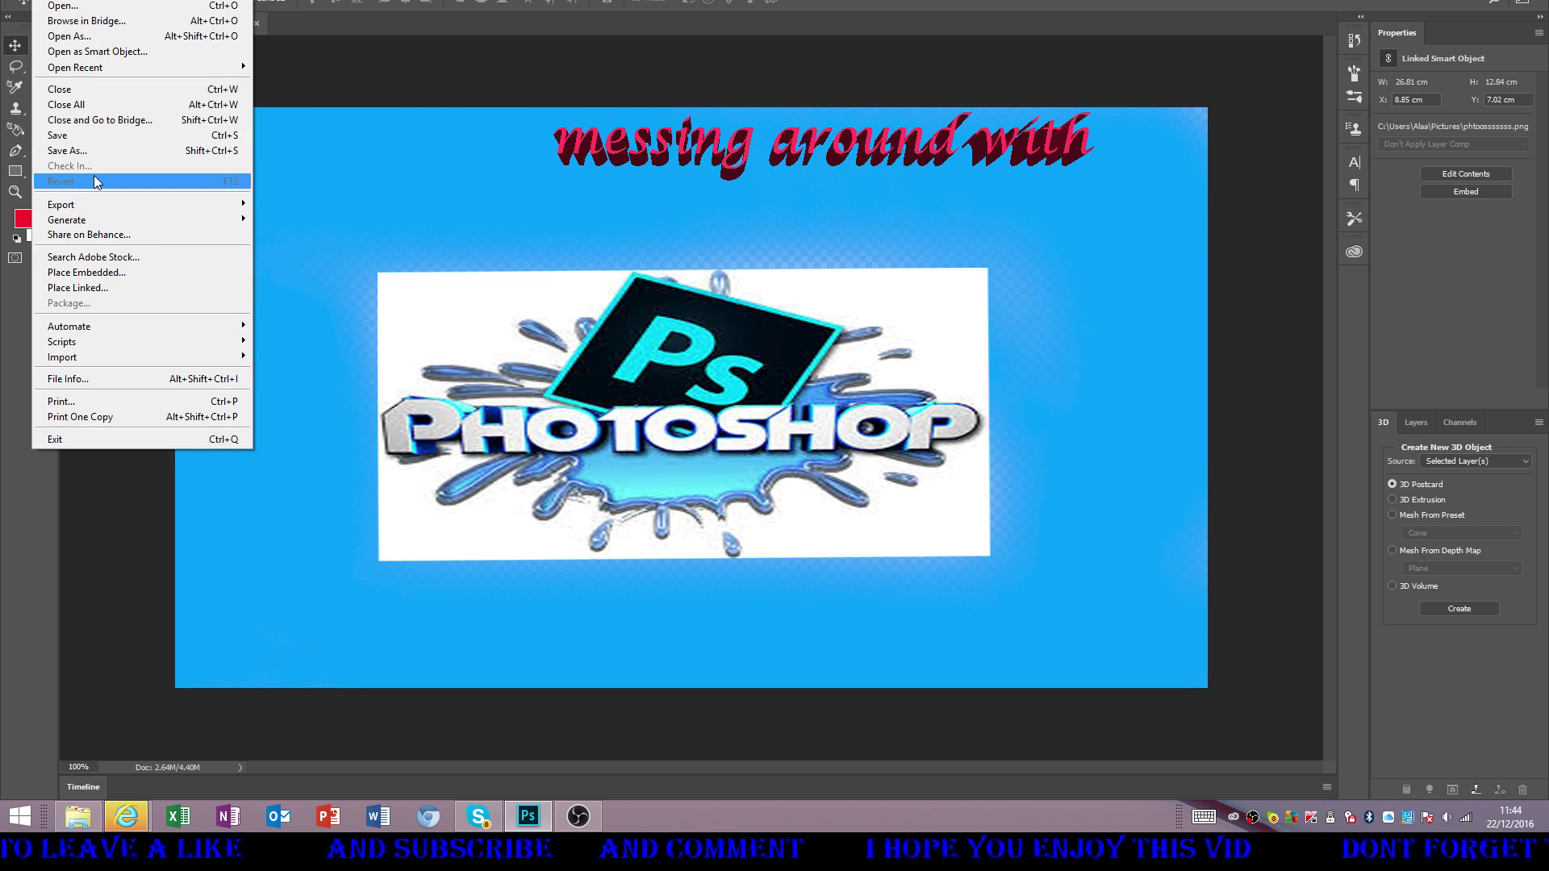
# - Place testing buy.png bottom-right rotated to -119°, then nudge the logo slightly up
pyautogui.click(77, 288)
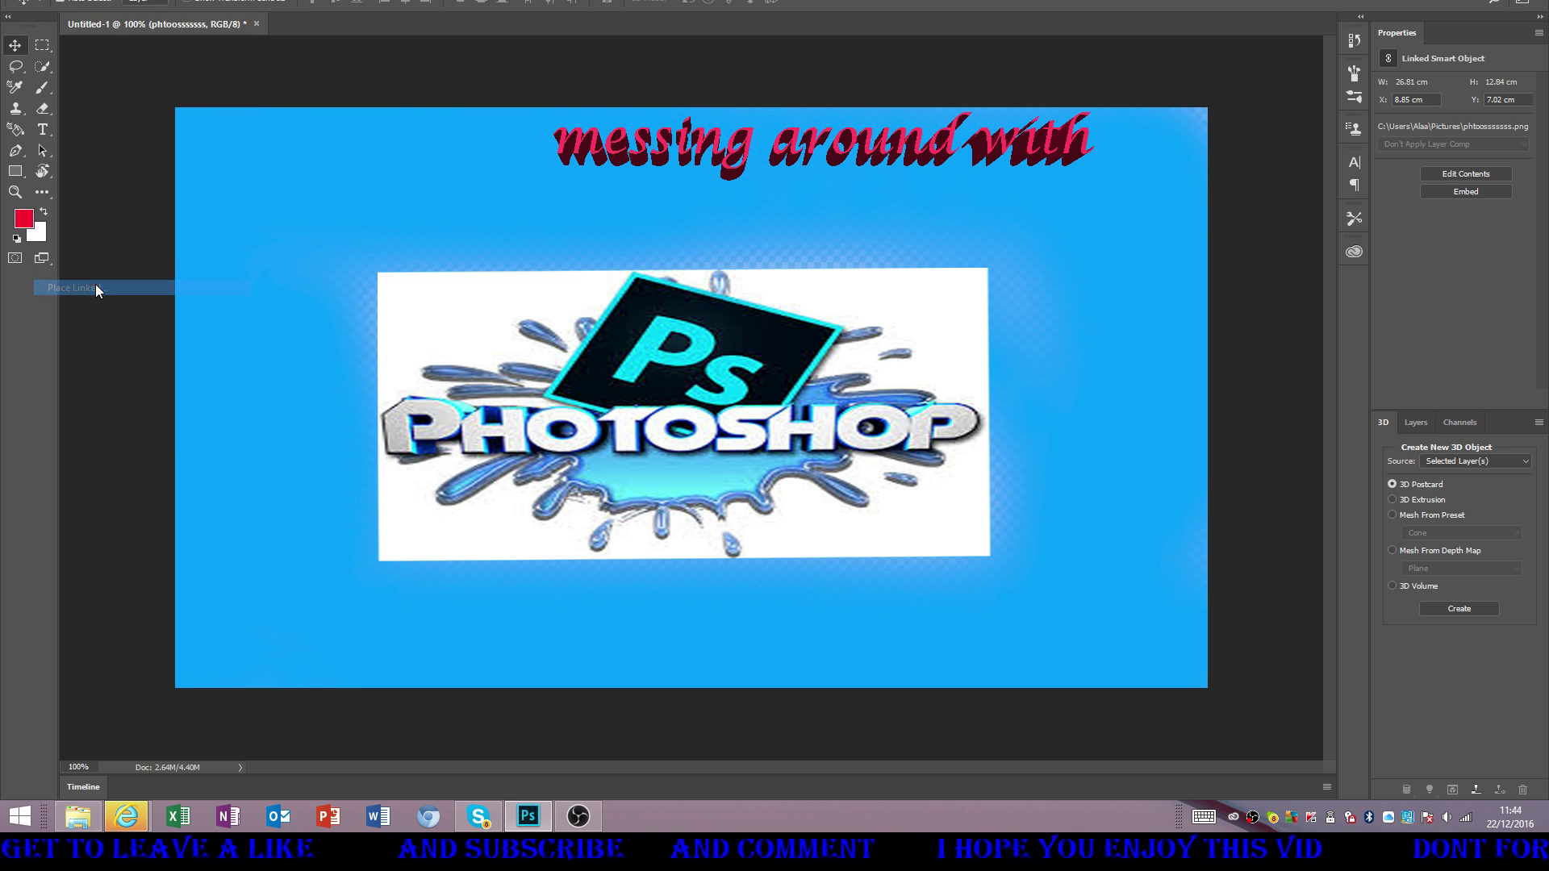
pyautogui.moveTo(978, 259); pyautogui.dragTo(976, 453)
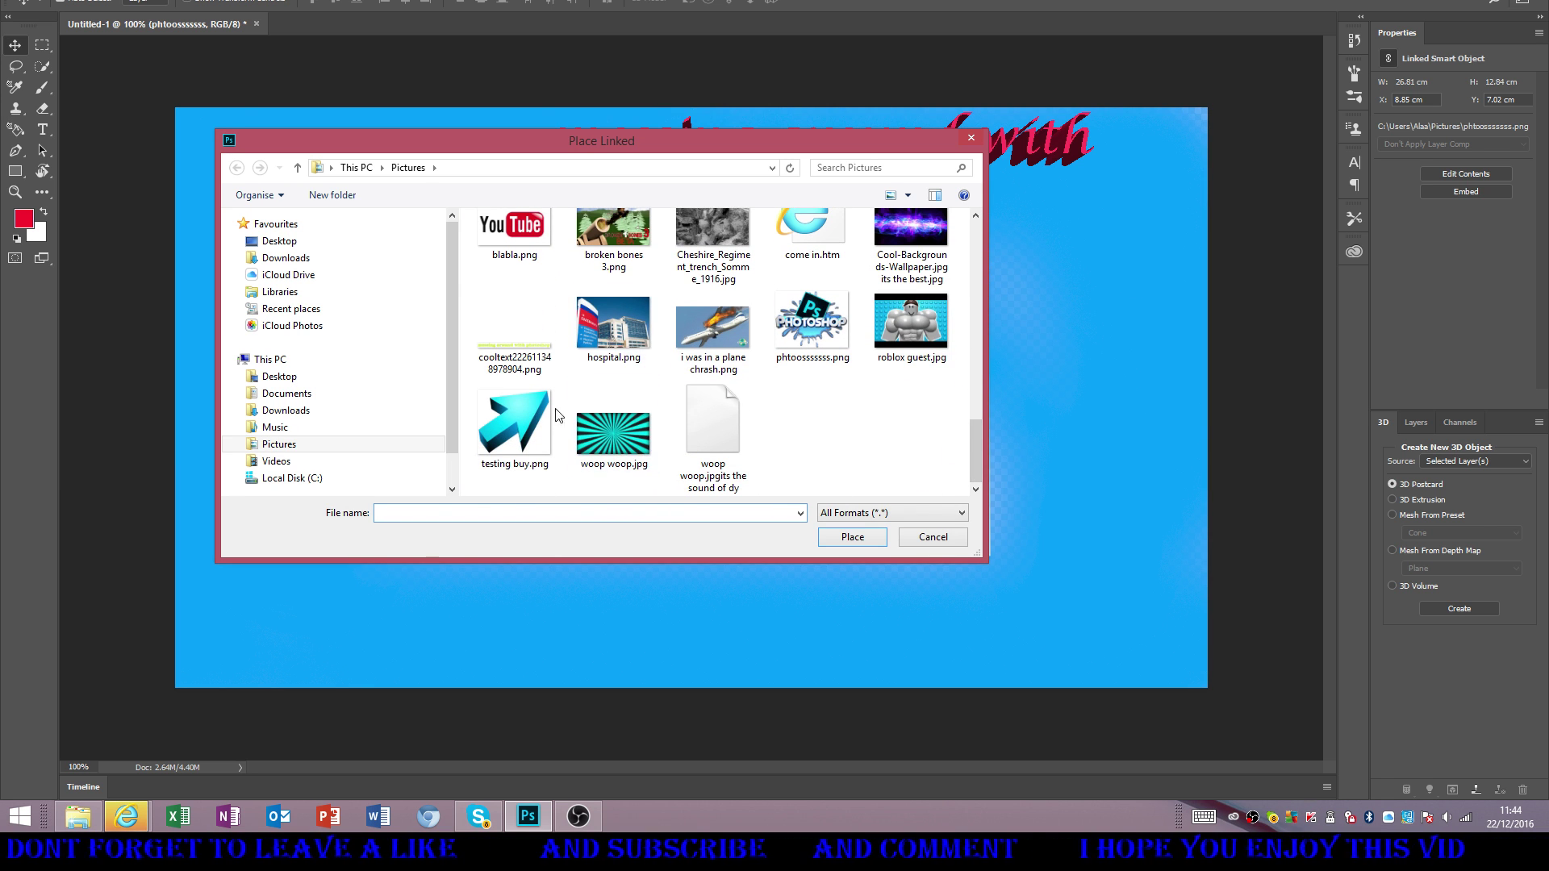
pyautogui.doubleClick(514, 427)
pyautogui.moveTo(663, 421); pyautogui.dragTo(1087, 578)
pyautogui.moveTo(1164, 506); pyautogui.dragTo(665, 547)
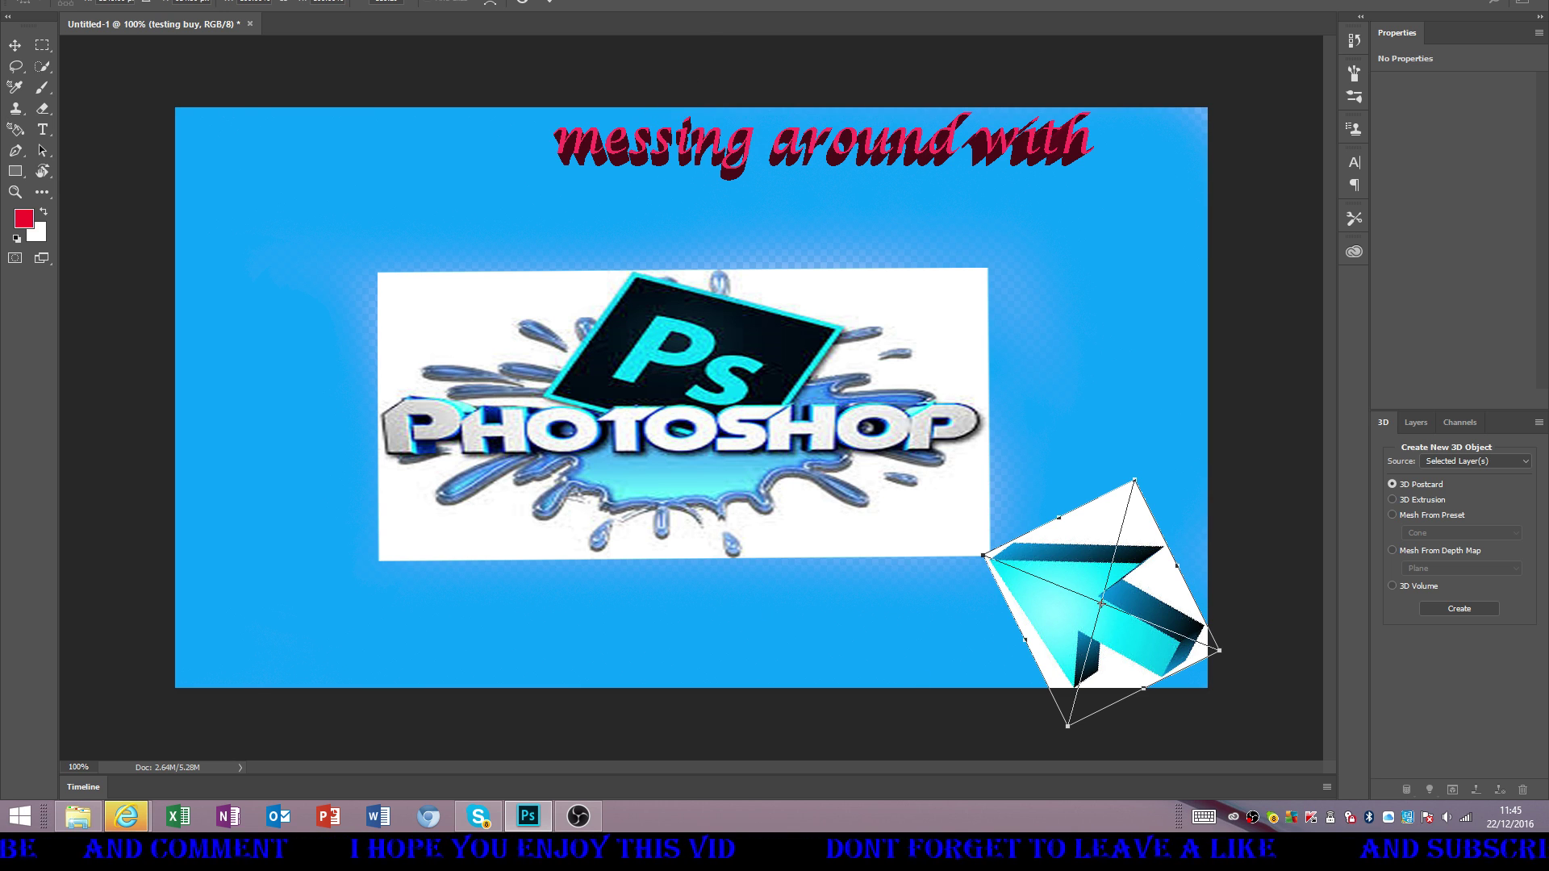
pyautogui.click(554, 2)
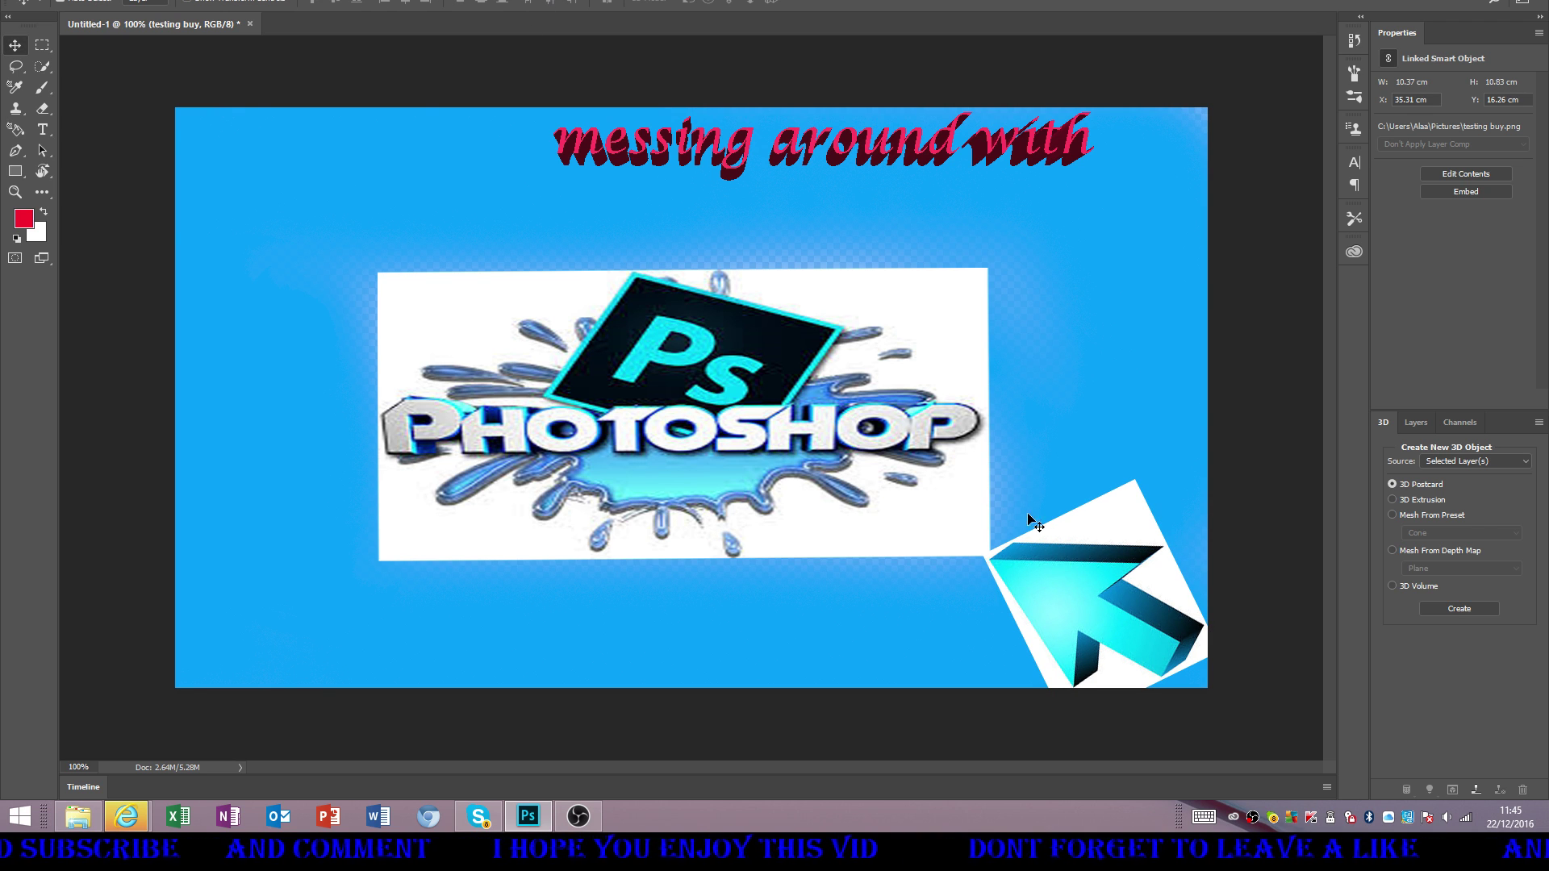
pyautogui.moveTo(711, 413); pyautogui.dragTo(722, 399)
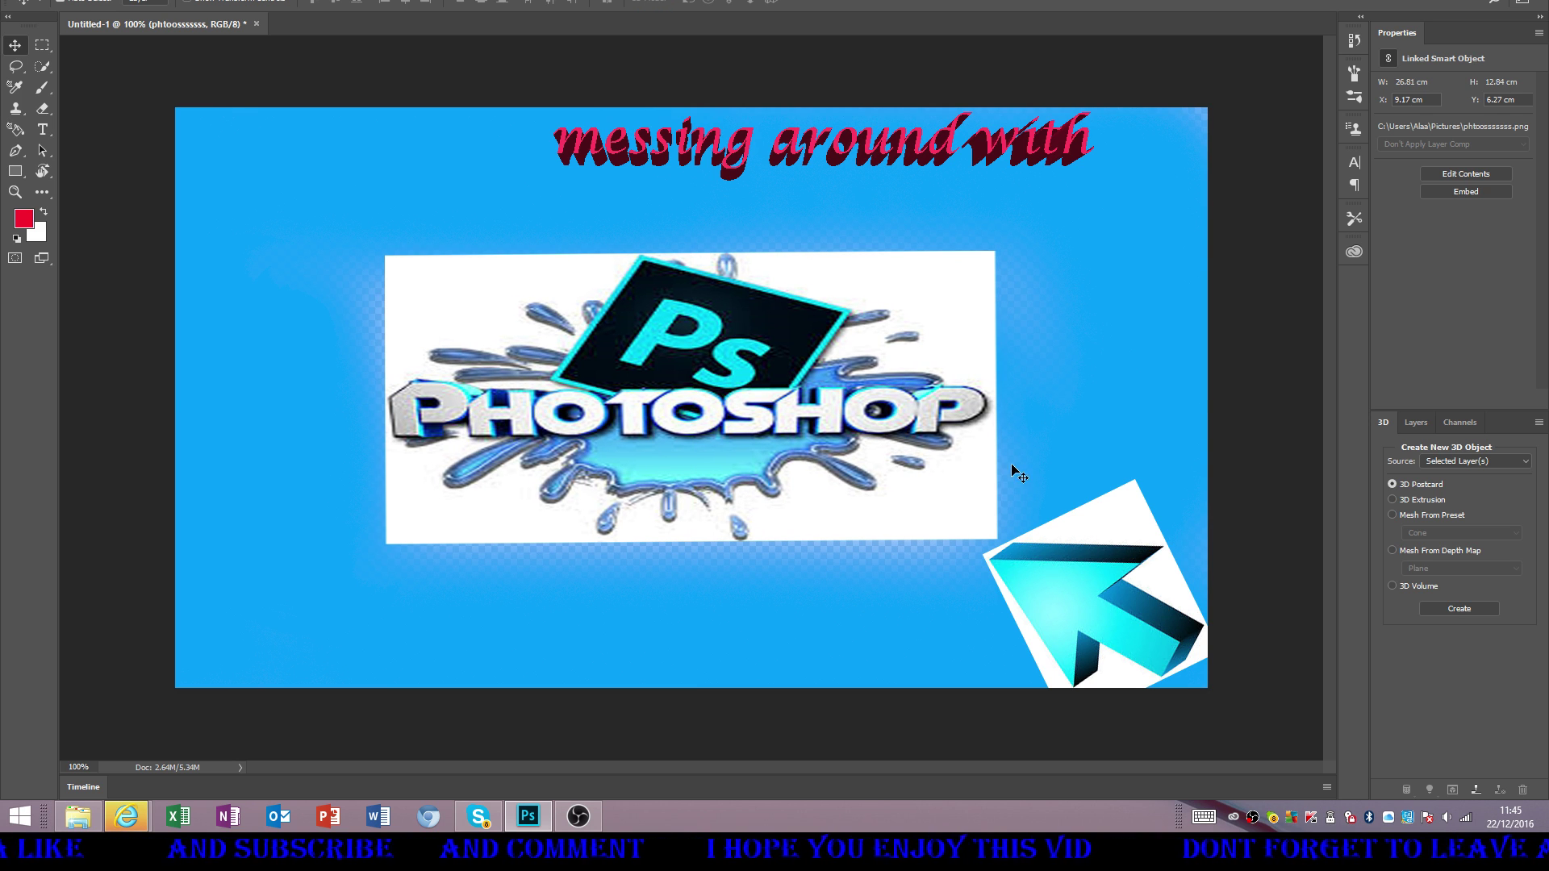
# - Move the red 3D 'messing around with' title left to sit centred above the splash logo, then select its mesh
pyautogui.click(1102, 528)
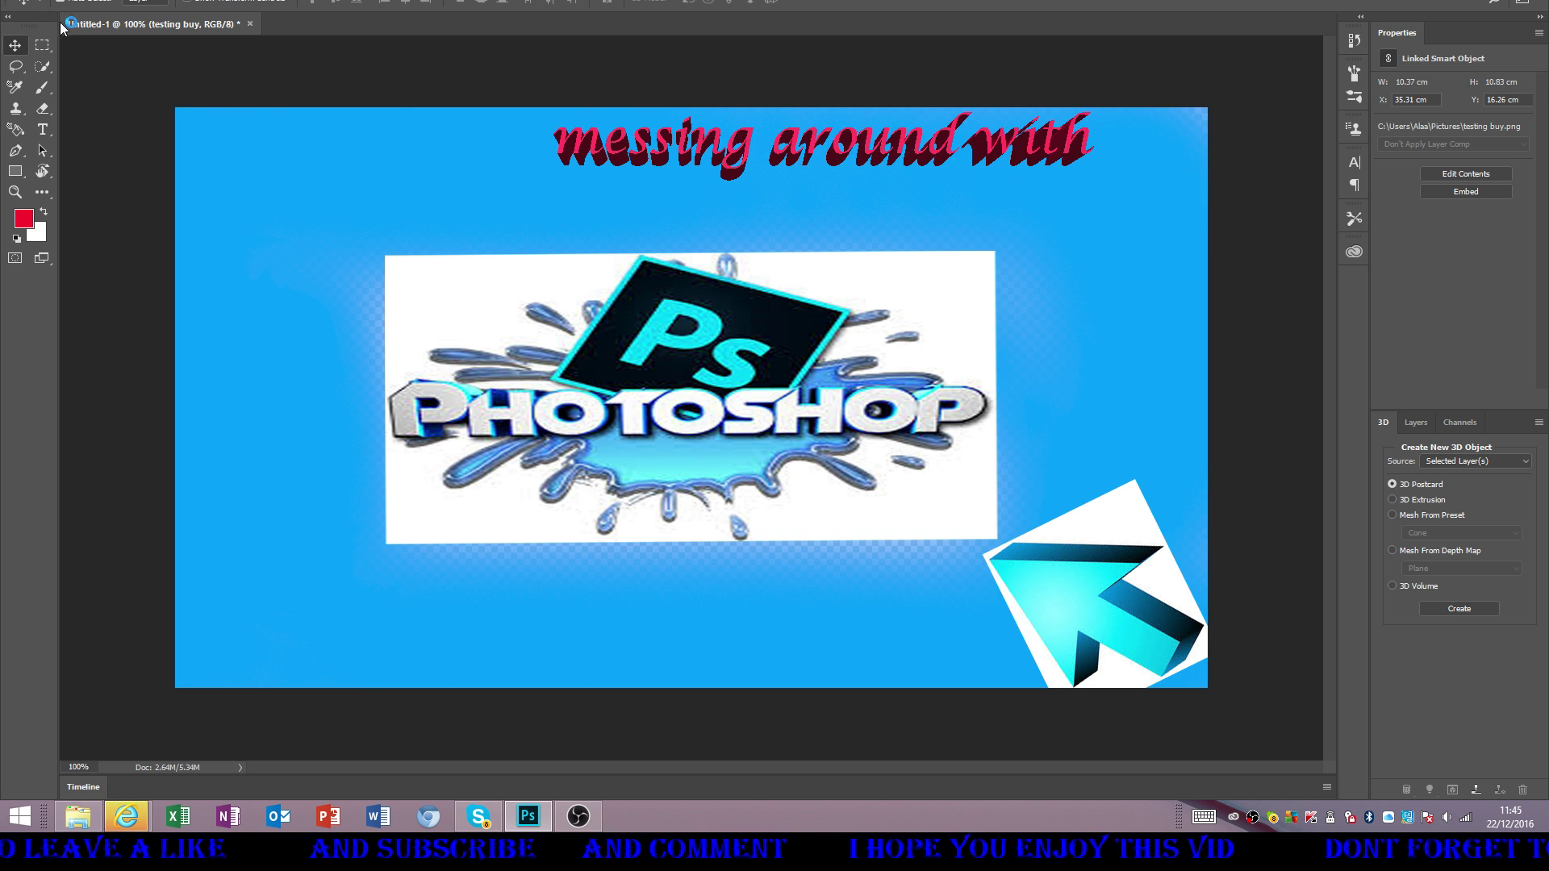
pyautogui.moveTo(762, 139); pyautogui.dragTo(678, 139)
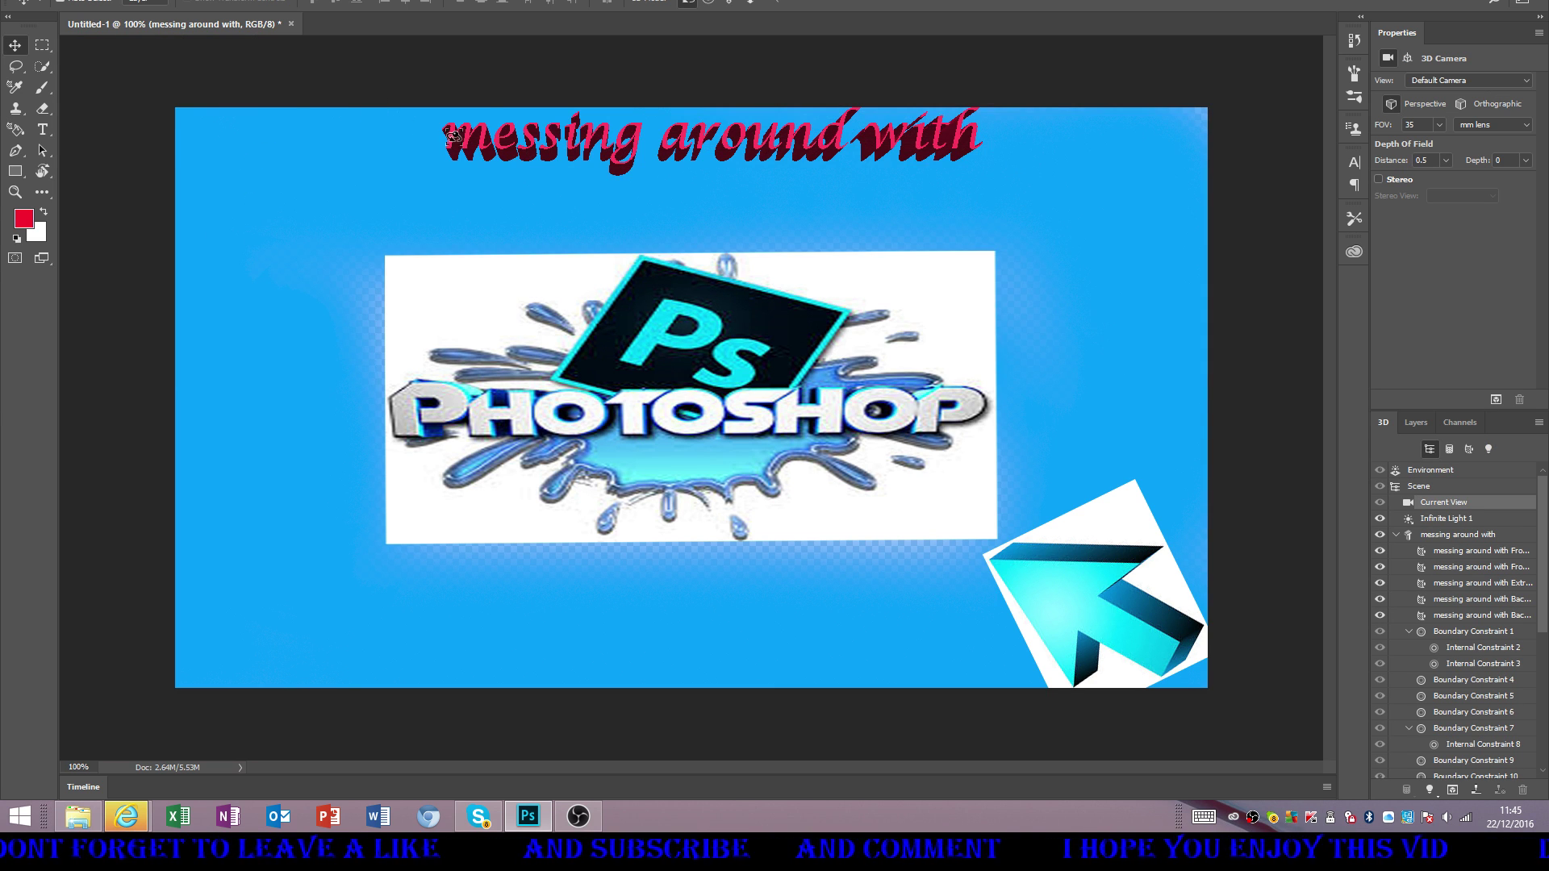
pyautogui.click(498, 134)
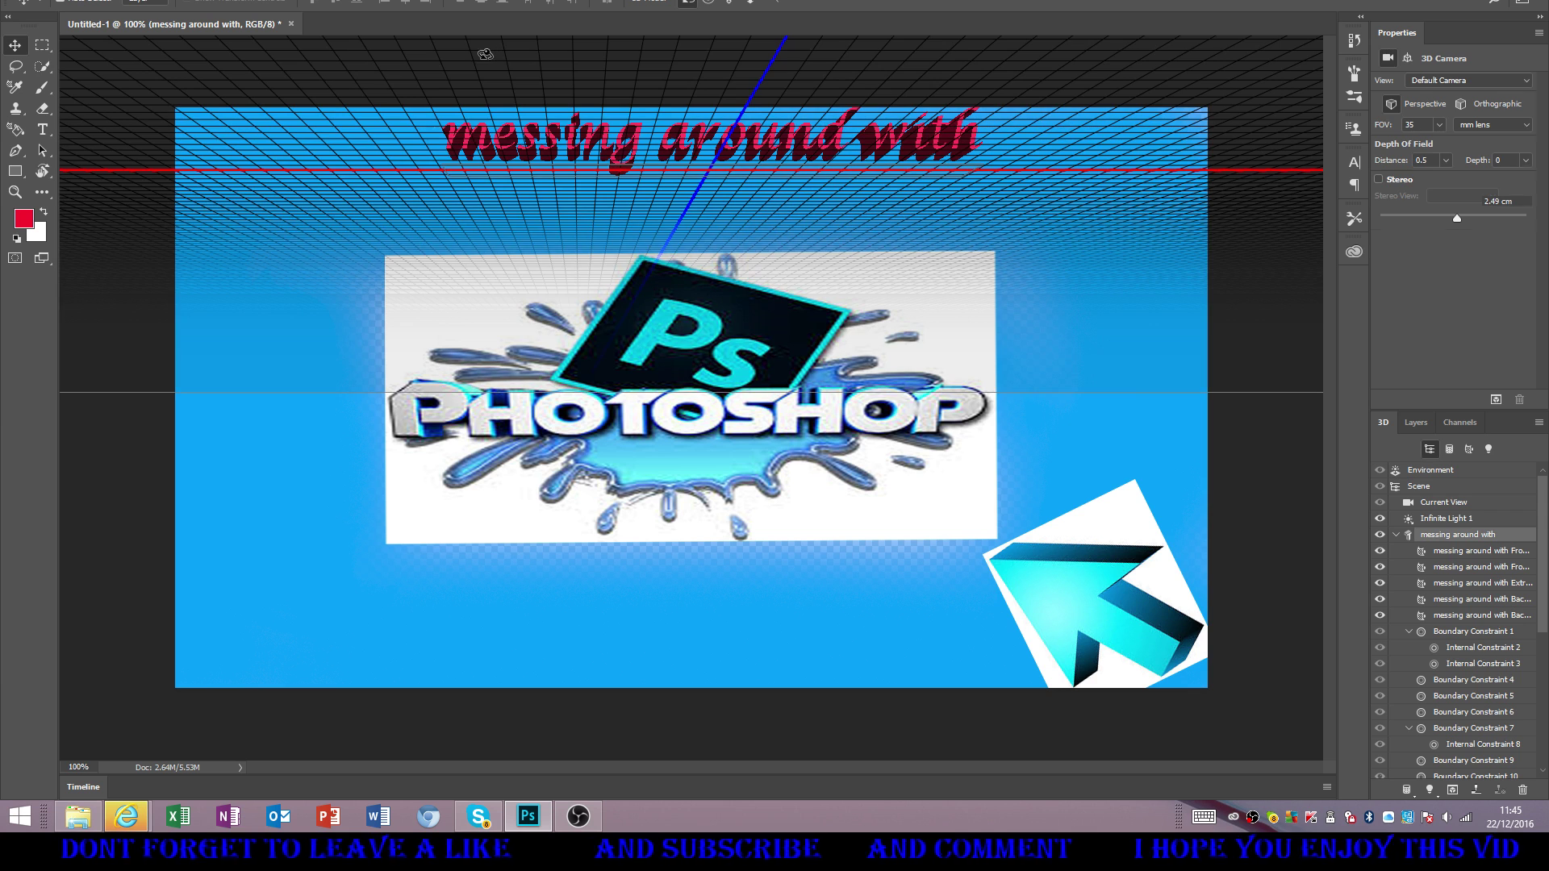